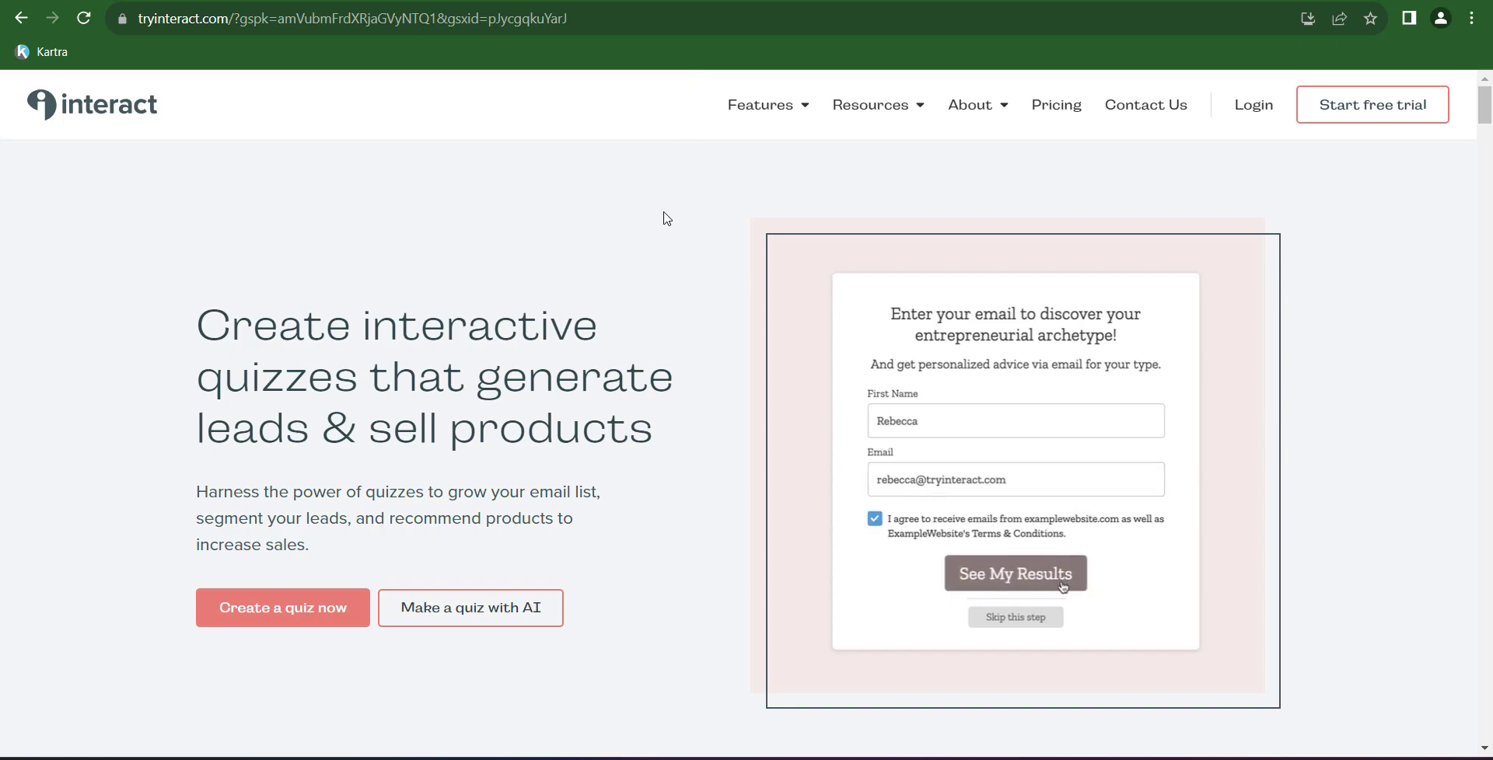
- Look over the Interact home page and open its pricing page
scroll(217, 410, down, 2)
scroll(216, 409, down, 3)
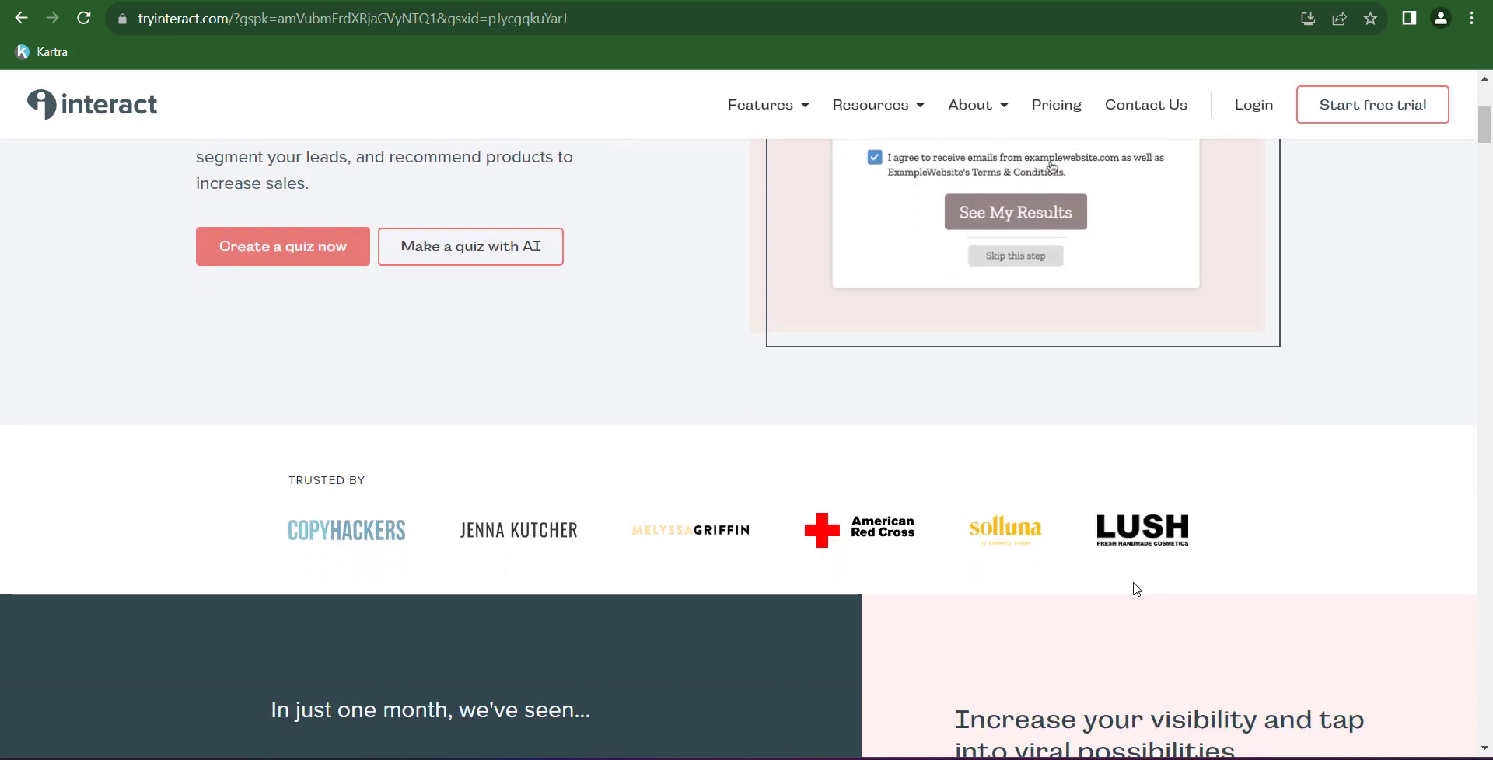
scroll(1136, 588, down, 3)
scroll(1136, 589, up, 5)
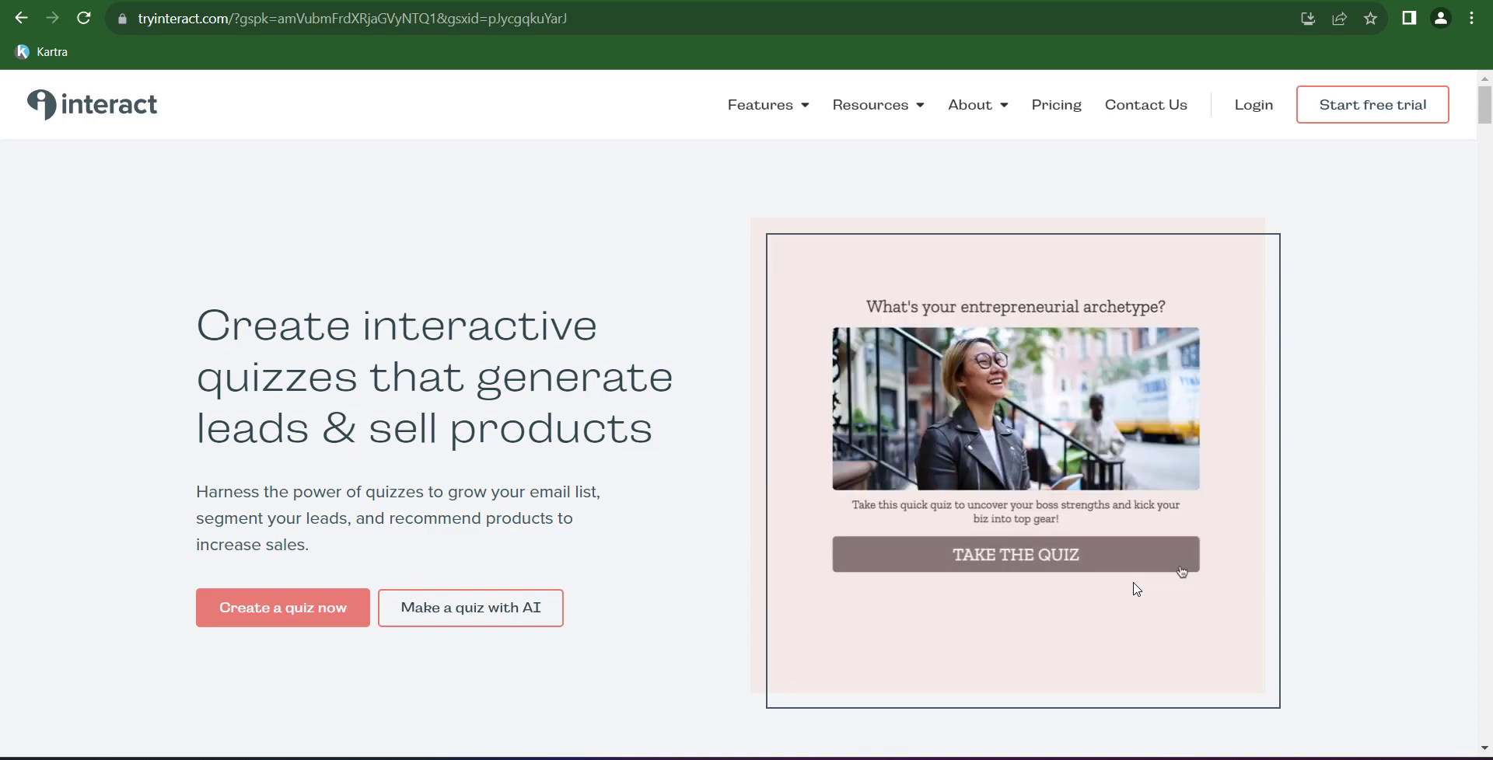
click(1074, 113)
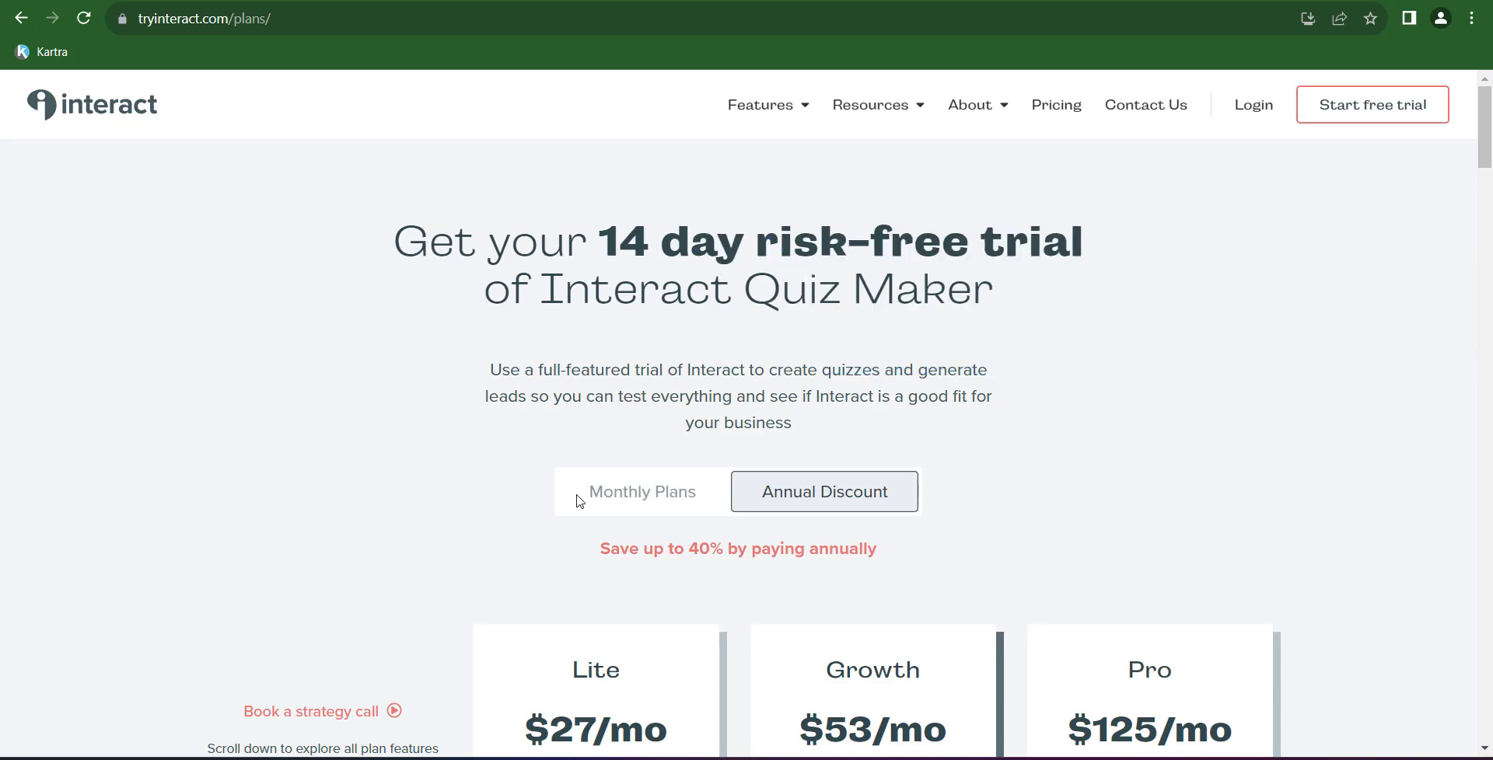
- Review the Lite, Growth and Pro prices under annual billing and under Monthly Plans
scroll(579, 501, down, 2)
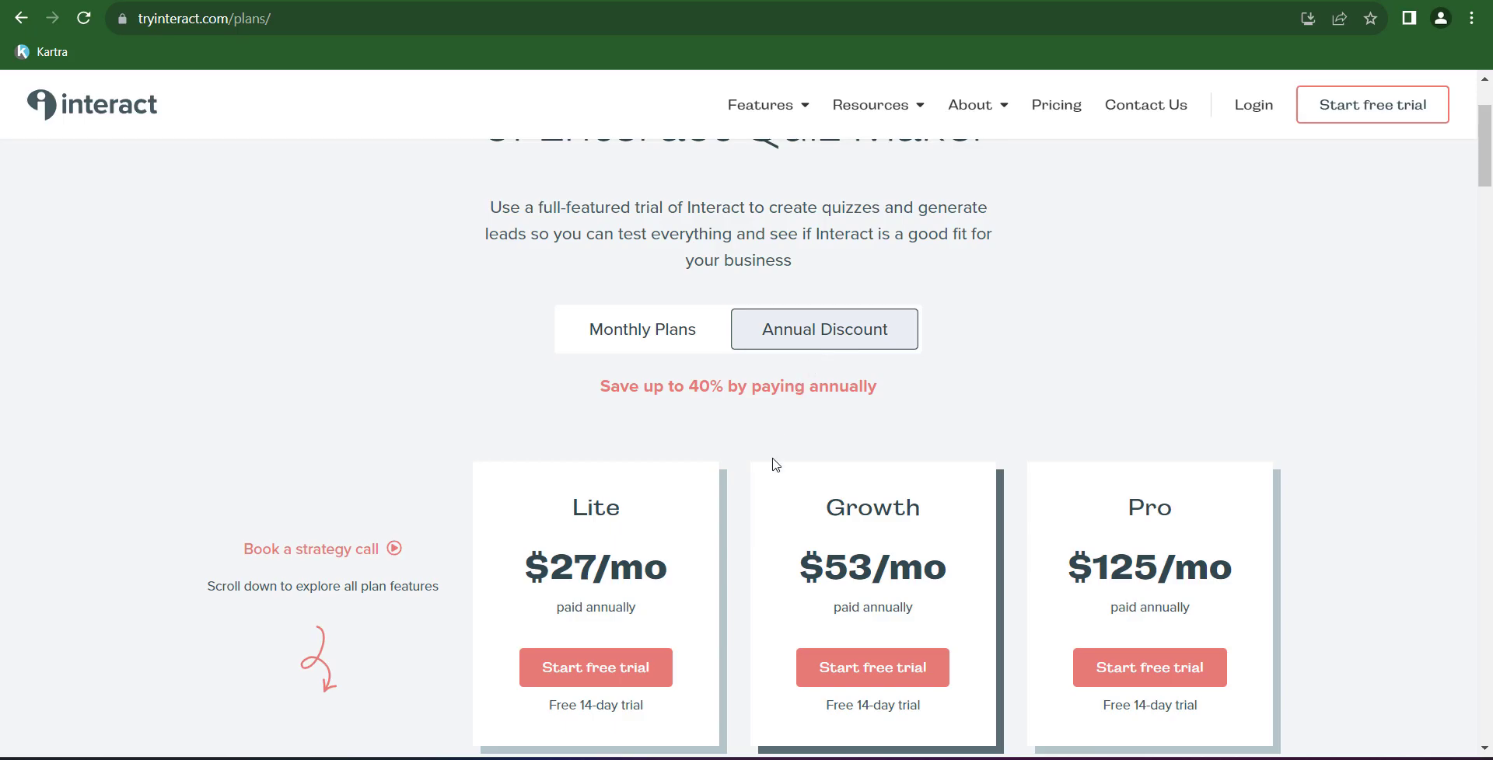
scroll(760, 497, down, 1)
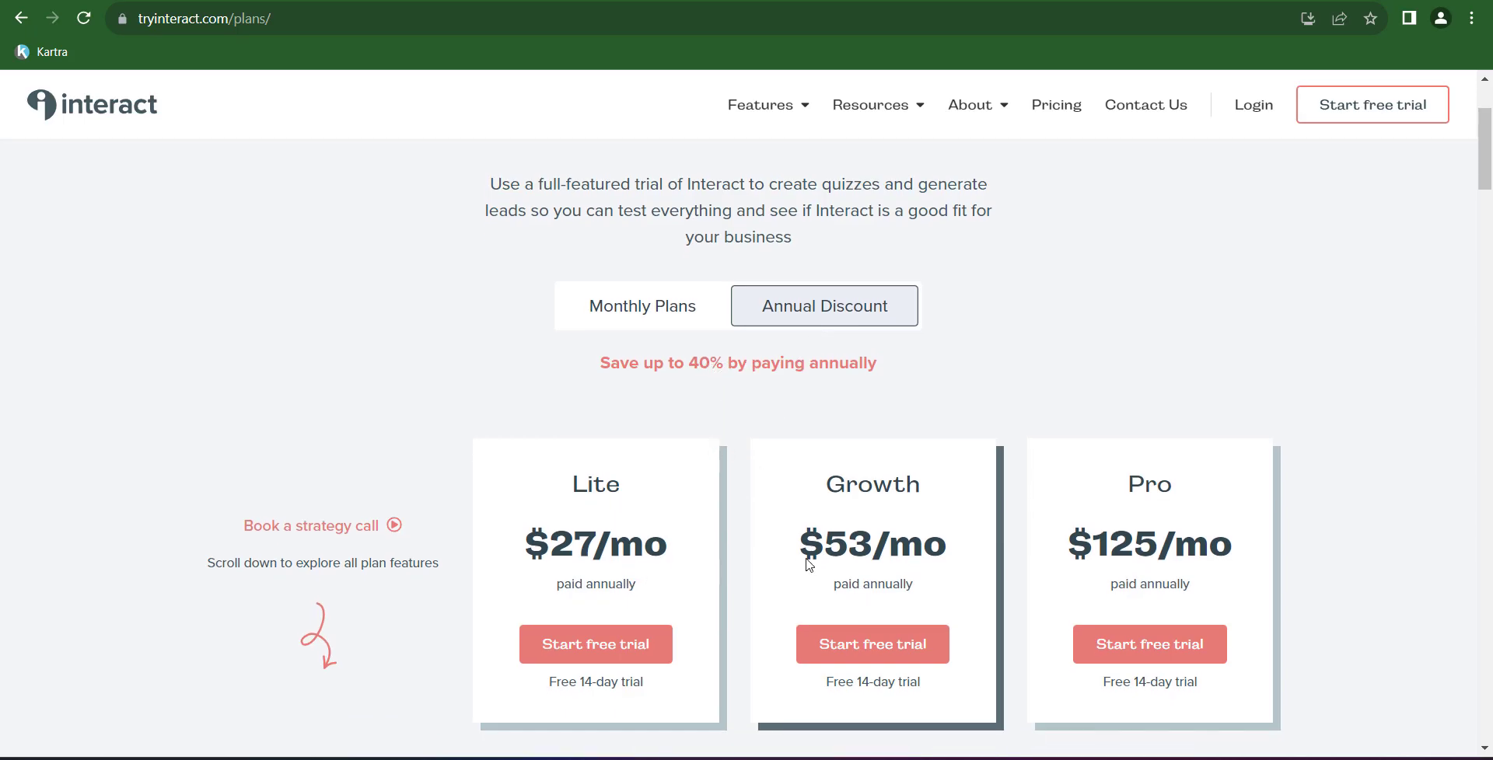
click(661, 314)
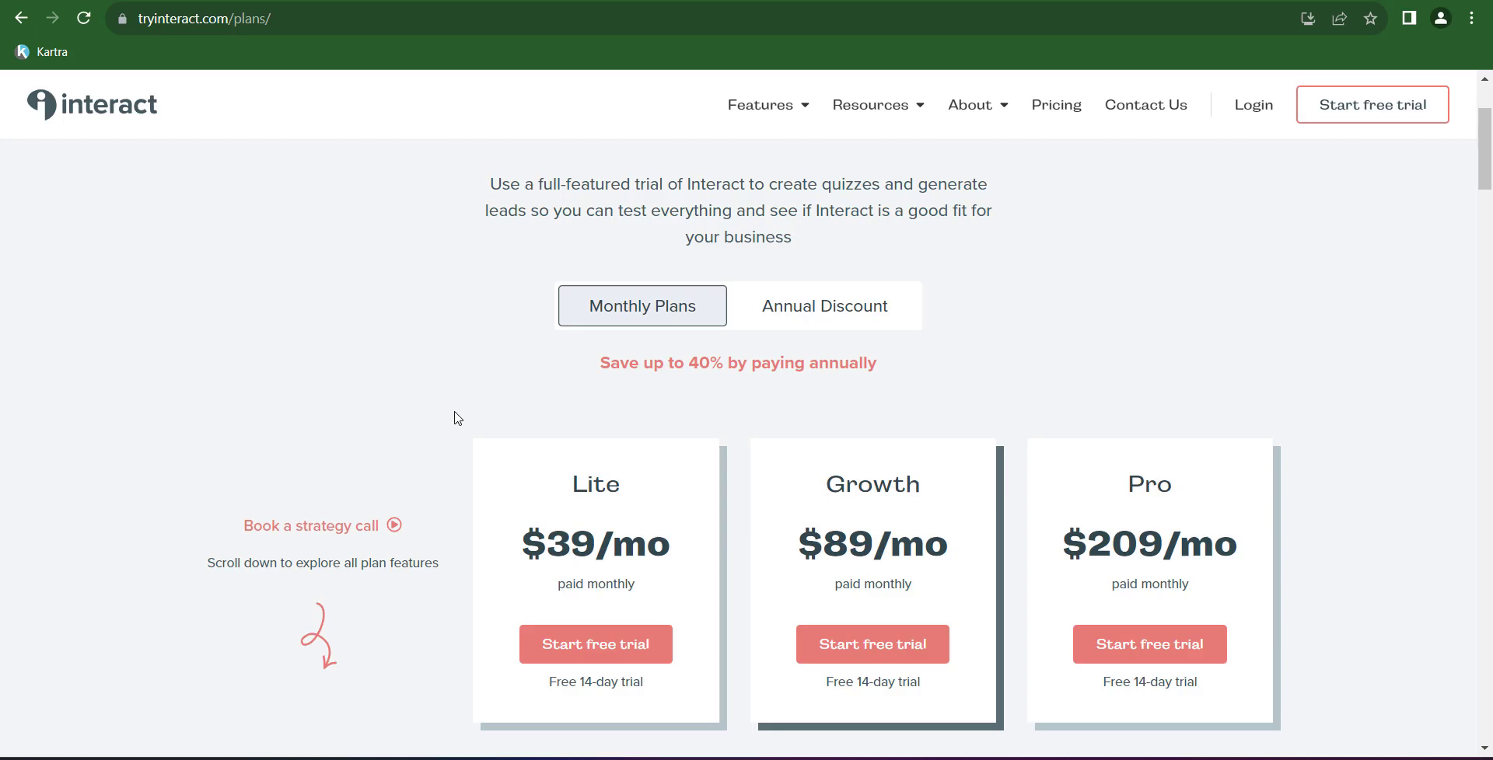
scroll(455, 417, up, 2)
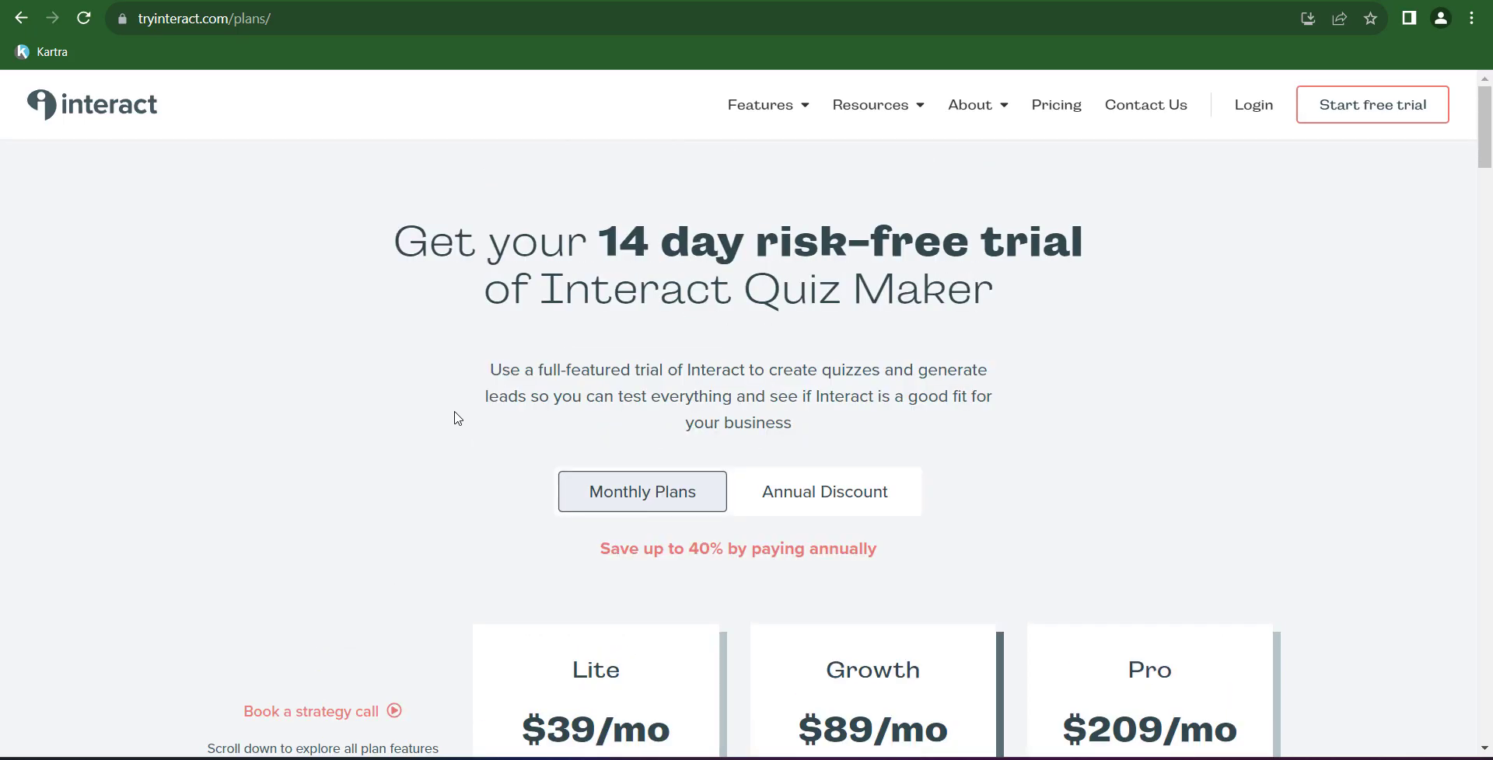
- Log in to the quiz dashboard, check the welcome form's industry and AI quiz options, and skip the form
click(1254, 106)
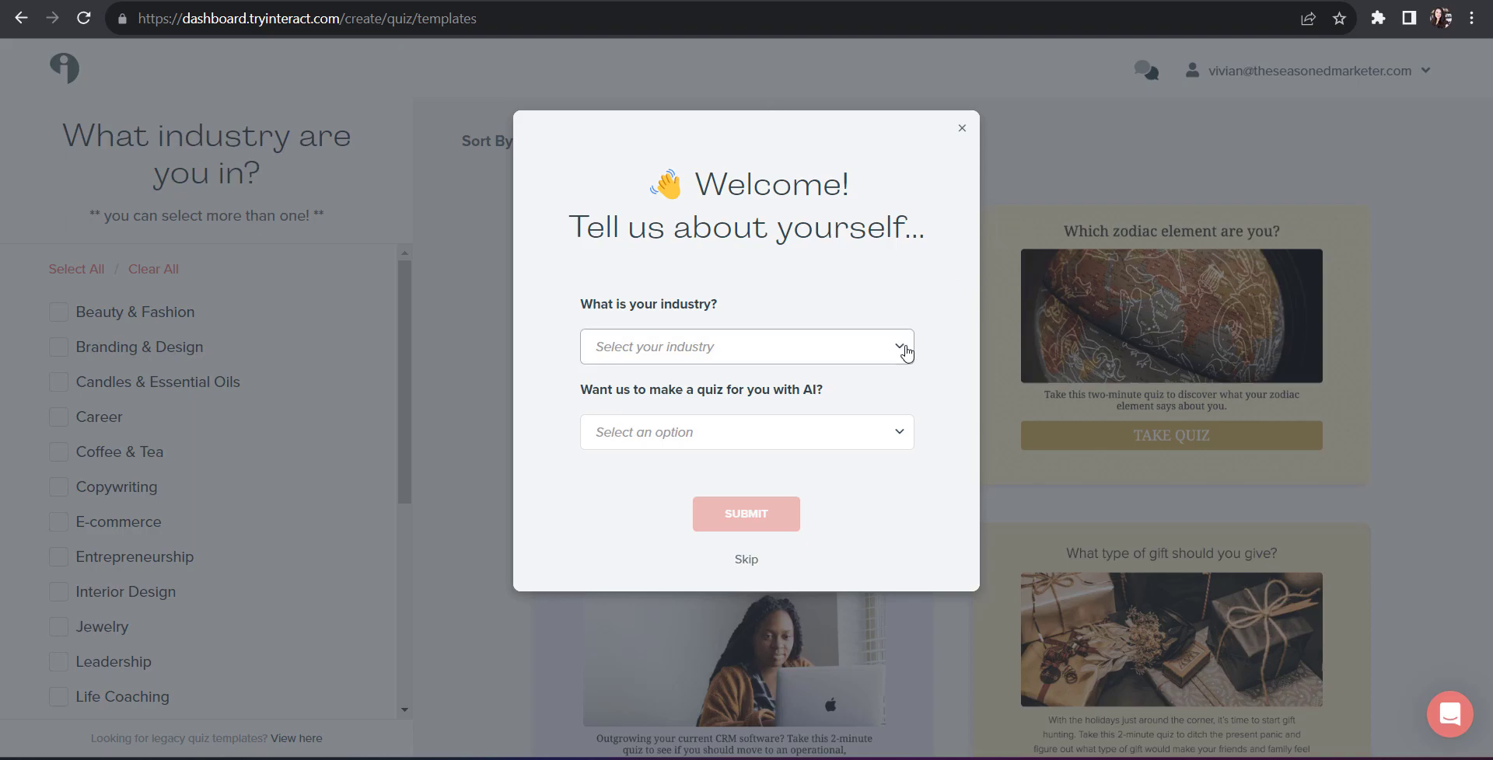
click(906, 353)
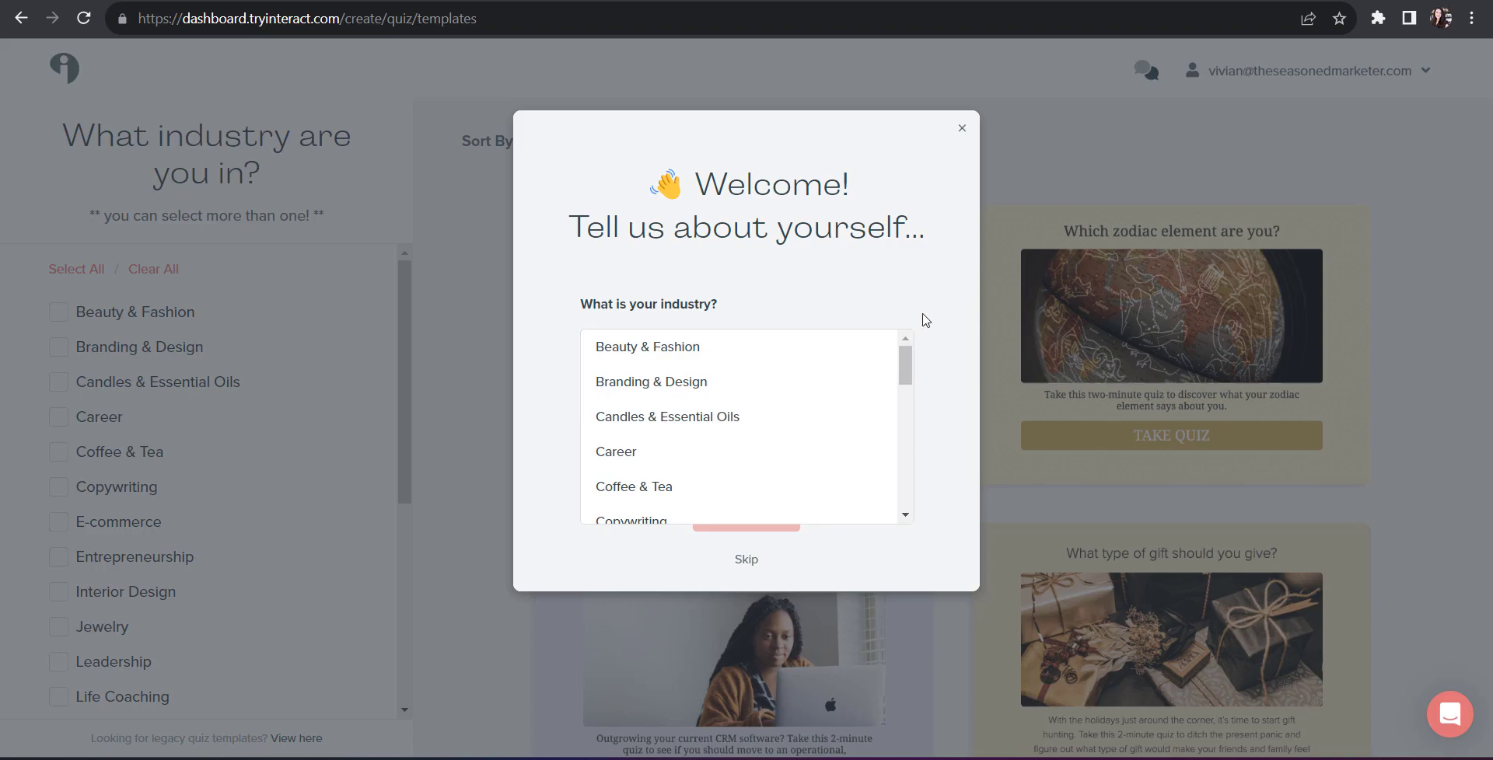
click(926, 321)
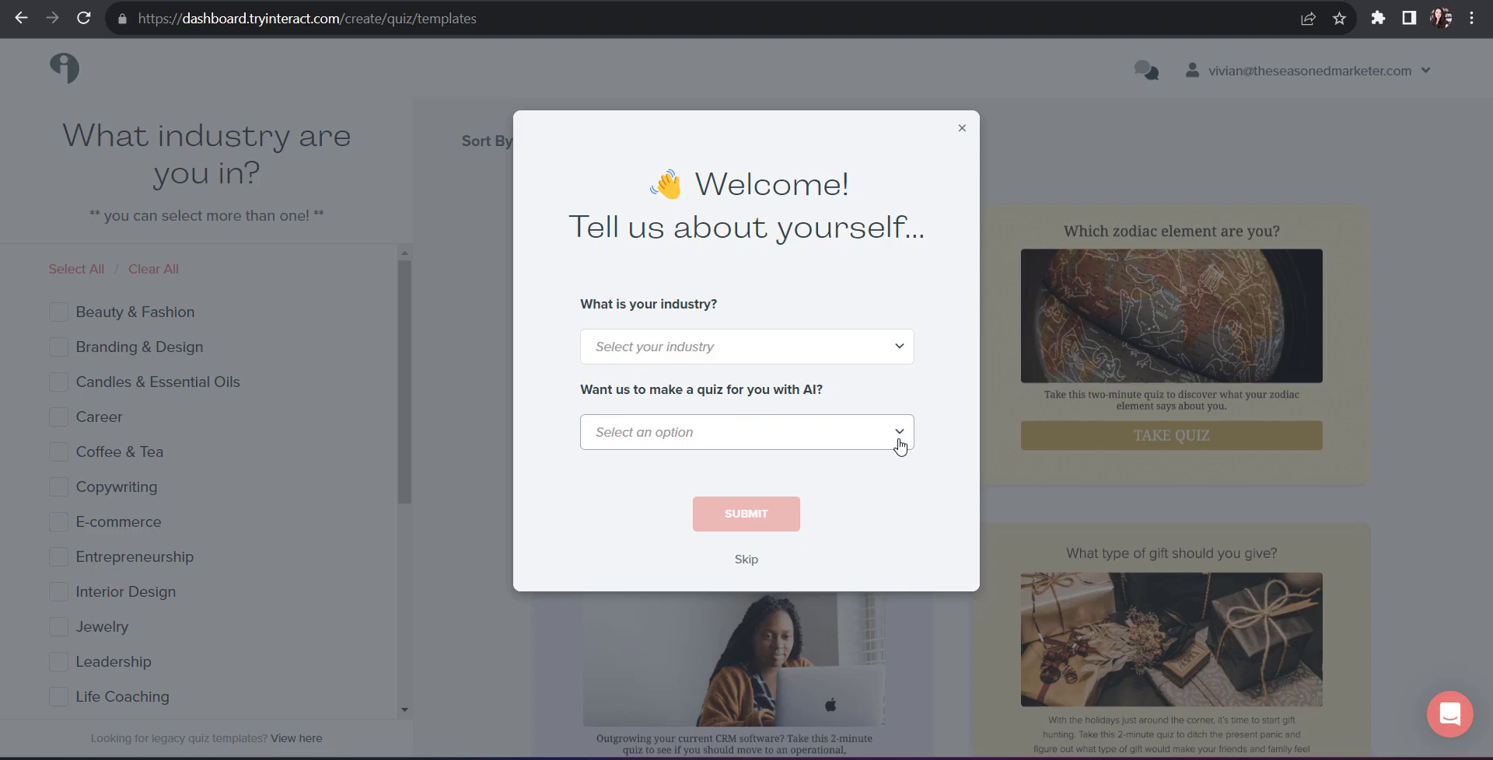
click(899, 447)
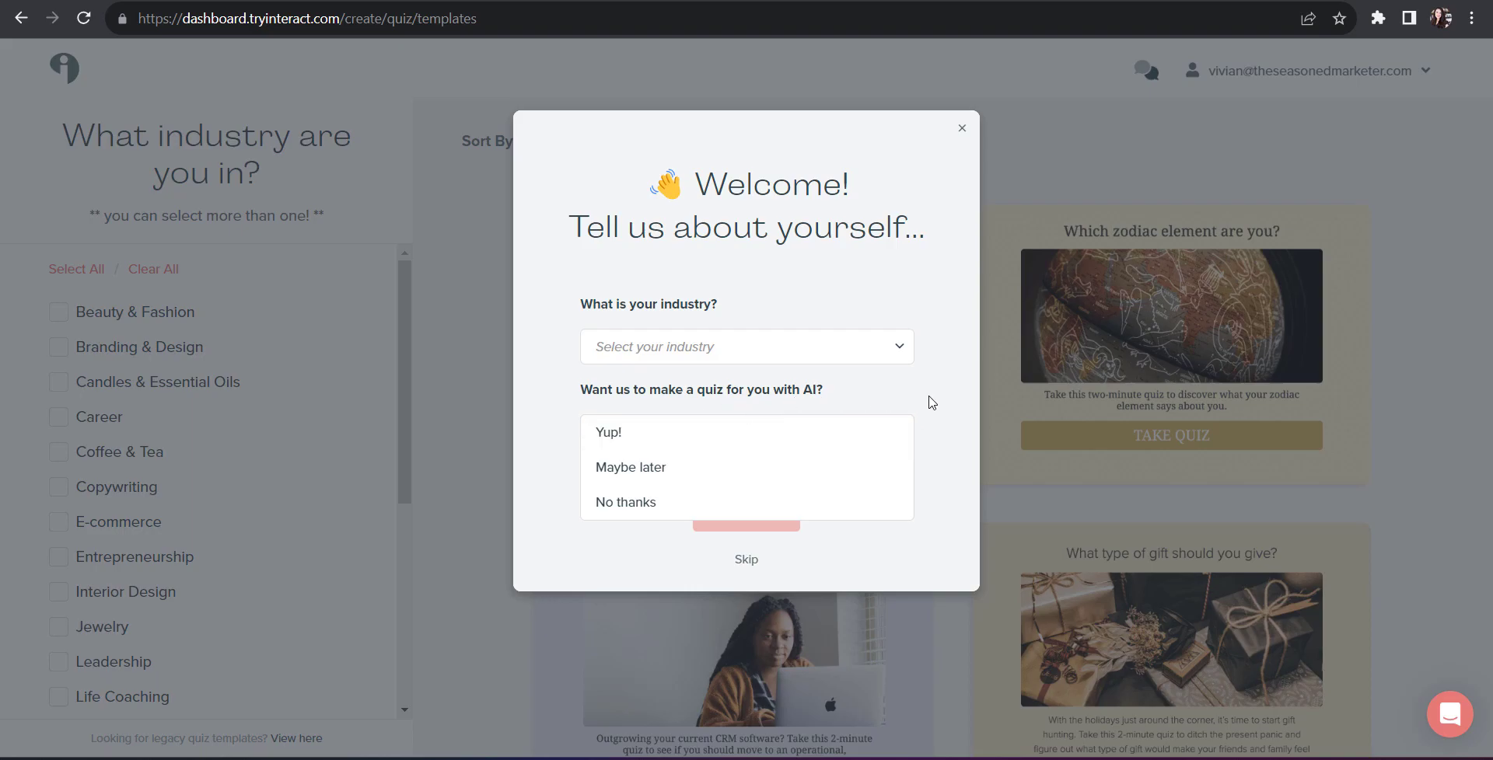
click(932, 402)
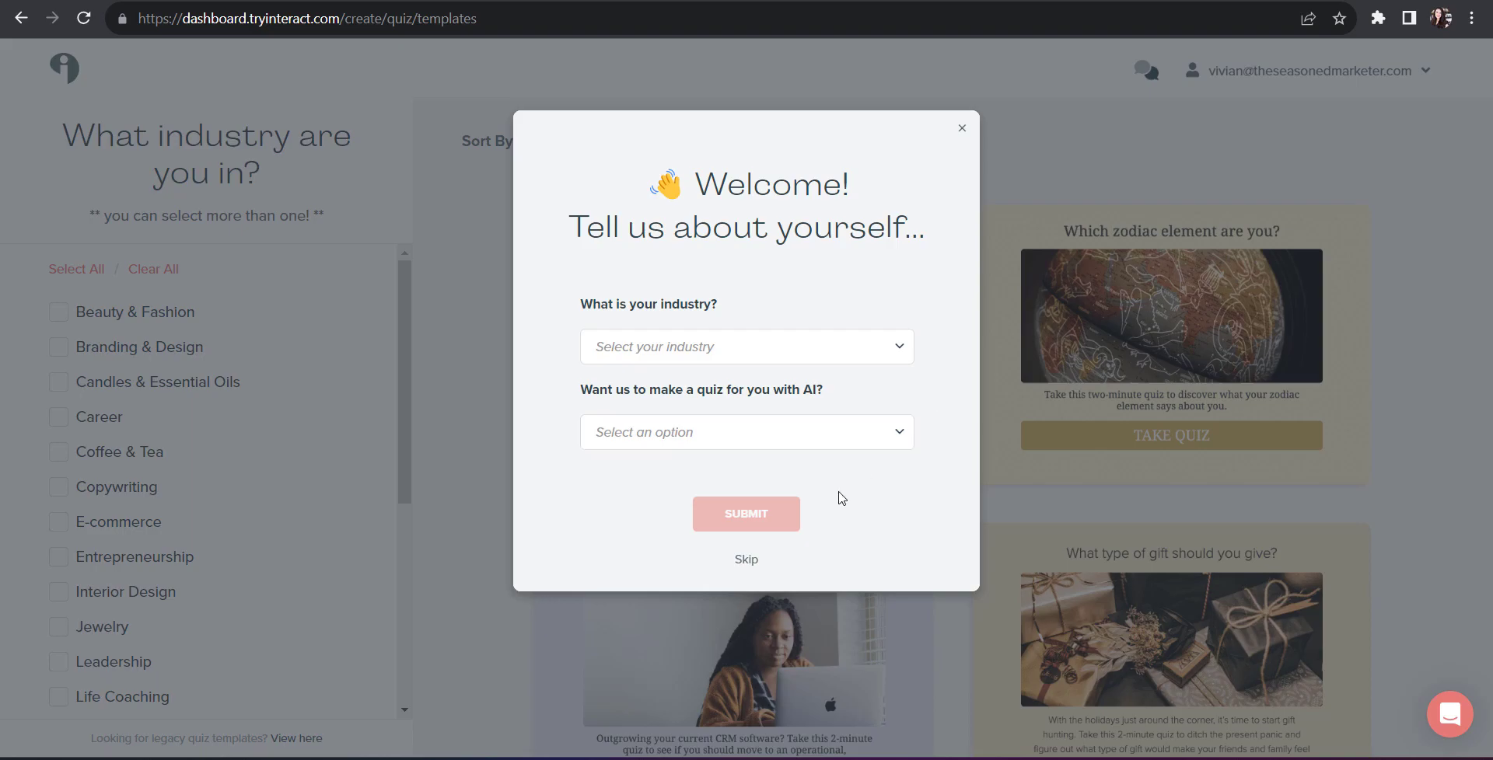
click(746, 559)
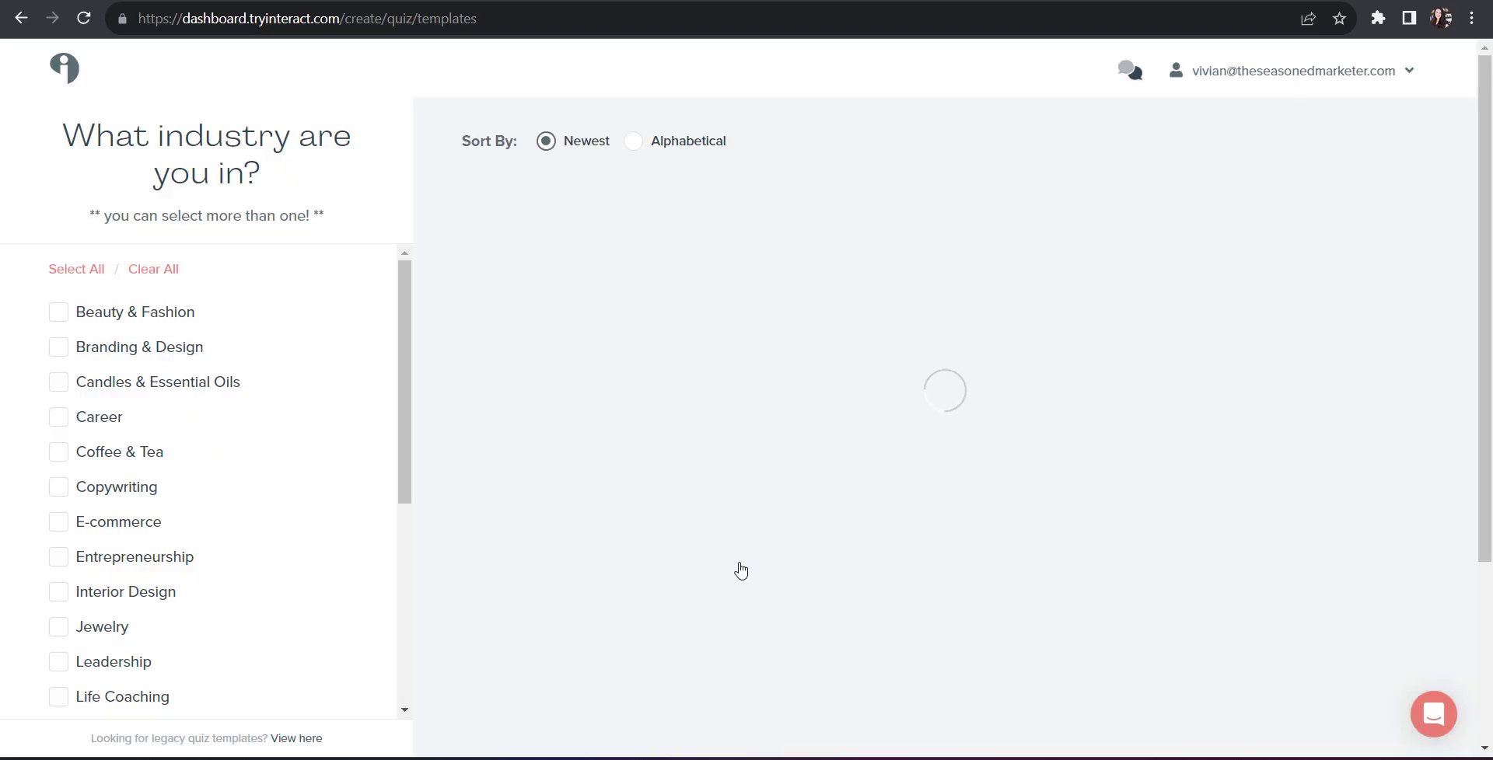
- Filter the quiz templates by the Marketing industry and try alphabetical sorting before restoring the Newest order
scroll(216, 570, down, 4)
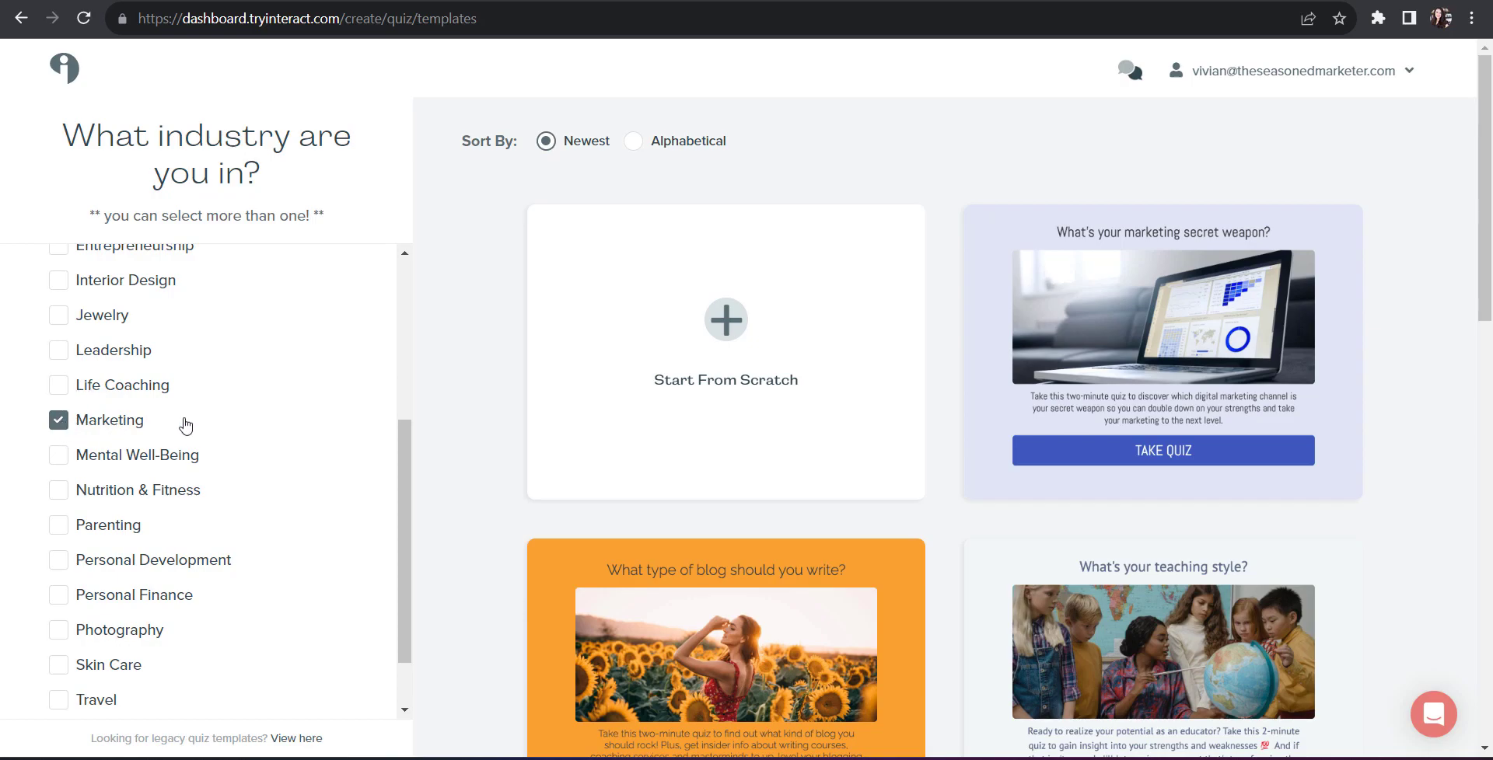
scroll(348, 405, up, 1)
scroll(348, 404, up, 3)
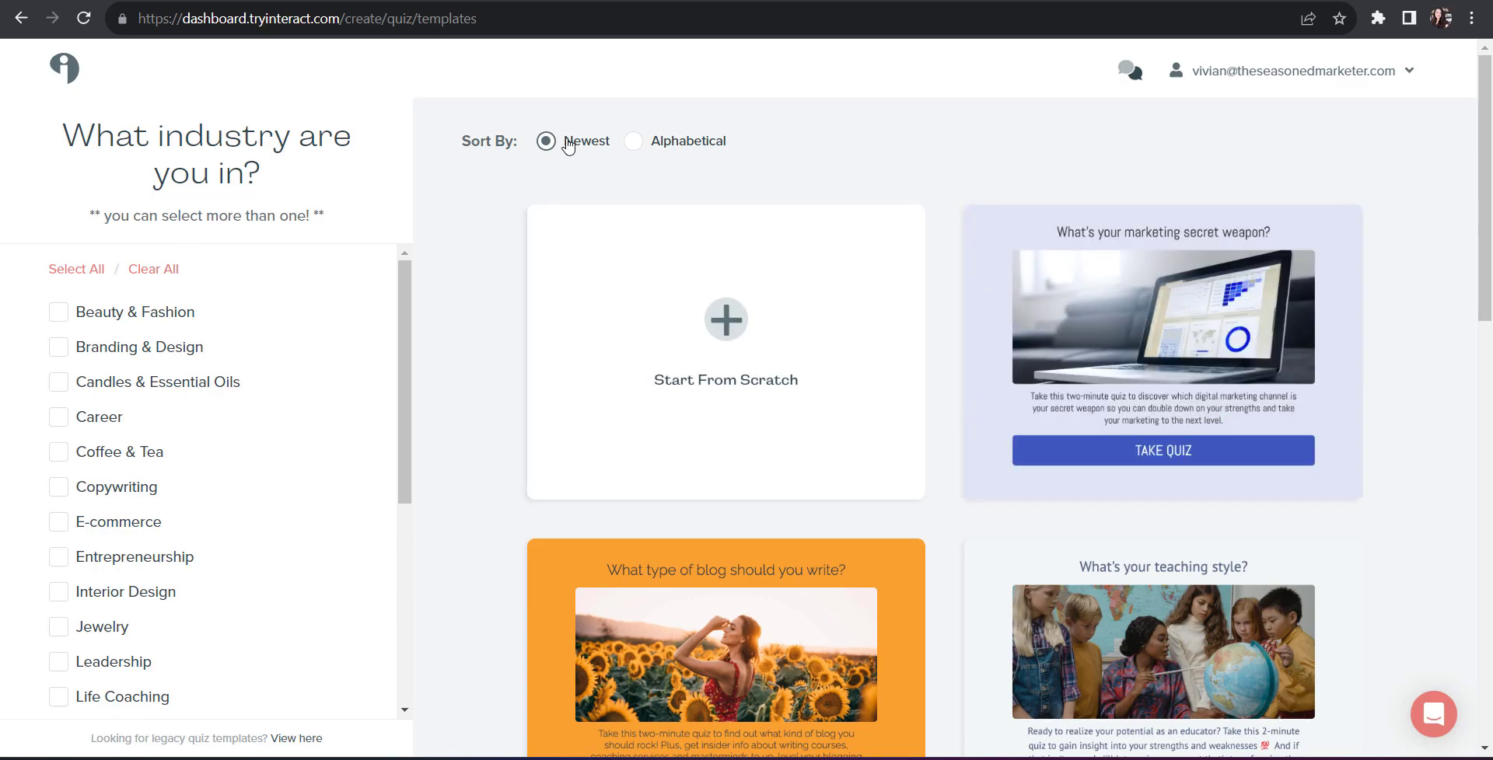
click(633, 142)
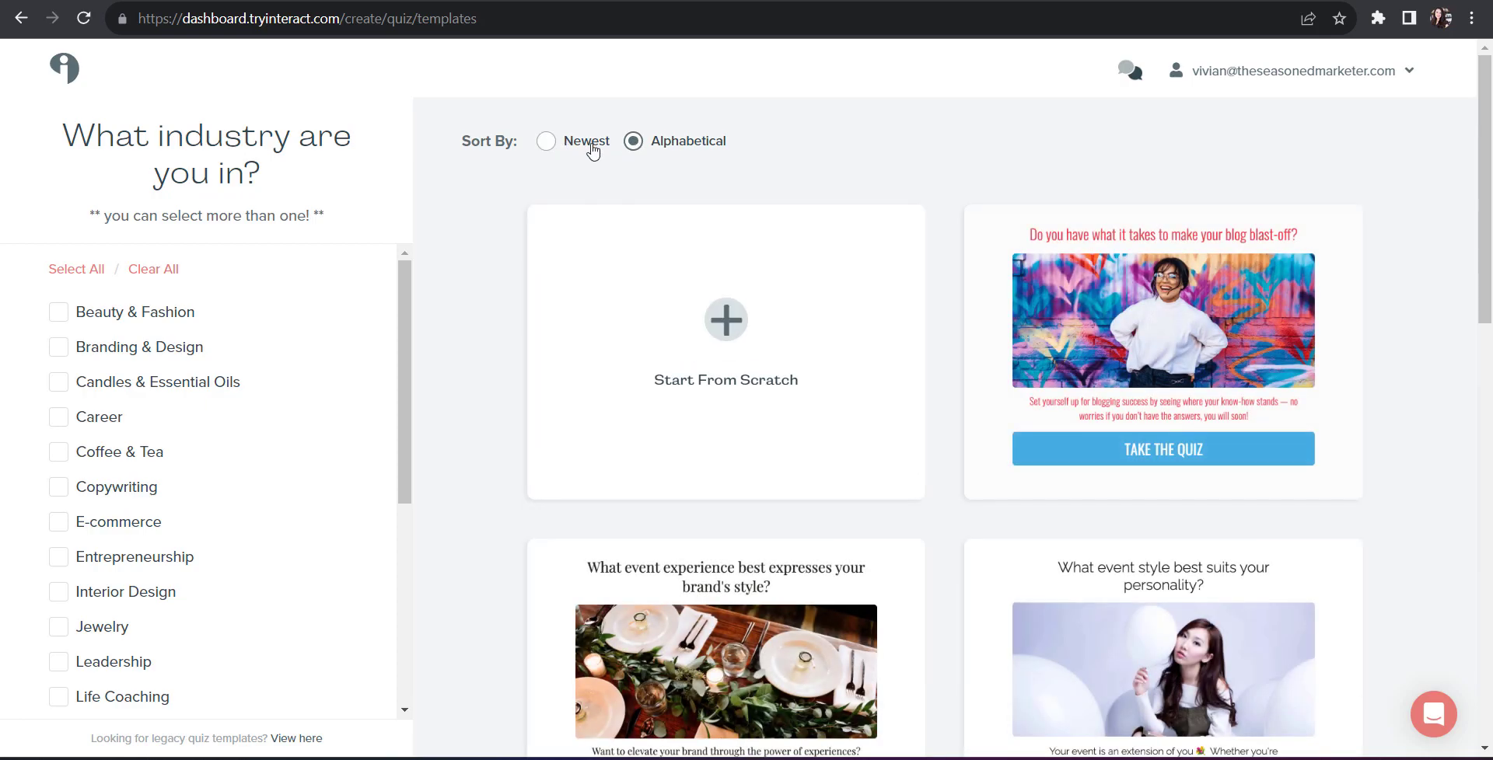
click(547, 142)
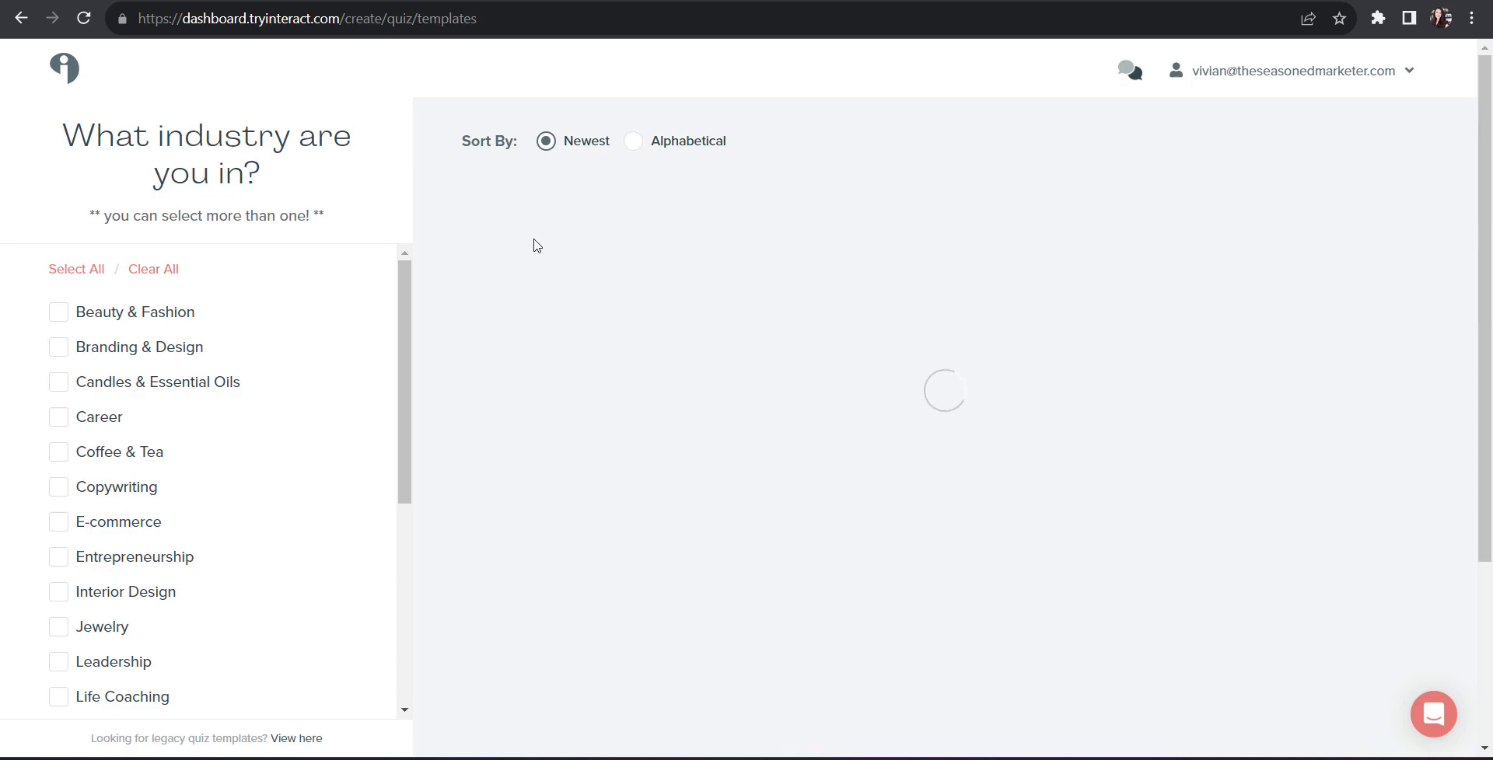
- Go to page 2 of the templates and preview "What kind of blog will lead to your next big breakthrough?"
scroll(544, 439, down, 15)
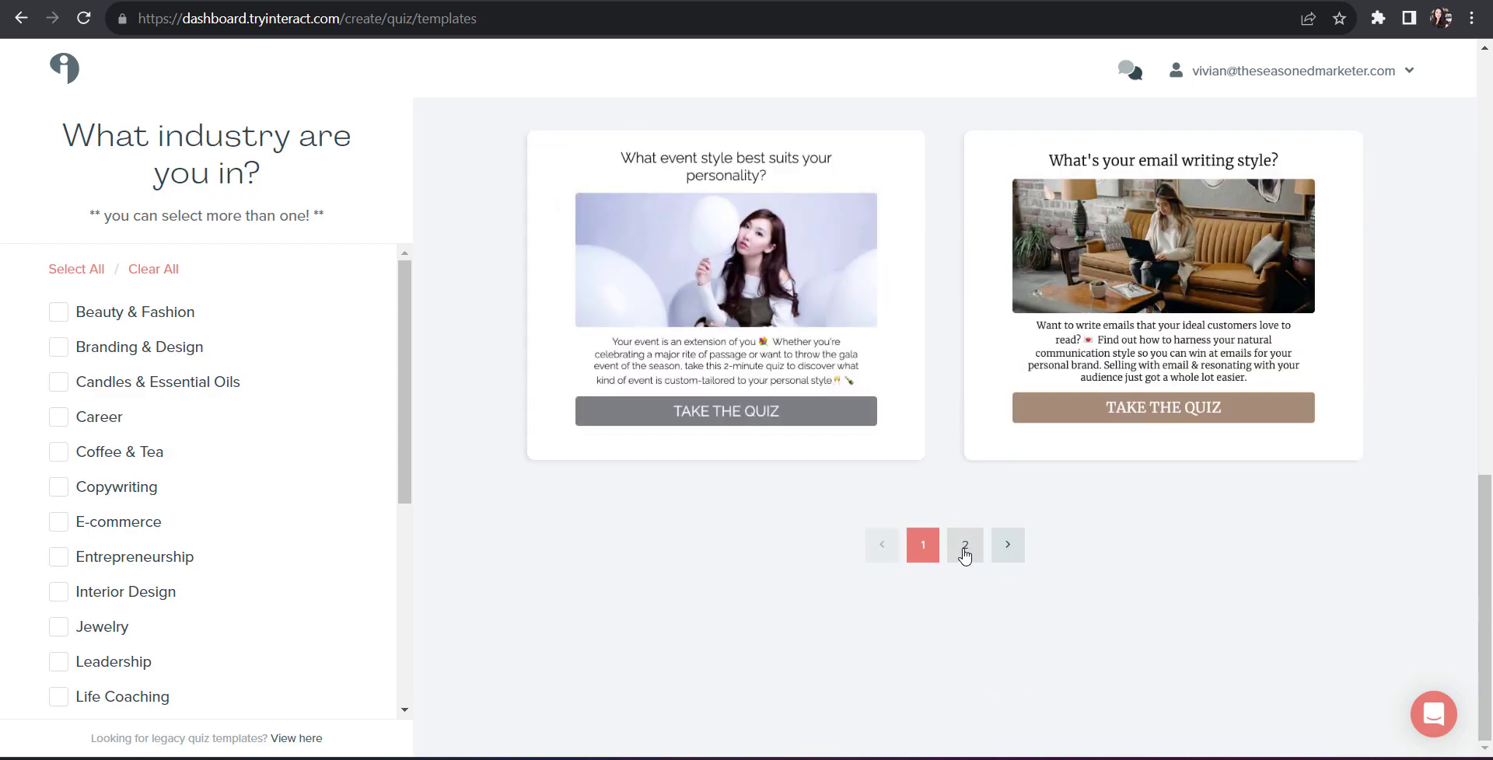
click(964, 548)
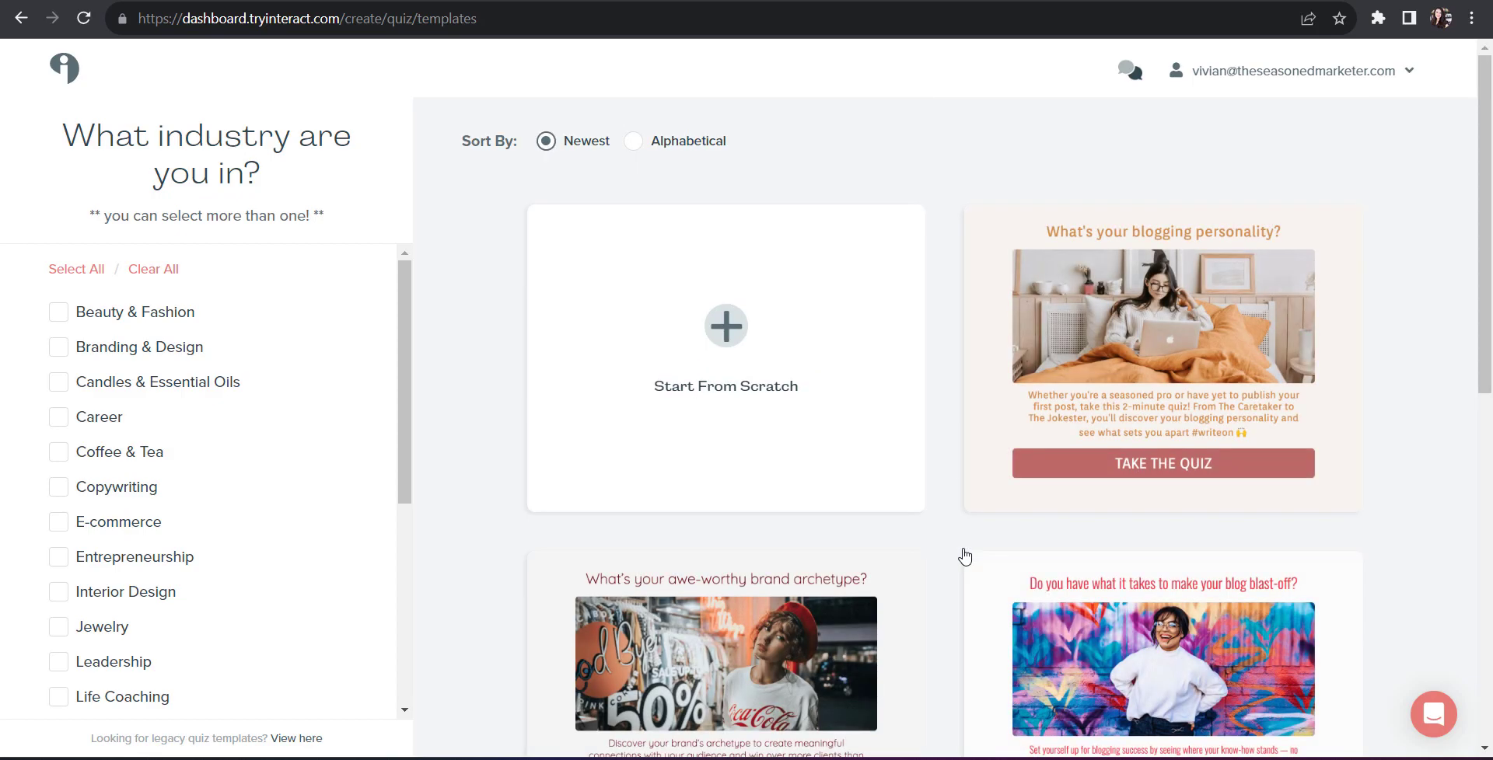
scroll(965, 557, down, 4)
scroll(964, 557, down, 4)
mouse_move(780, 387)
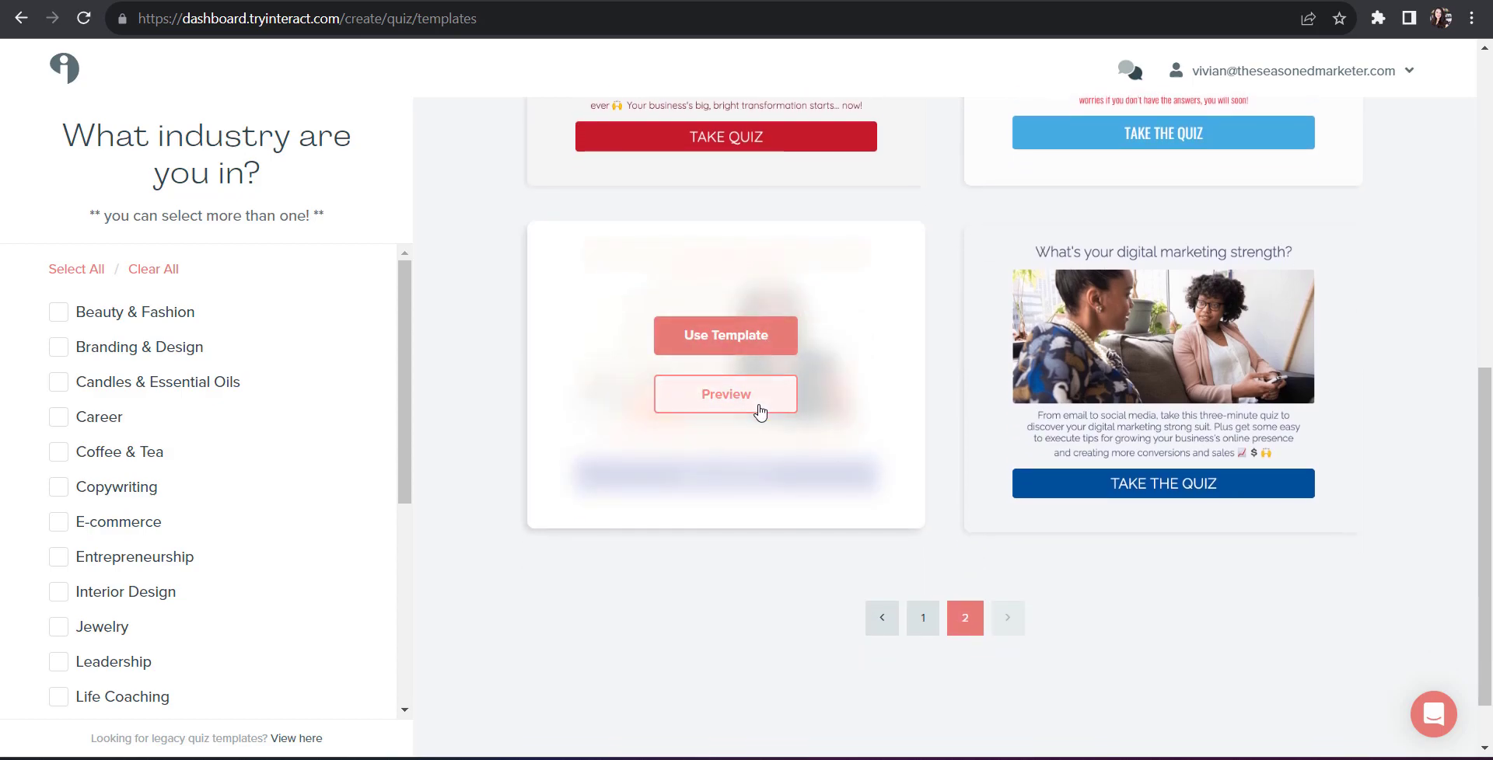
click(759, 411)
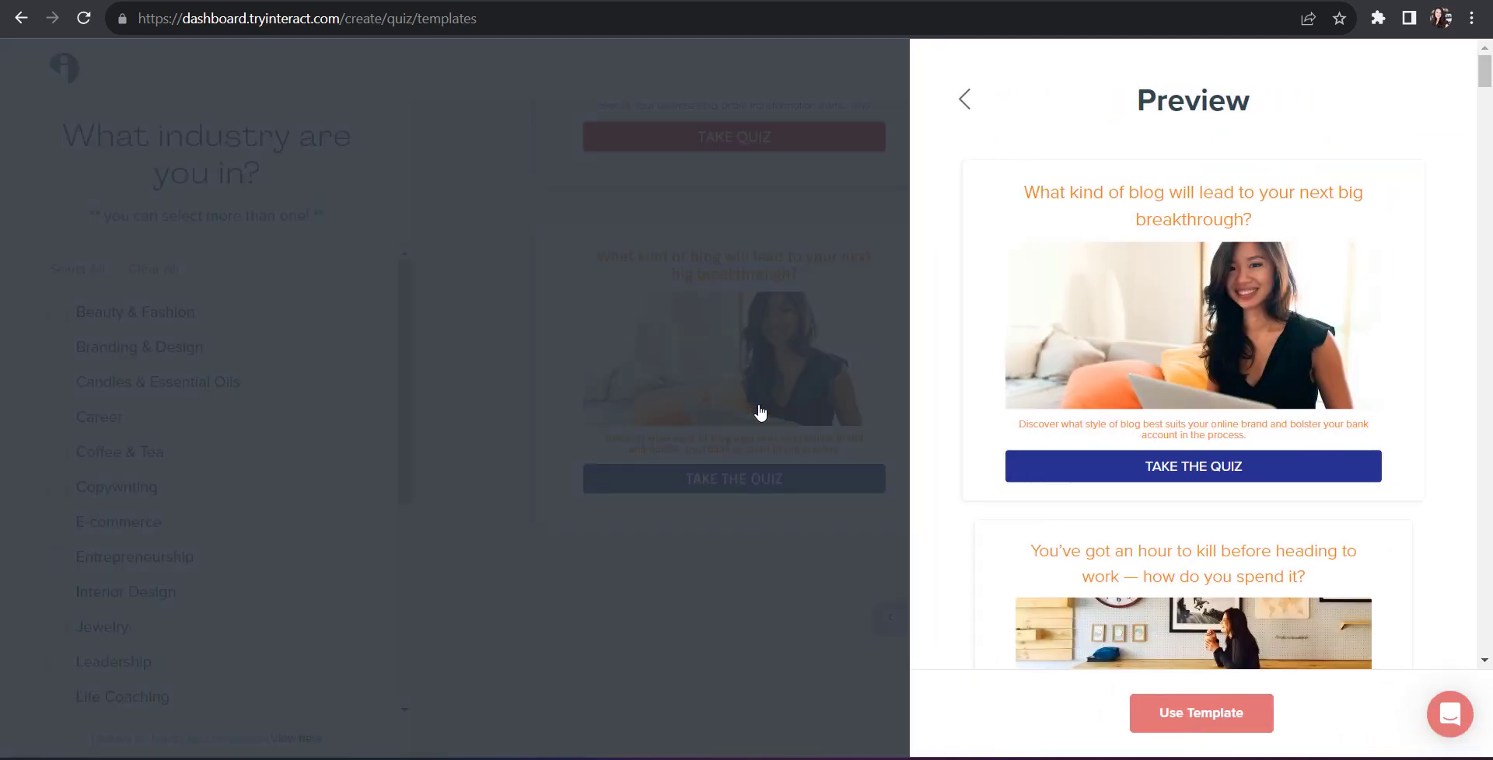
- Read through the cover and questions in the blog quiz template's preview, and close the preview
scroll(1194, 395, down, 6)
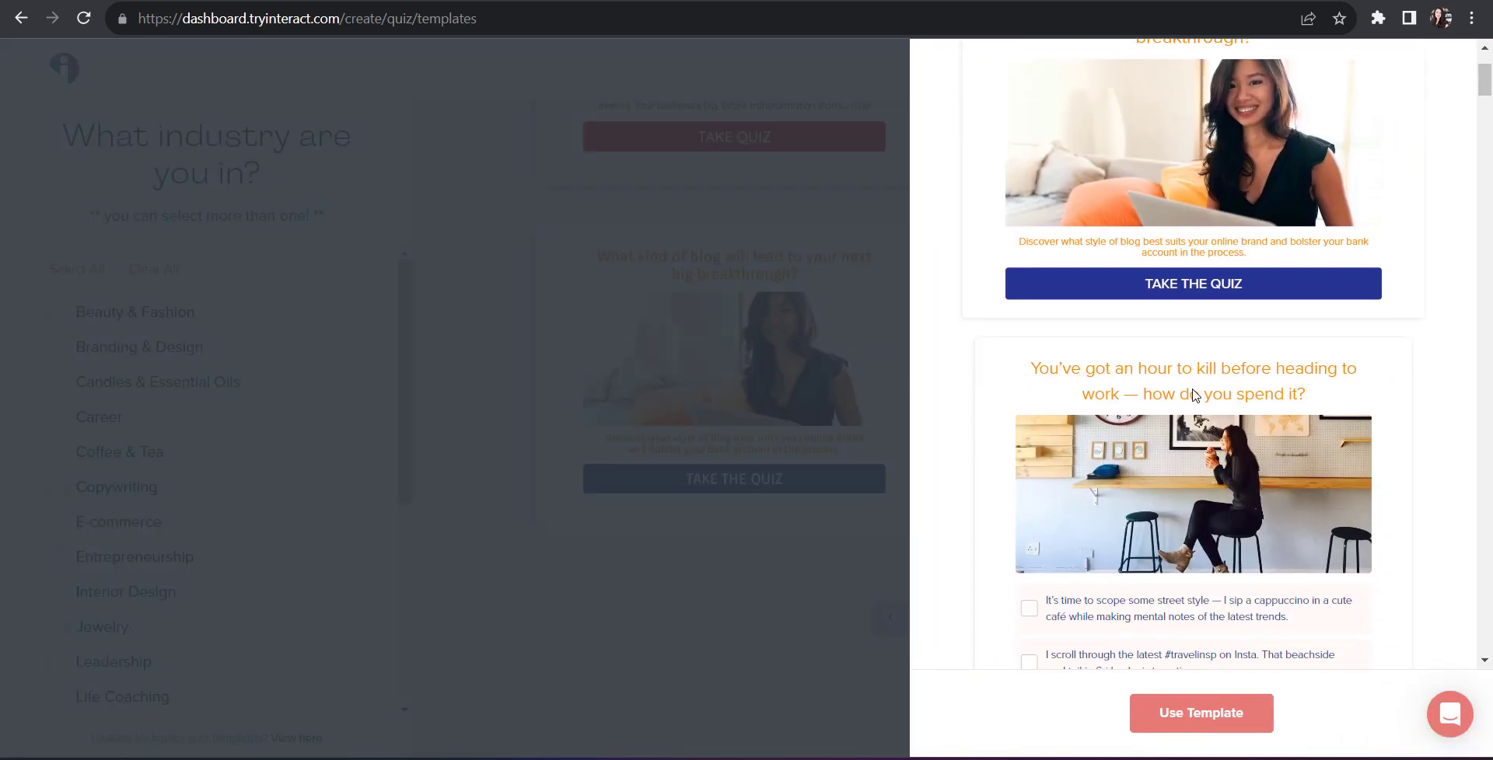
scroll(1193, 395, down, 10)
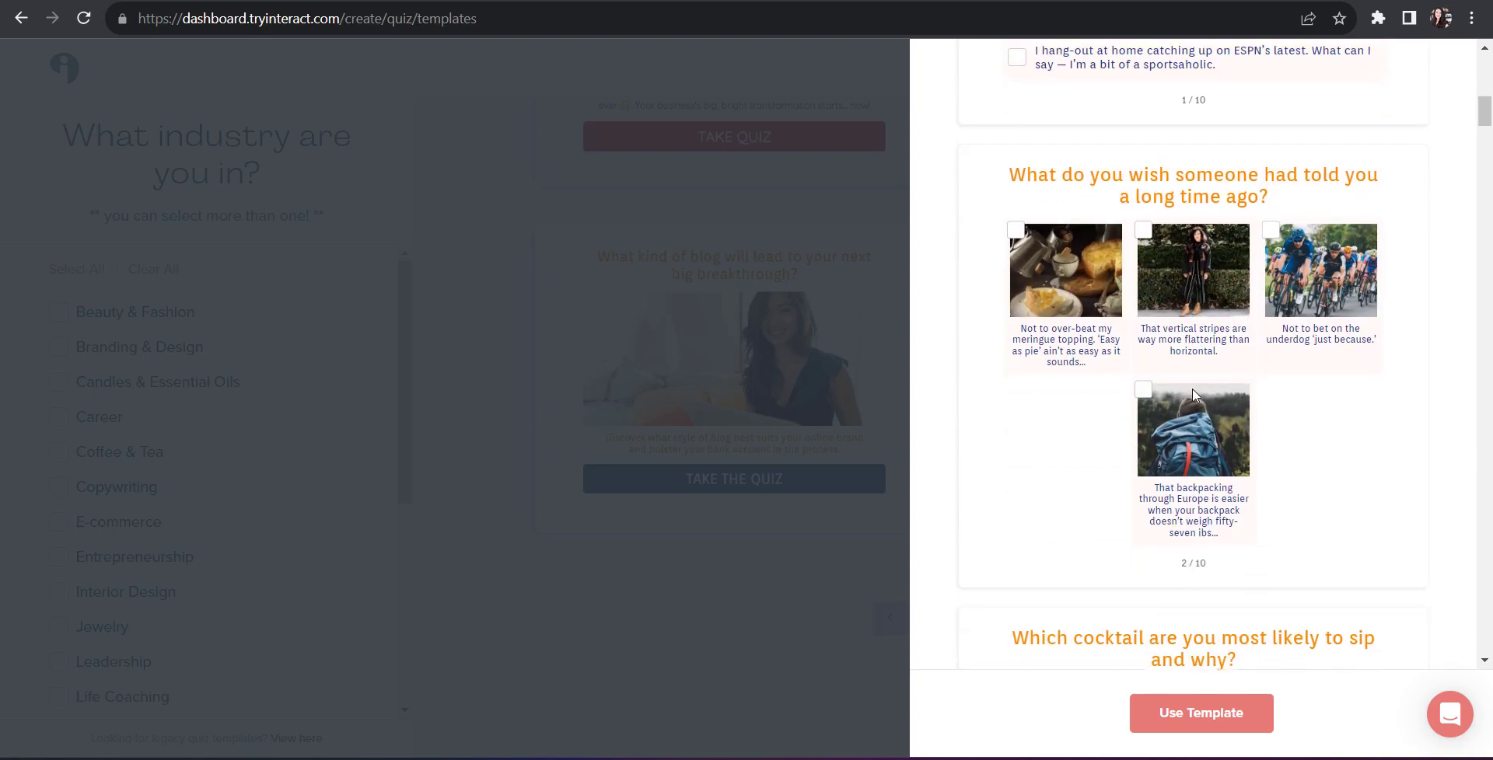
scroll(1194, 395, down, 10)
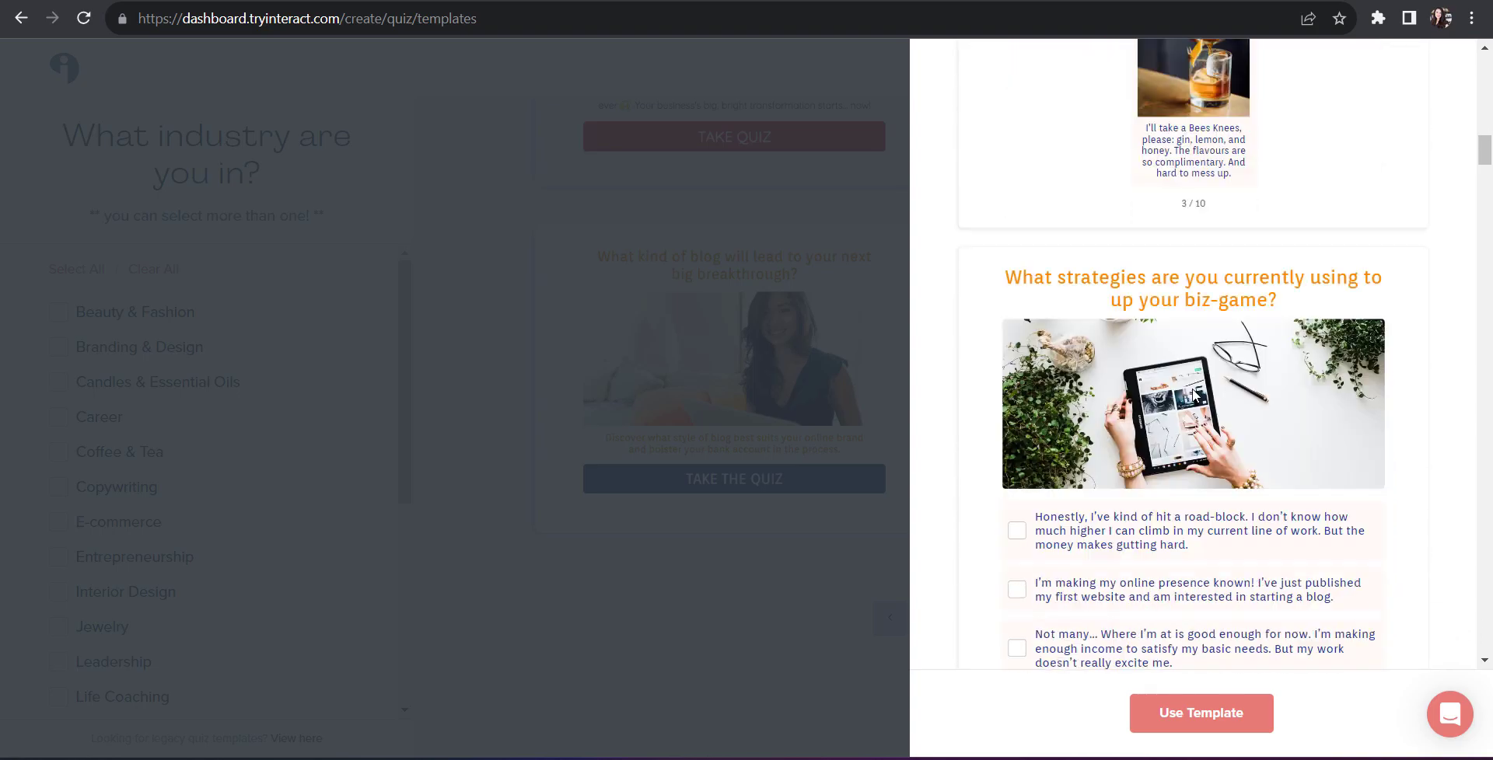
scroll(1195, 395, down, 3)
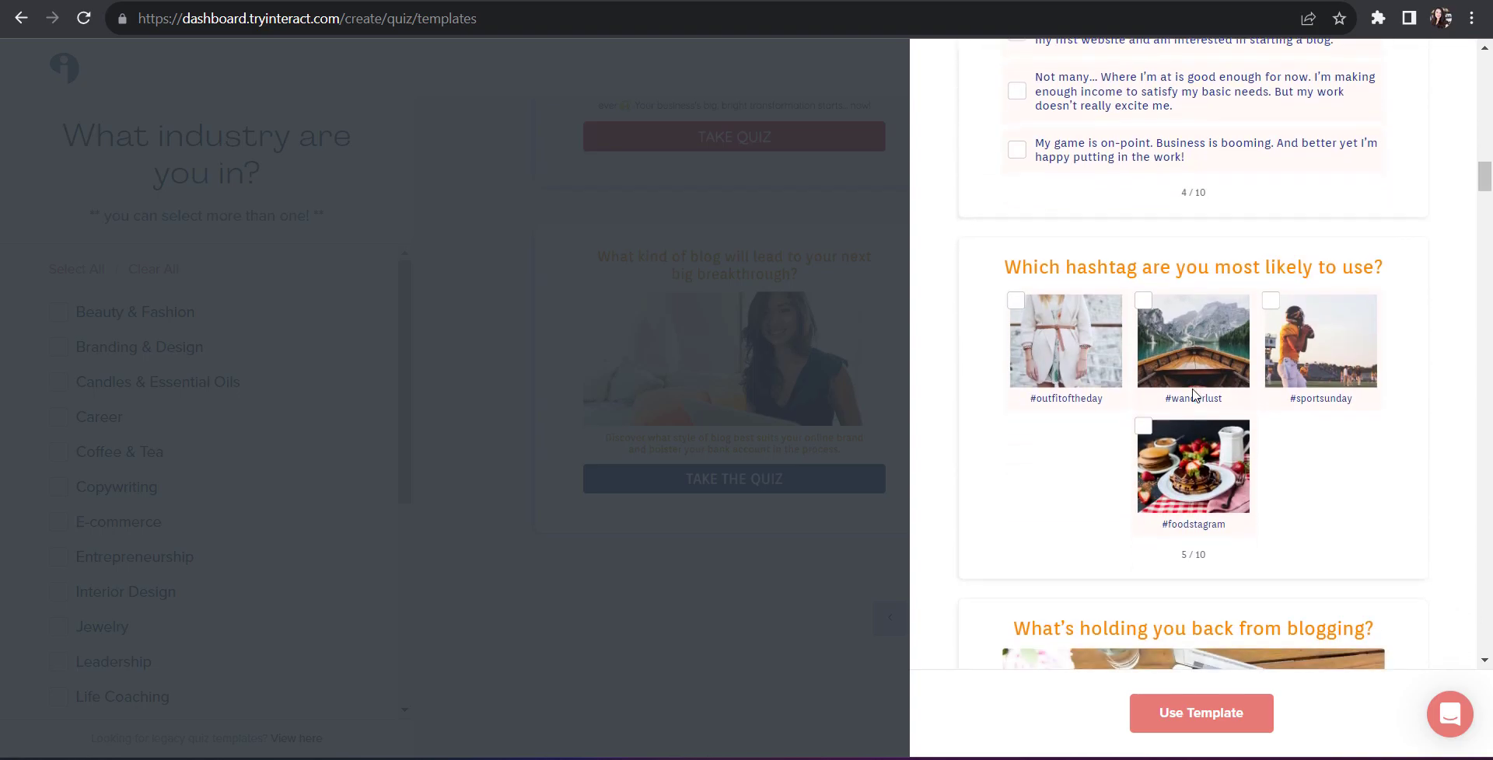
scroll(1195, 395, up, 18)
scroll(1195, 395, up, 12)
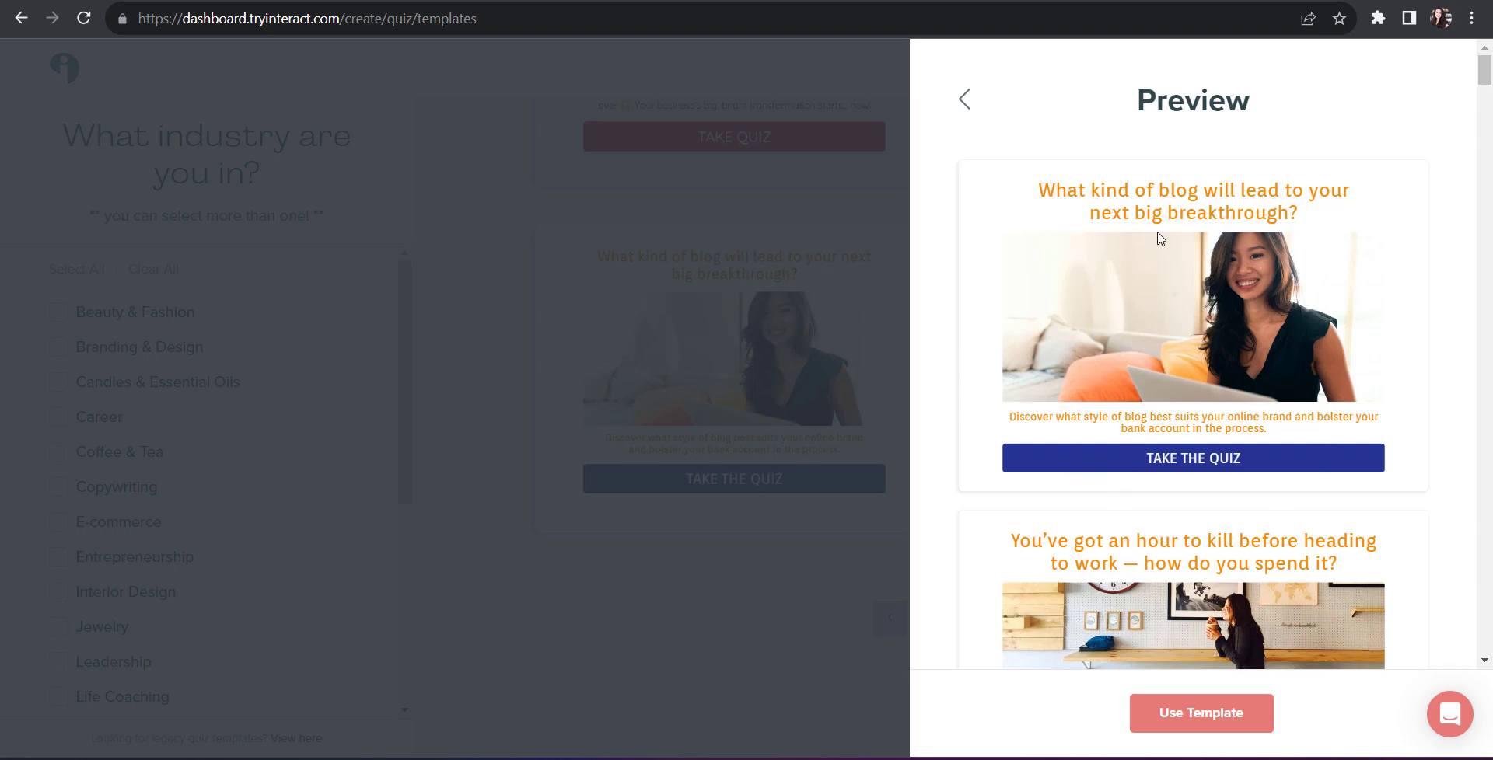
click(966, 113)
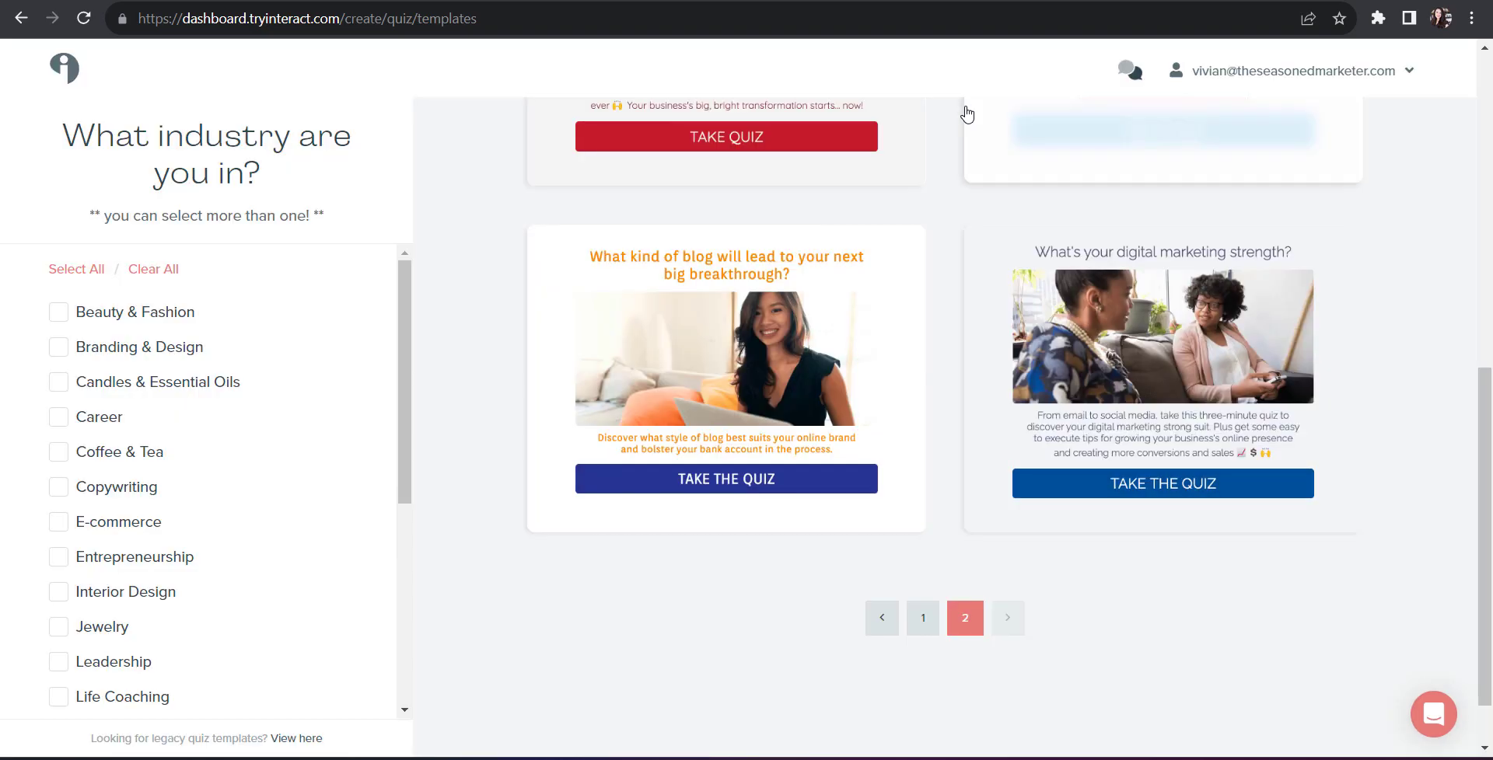
- Create a quiz from the "What kind of blog will lead to your next big breakthrough?" template and dismiss the introductory video
mouse_move(726, 424)
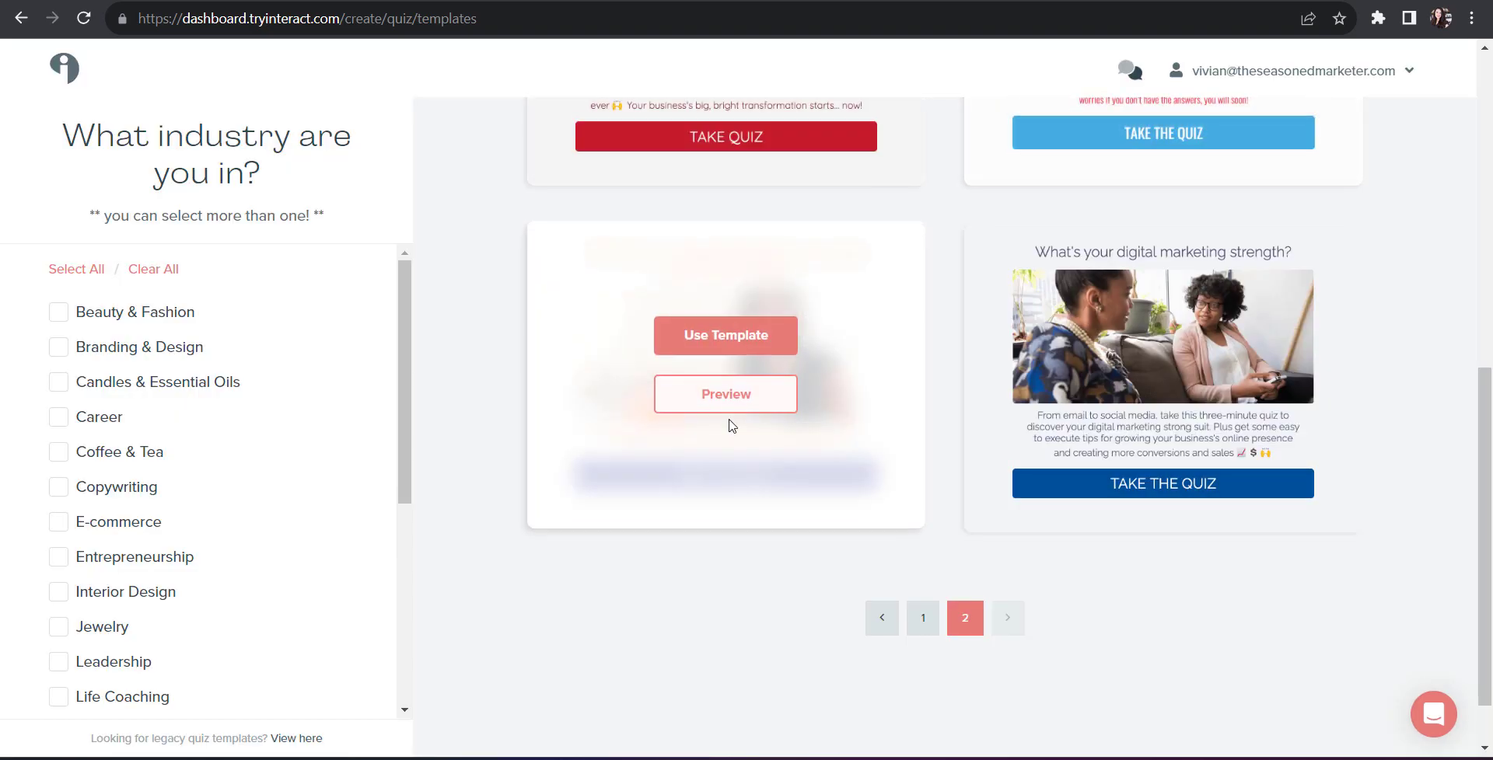
click(728, 335)
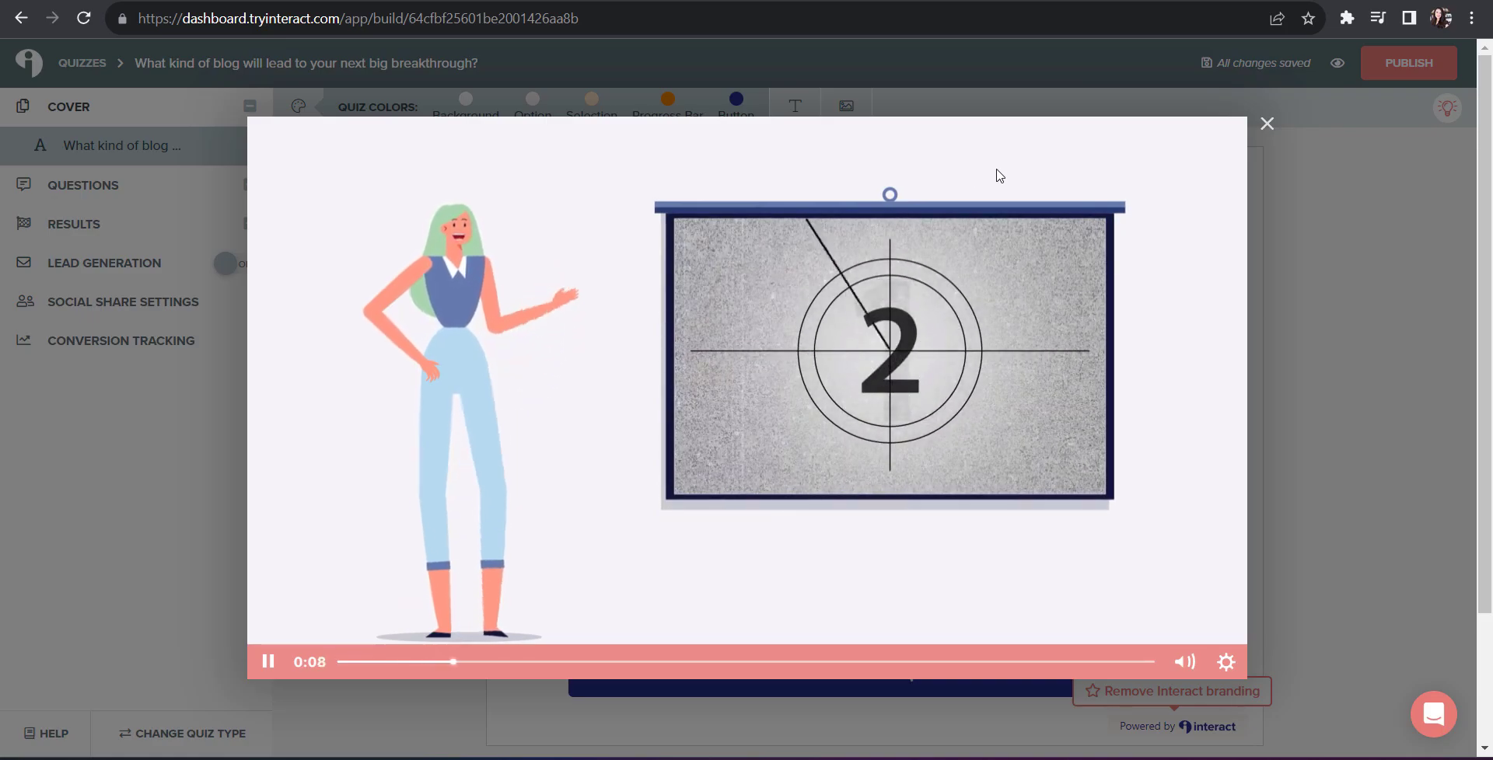
click(1267, 123)
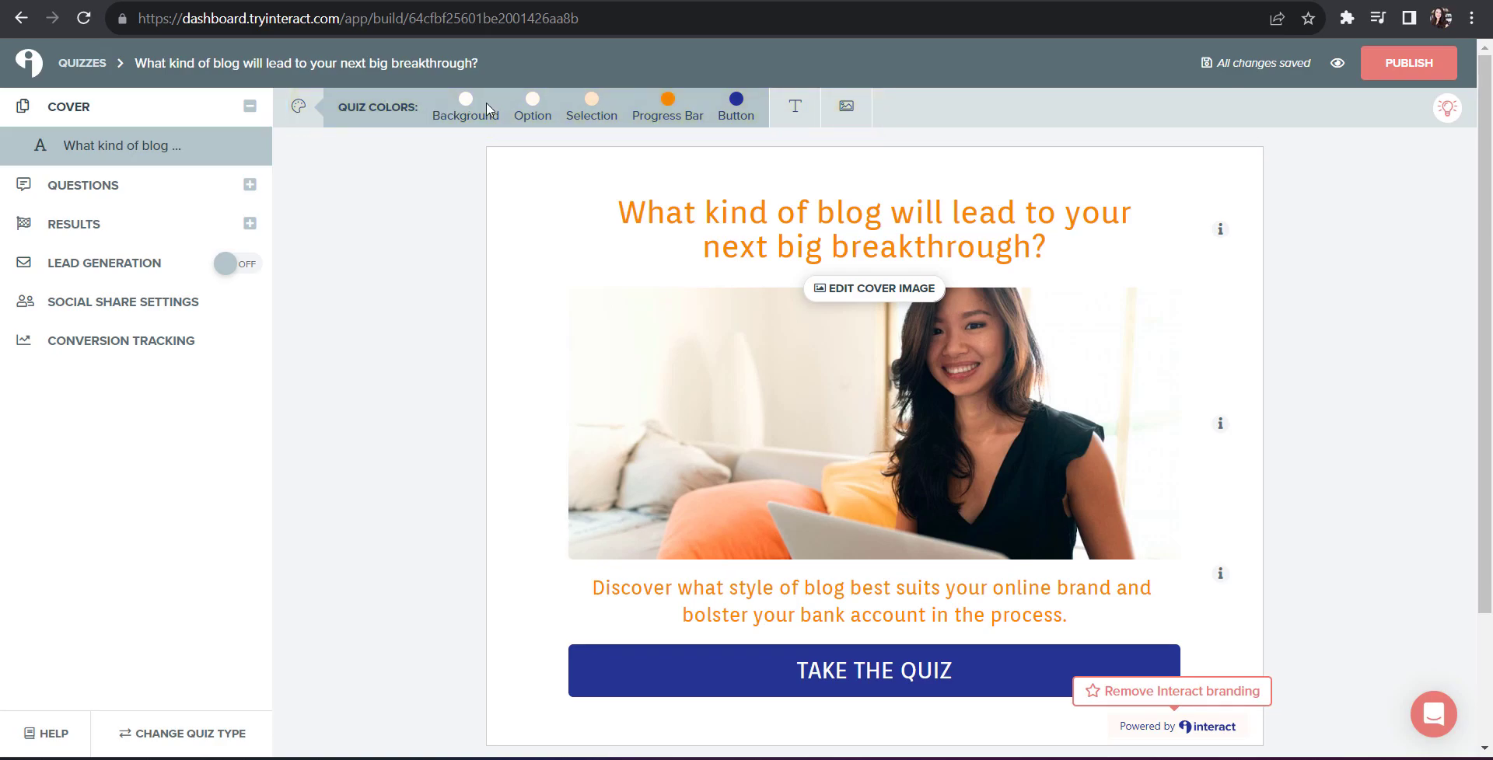
- Look at the quiz's text font settings and its logo settings
click(799, 119)
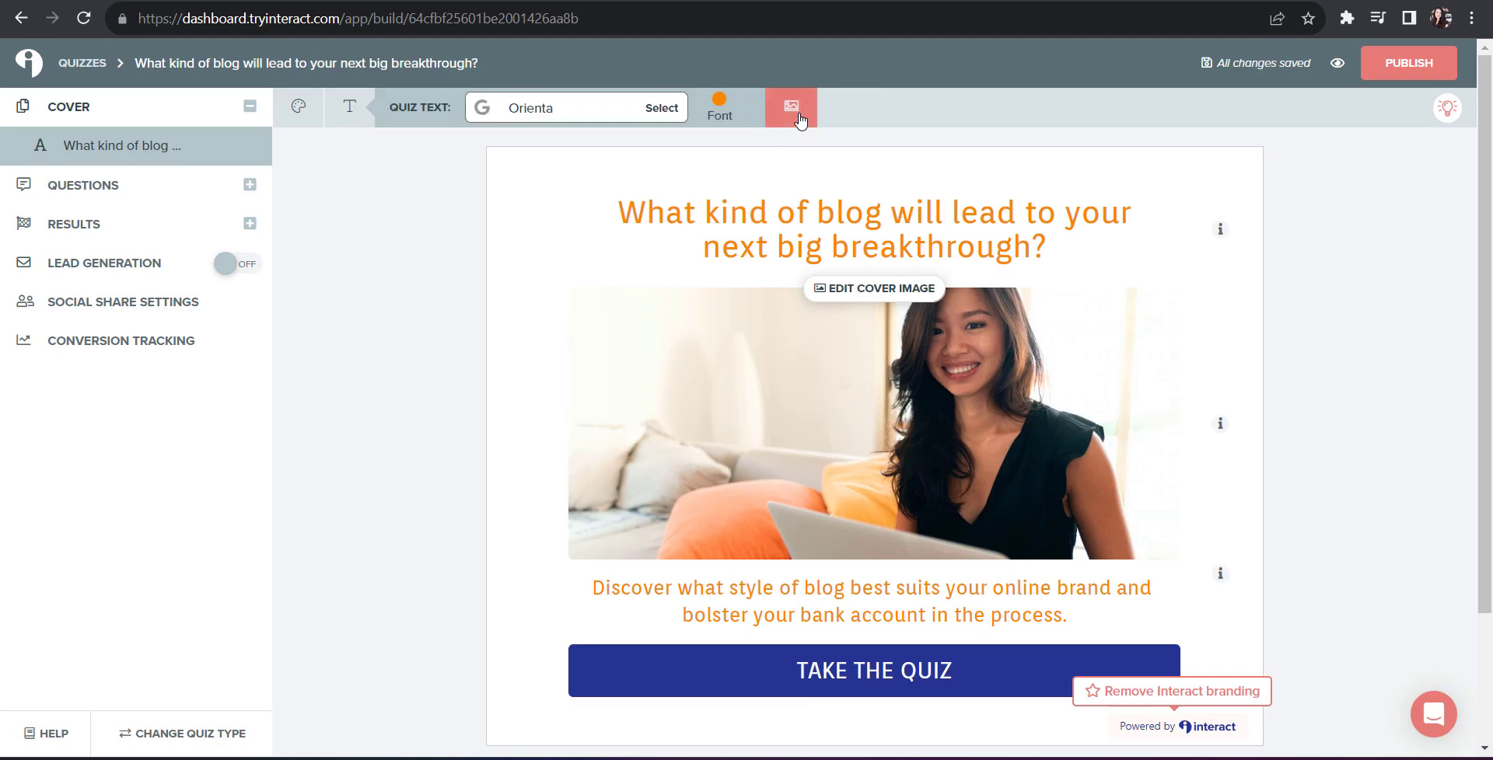
click(800, 119)
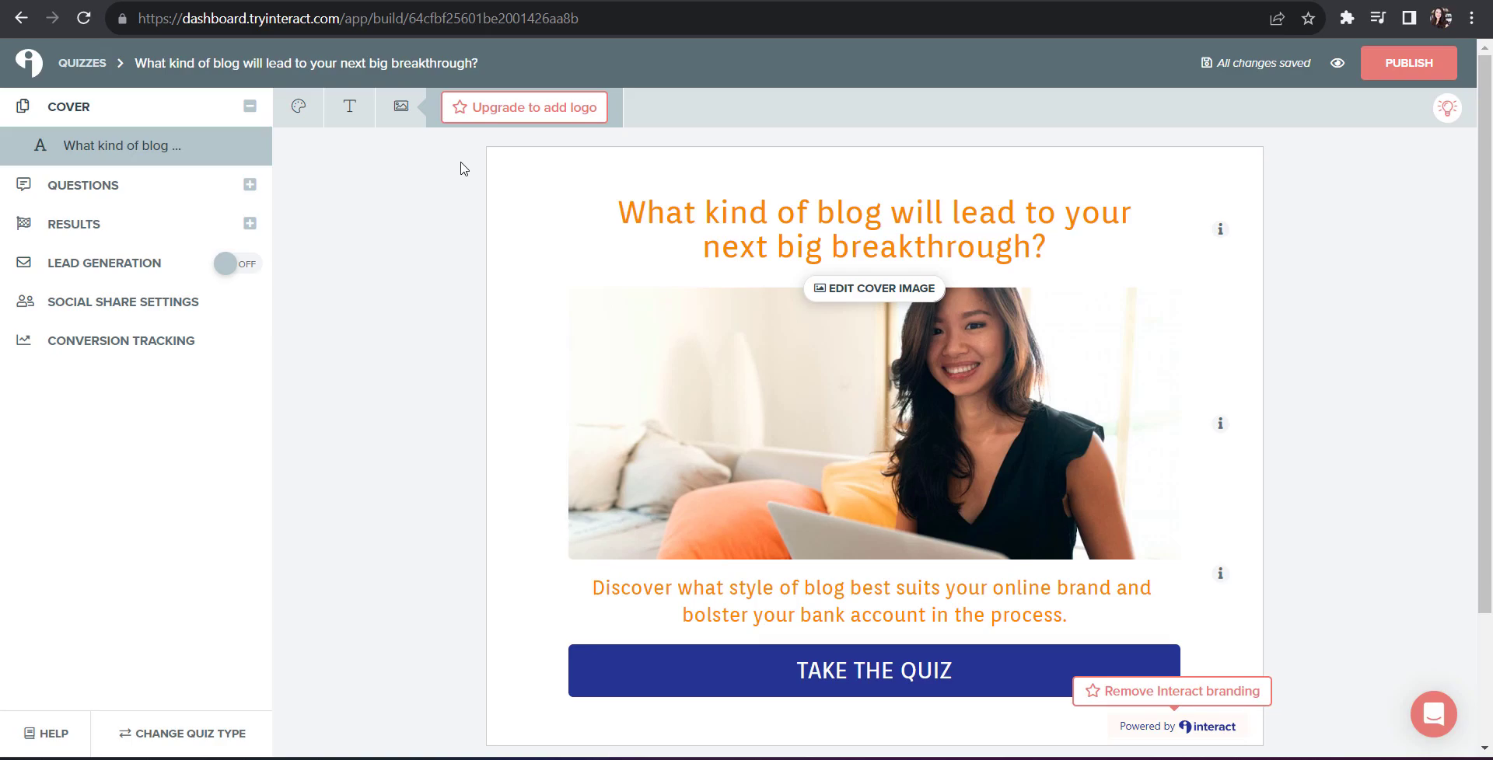
- Set the quiz background color to dark red #833030 in the quiz color settings
click(299, 107)
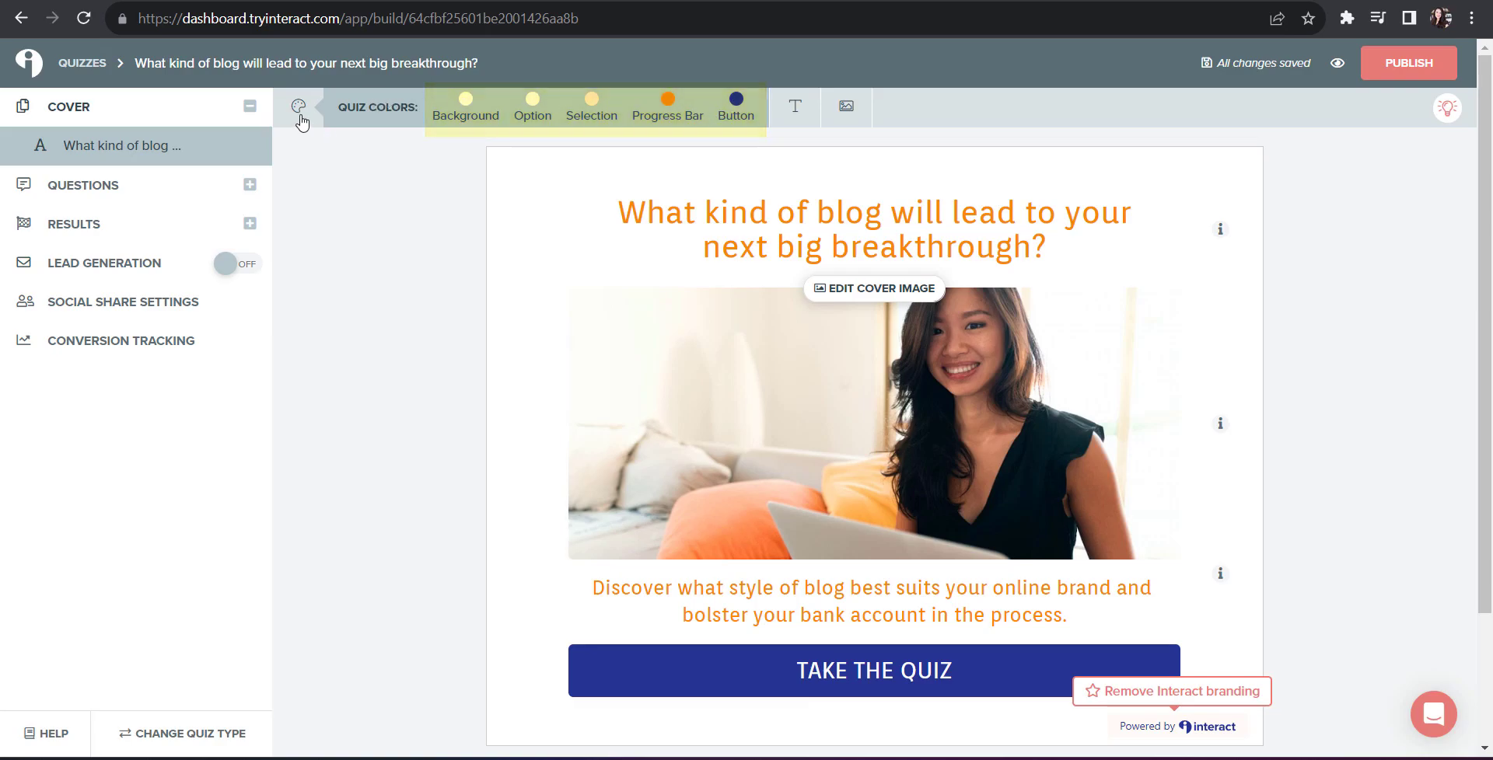
click(467, 102)
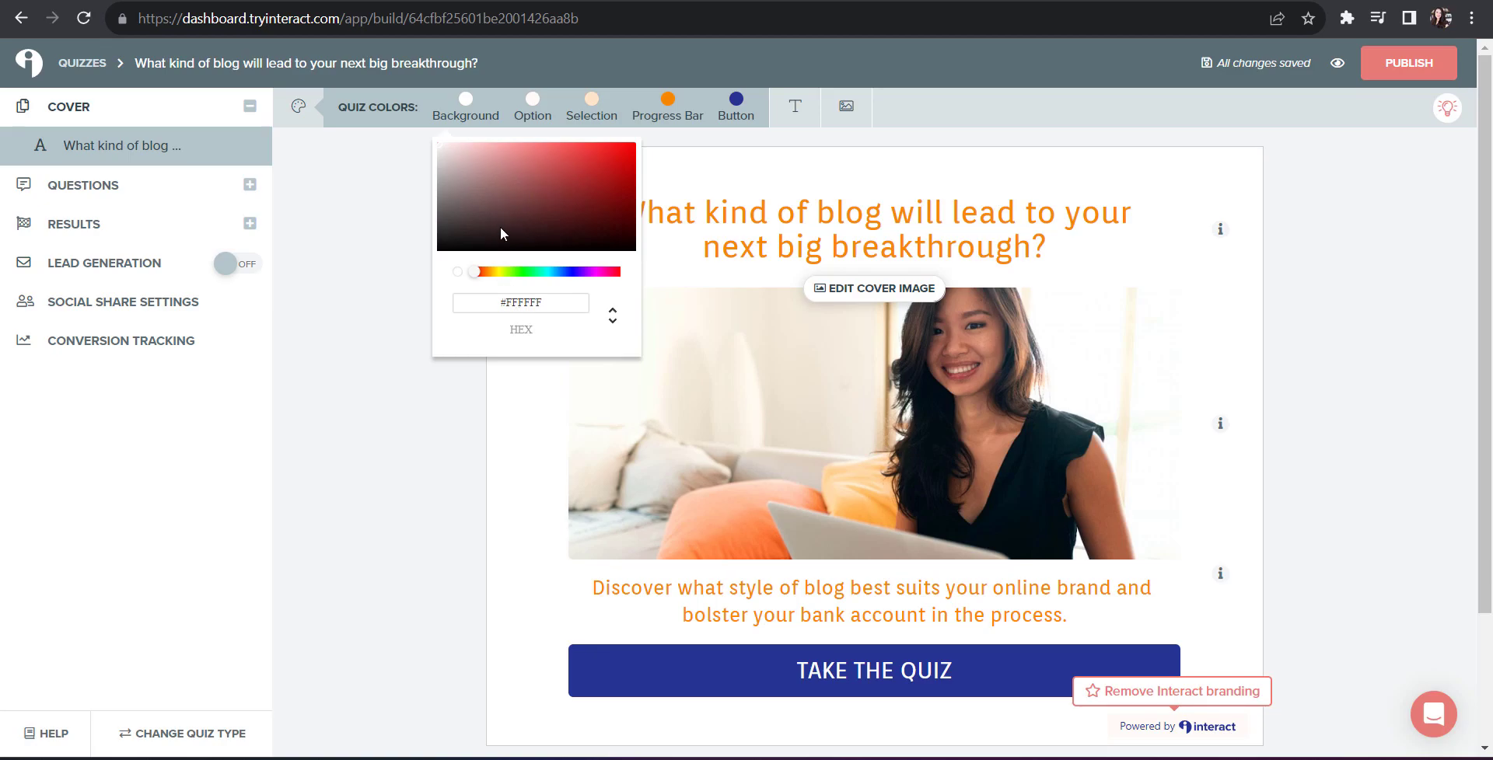
click(563, 196)
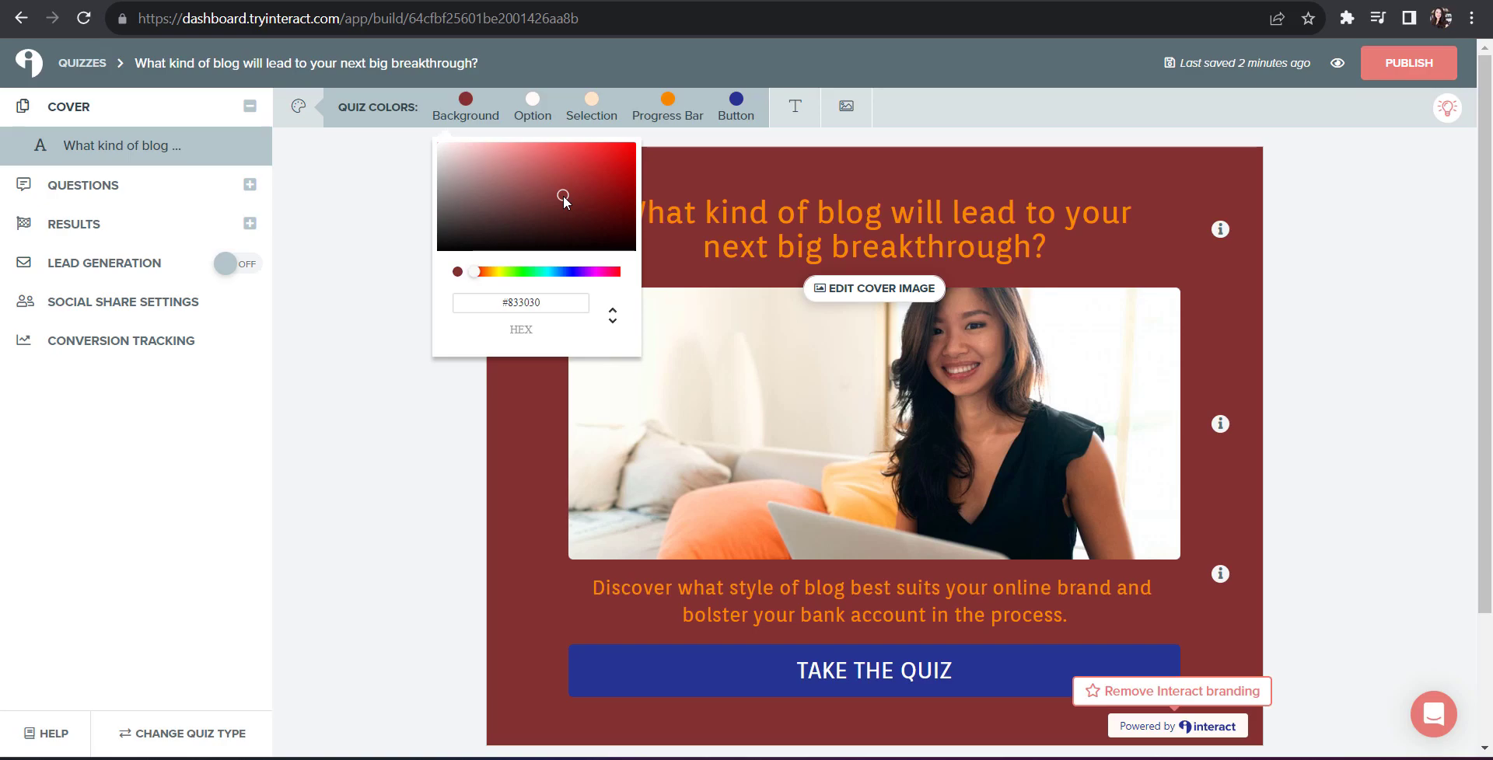
- Recolor the quiz with a yellow background, white options and progress bar, and dark navy selection, button and font colors
click(610, 159)
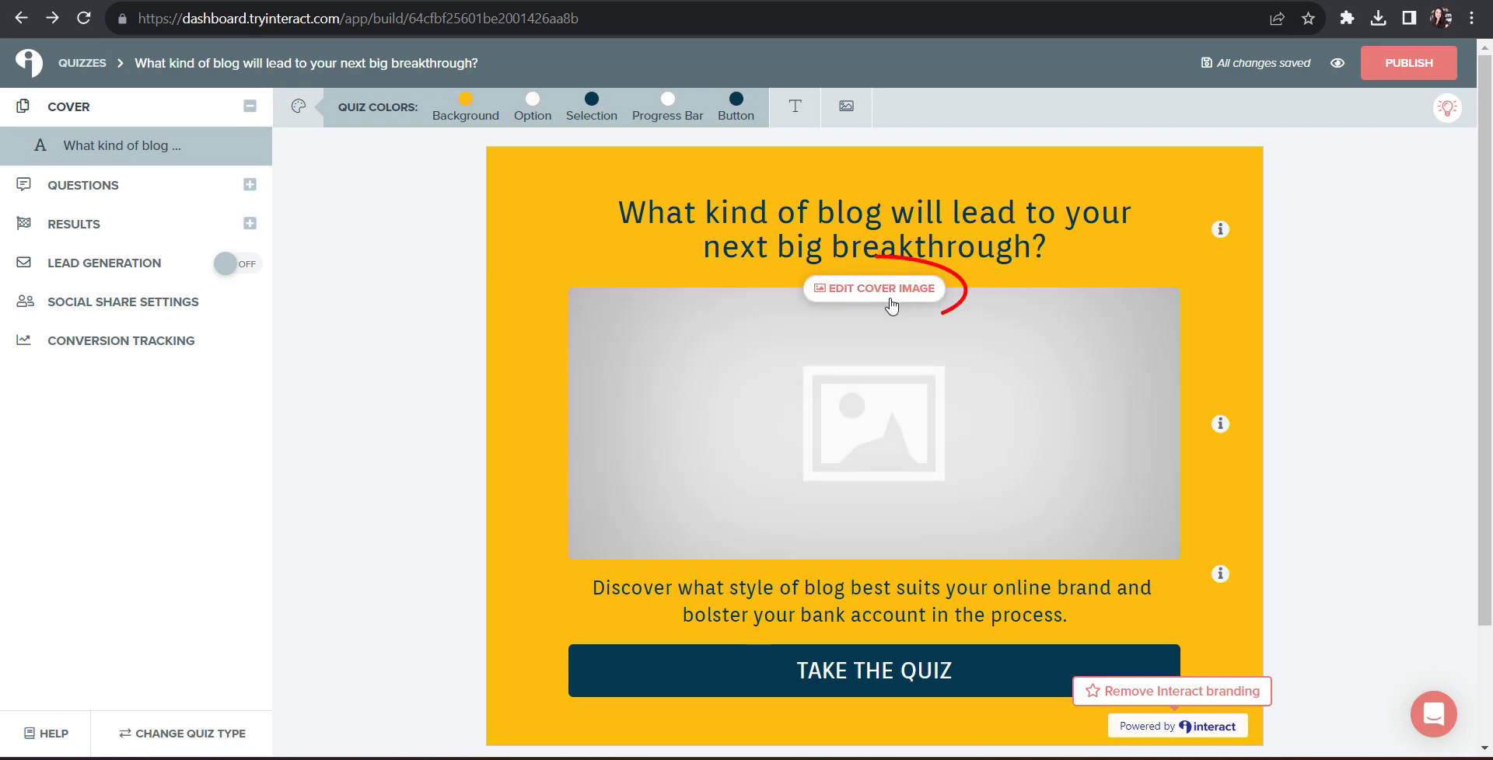
- Replace the cover image with the uploaded file "Untitled design (37).png" from Downloads, keeping the full crop
click(892, 301)
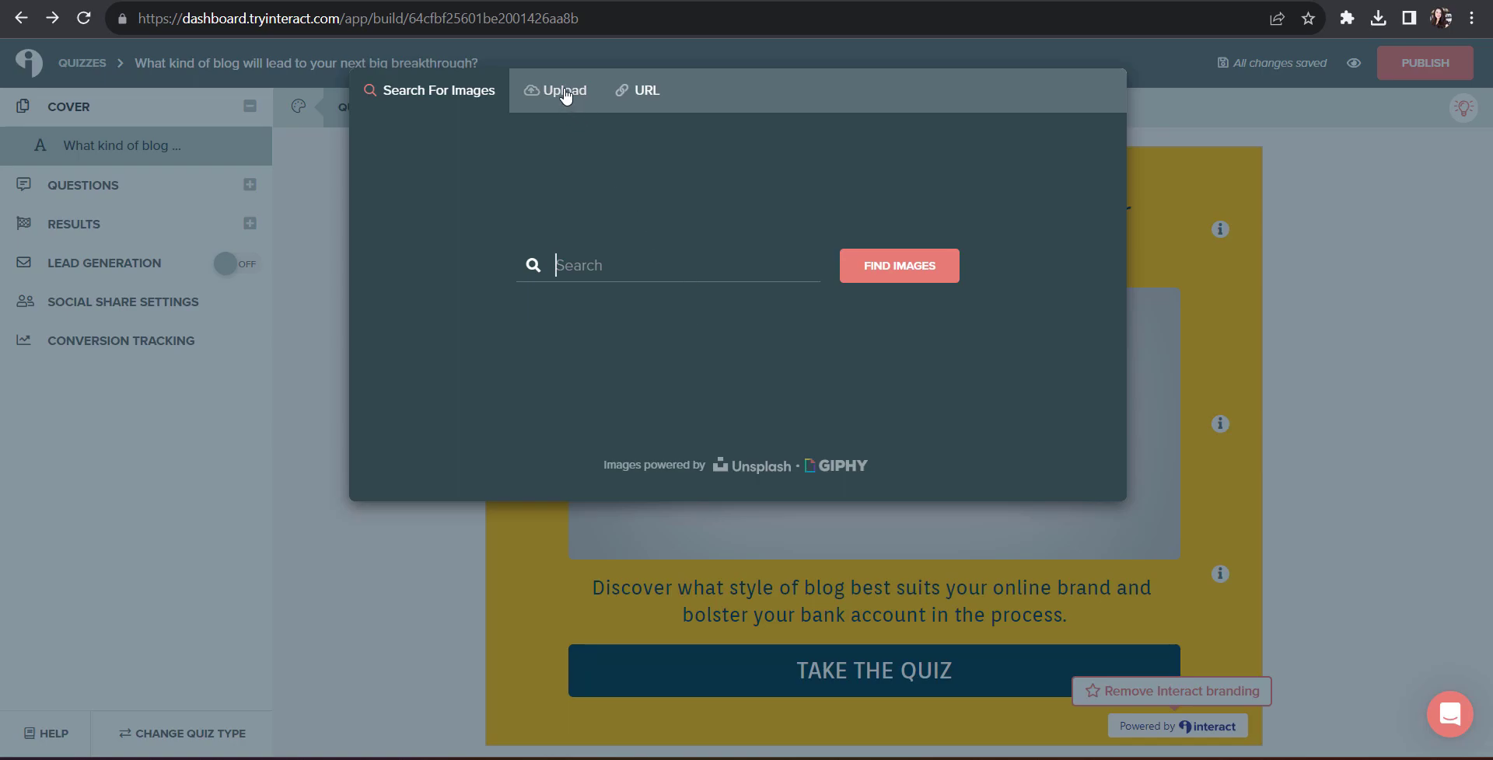
click(565, 96)
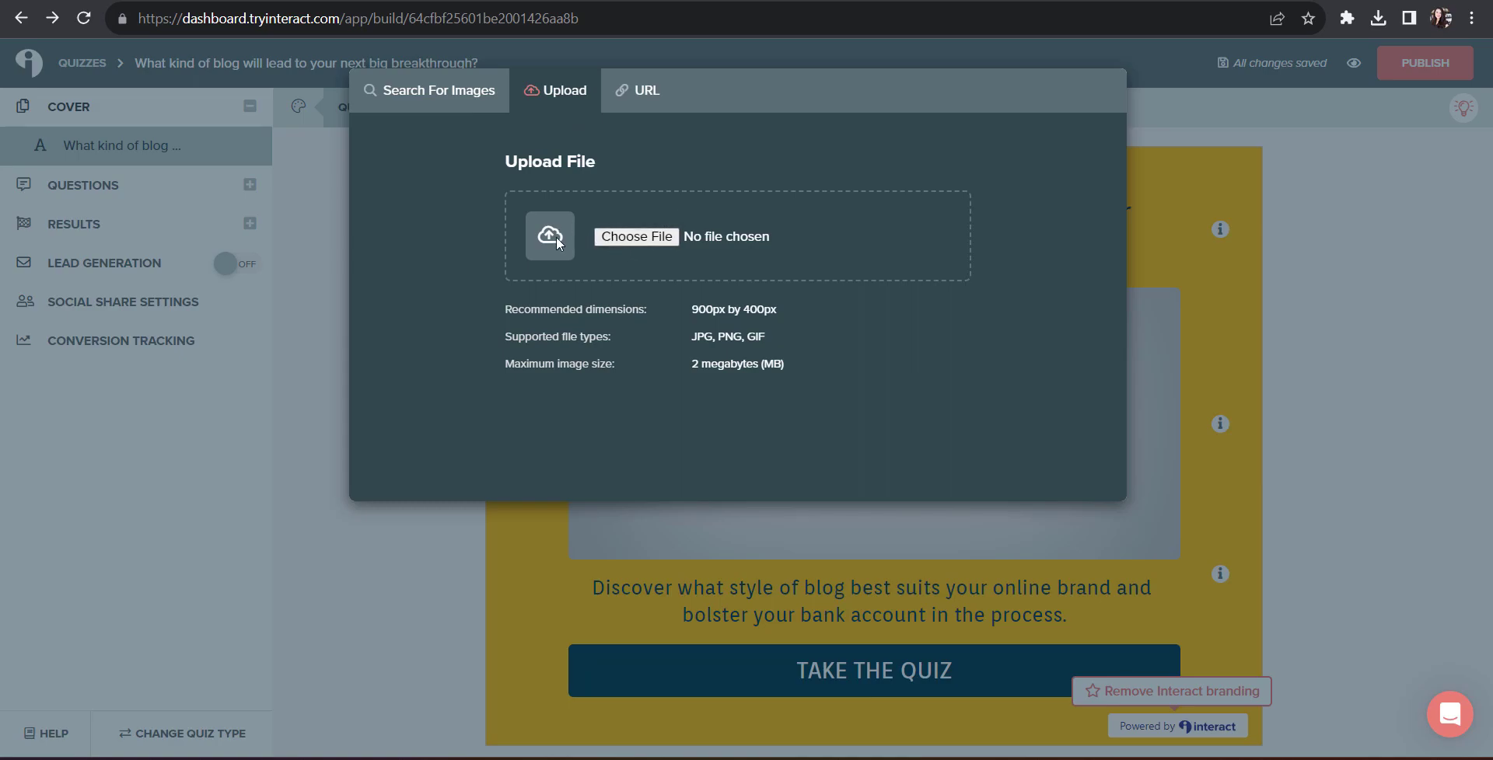
click(622, 236)
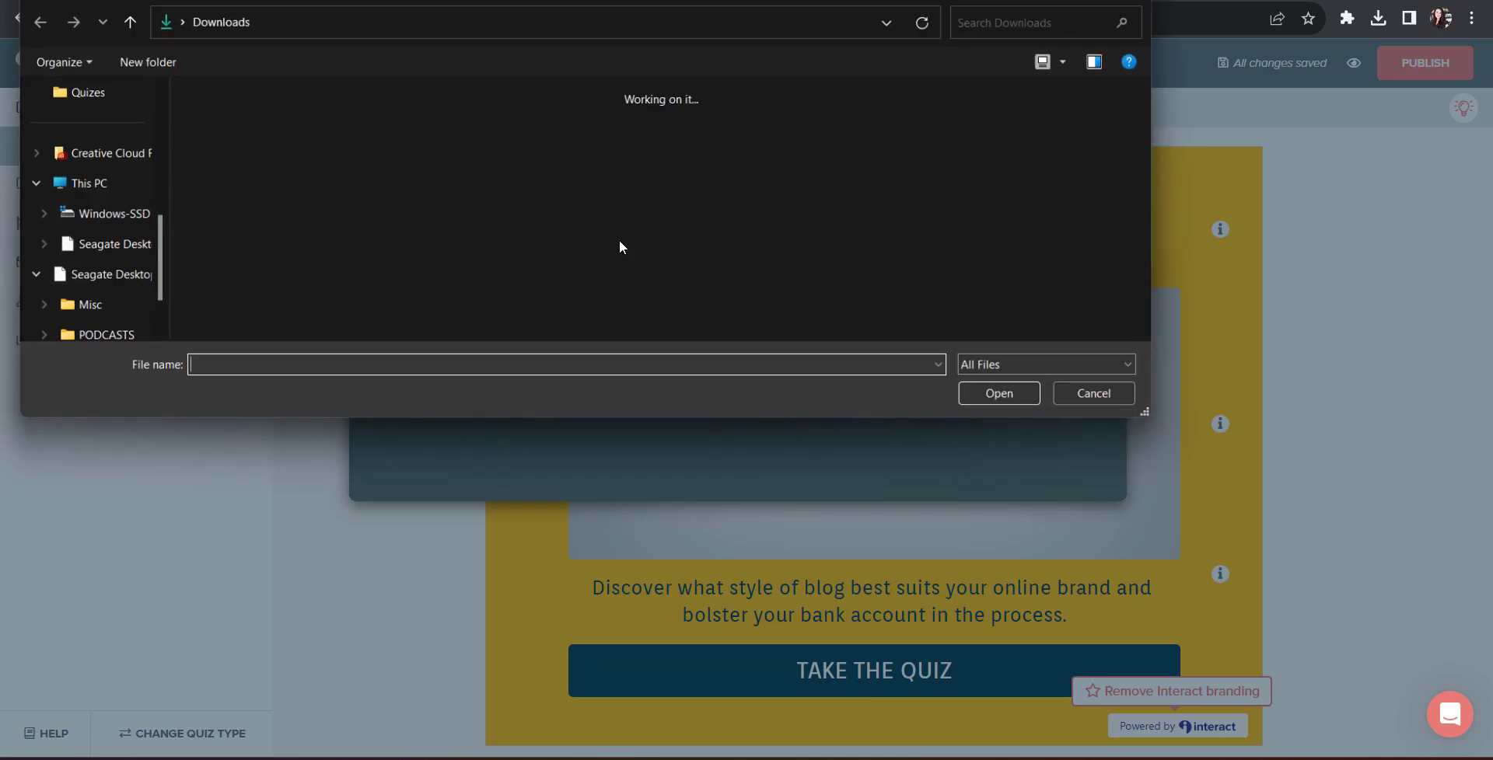
click(210, 148)
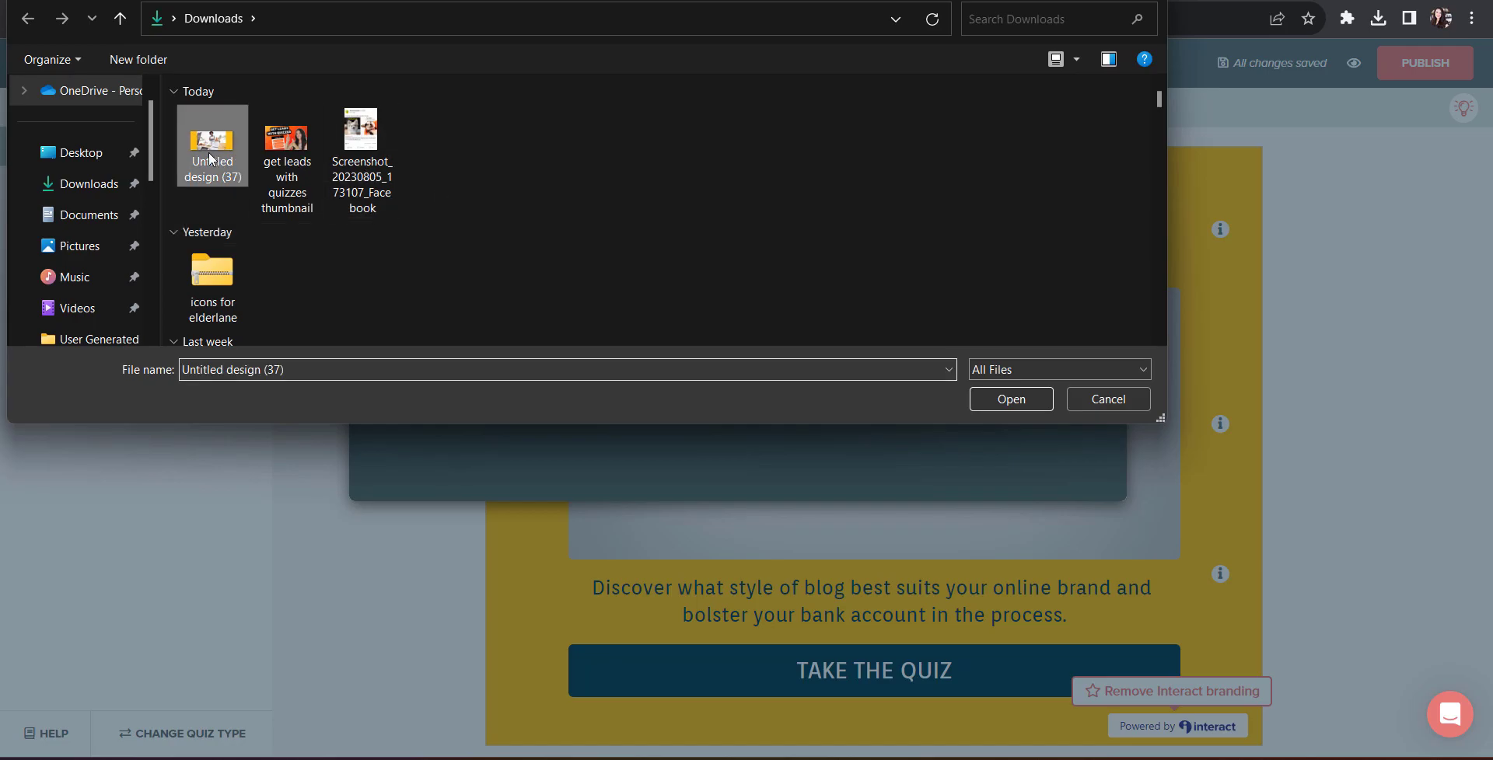
click(1037, 404)
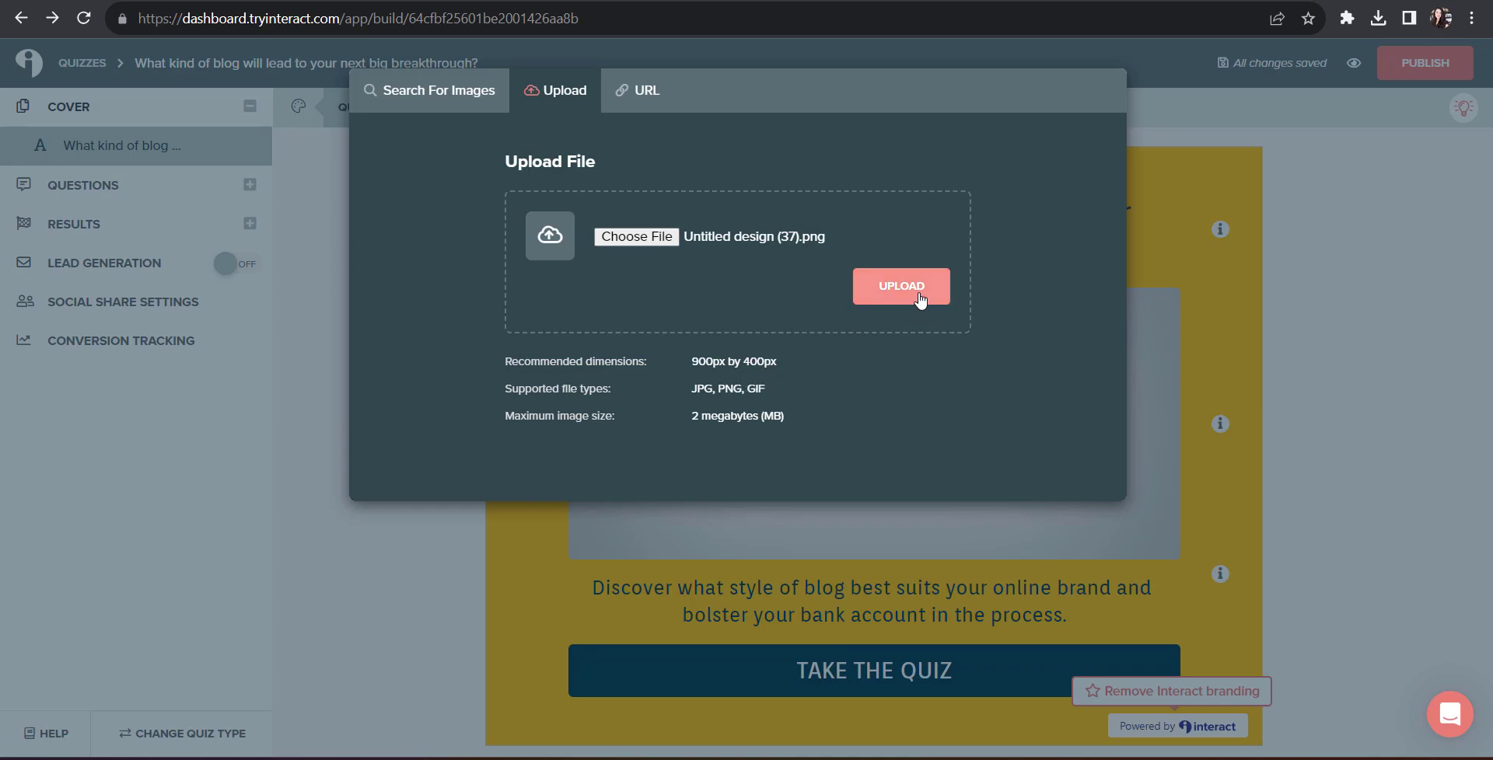
click(919, 300)
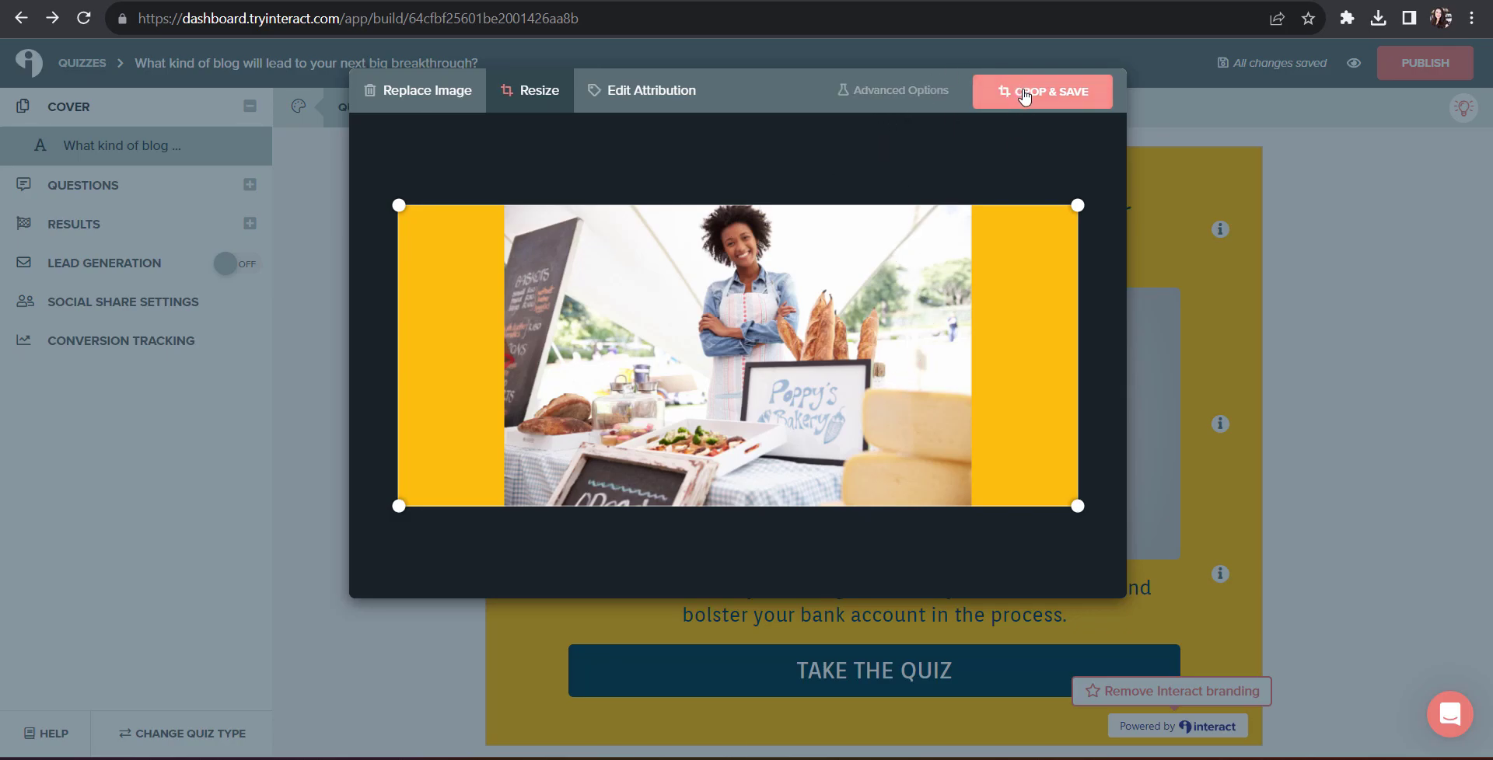
click(1025, 96)
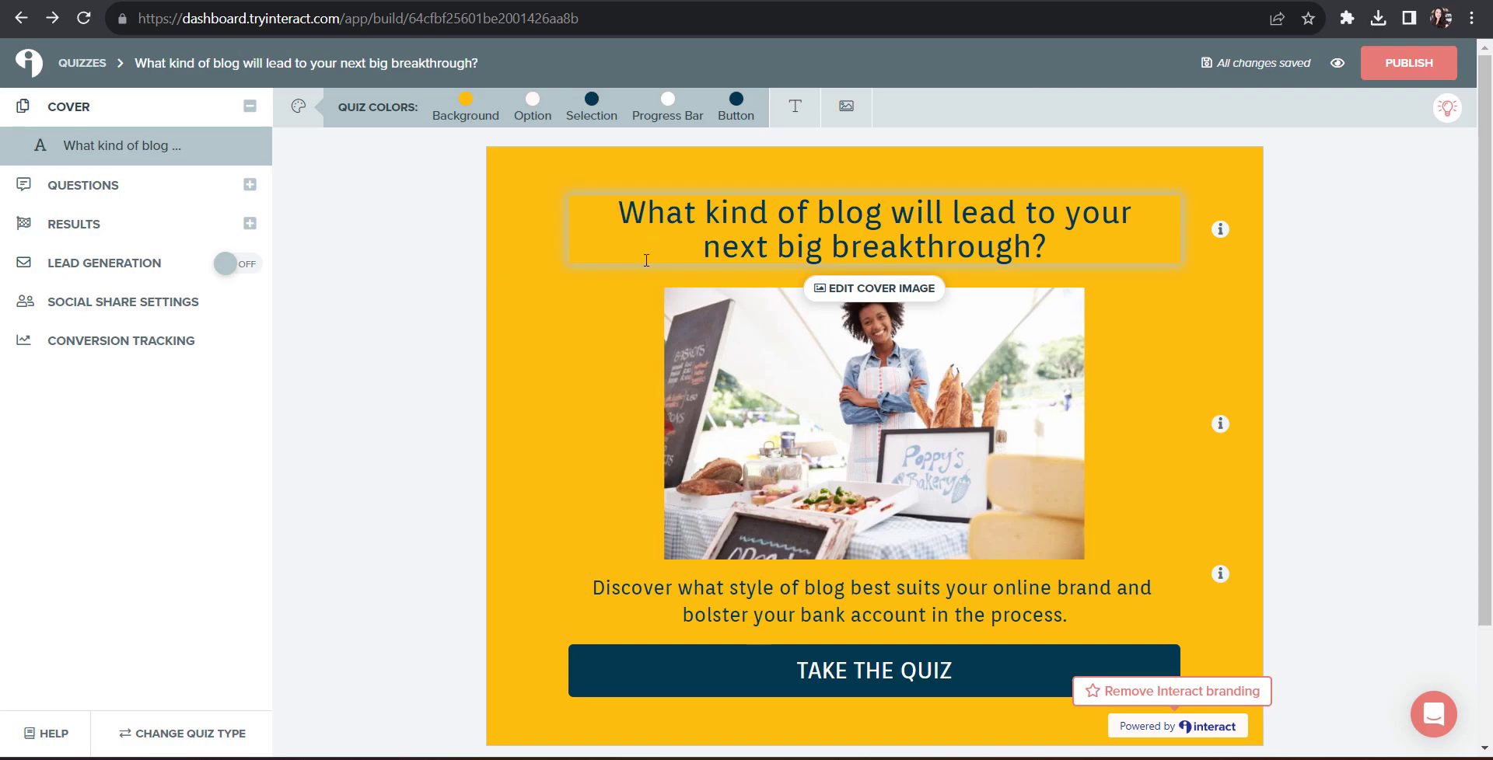
- Retitle the cover "Event, Craft Fair and Pop-Up Readiness Assessment for Small Business Owners" and rewrite its description about readiness for craft fairs, events or pop-ups
triple_click(708, 256)
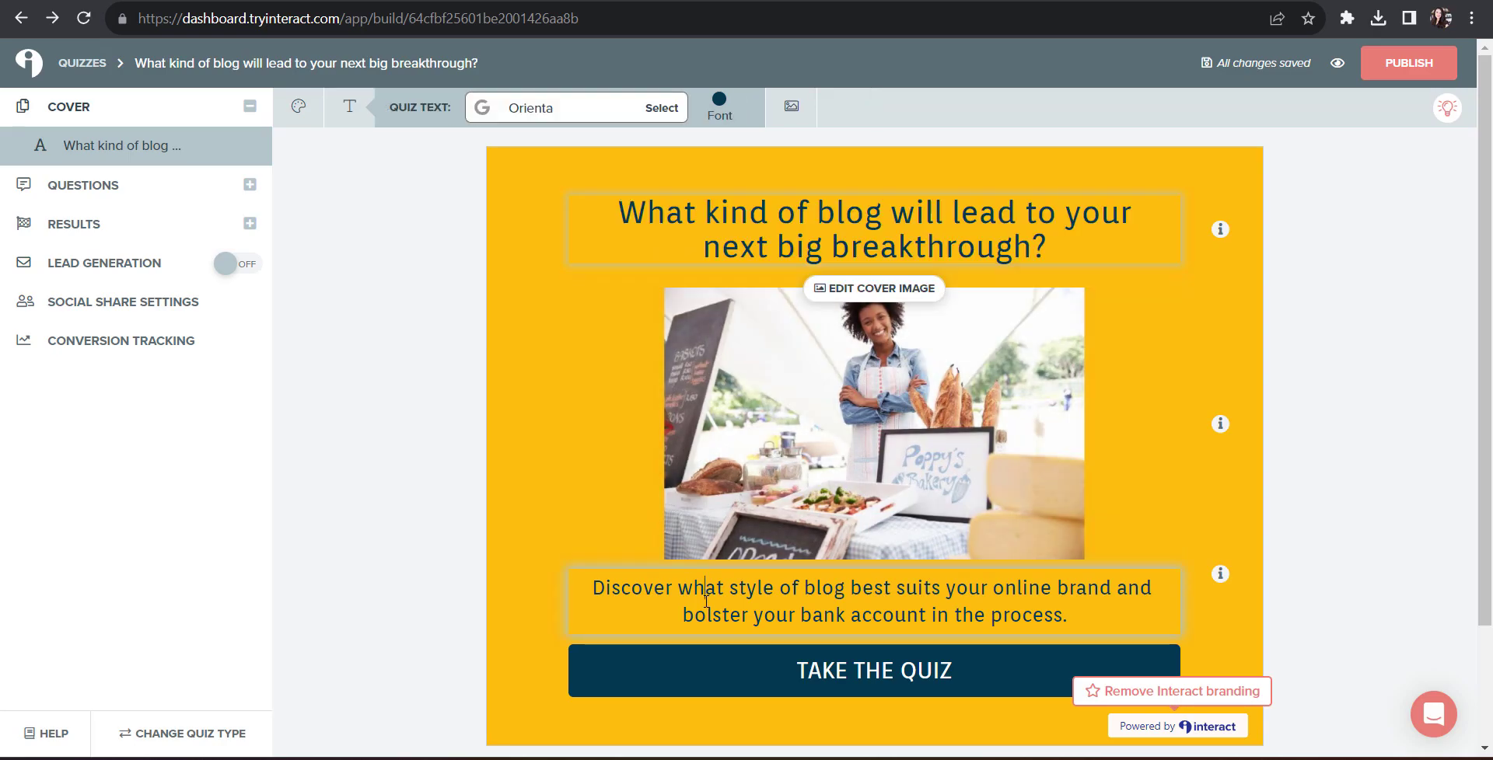
triple_click(706, 601)
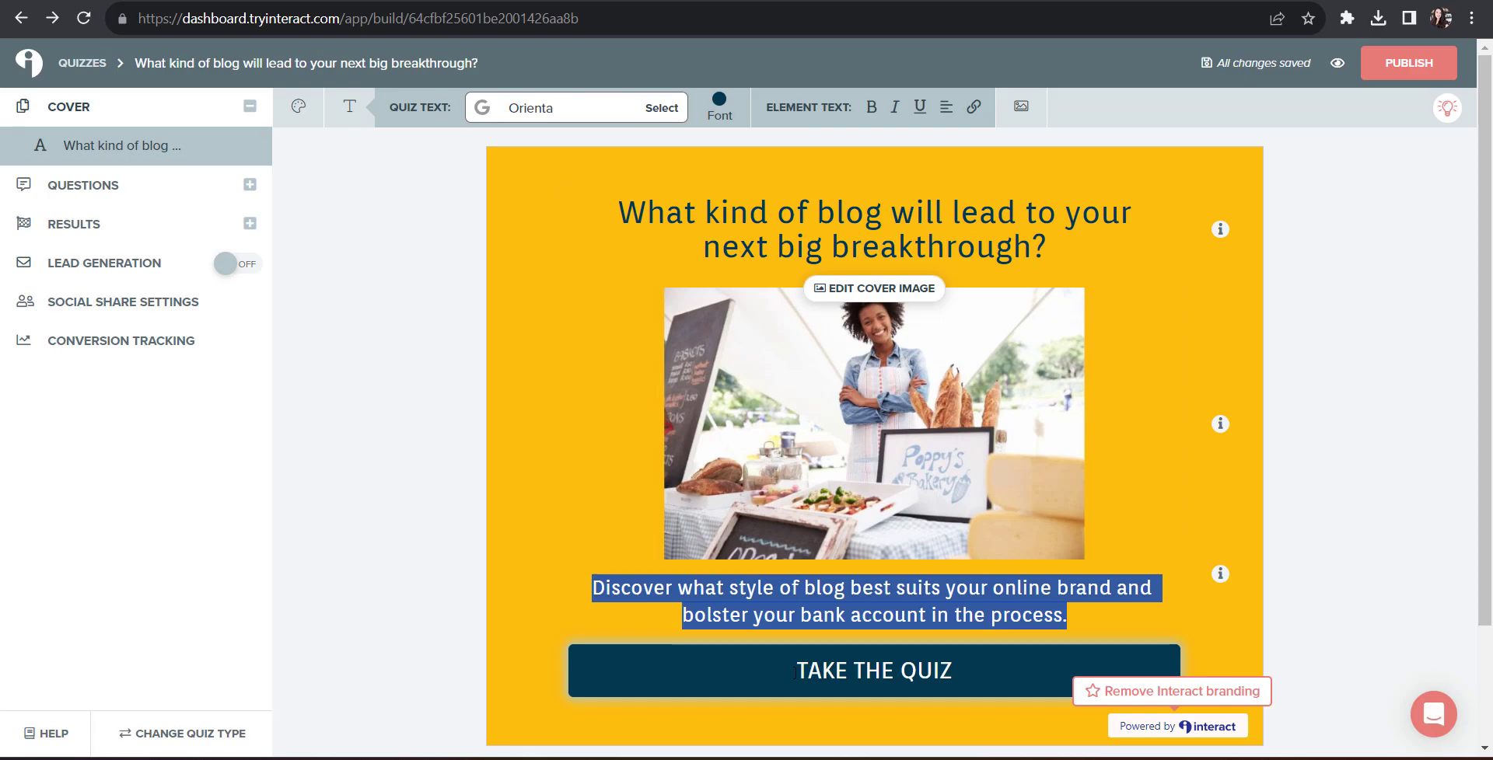
click(809, 670)
double_click(812, 671)
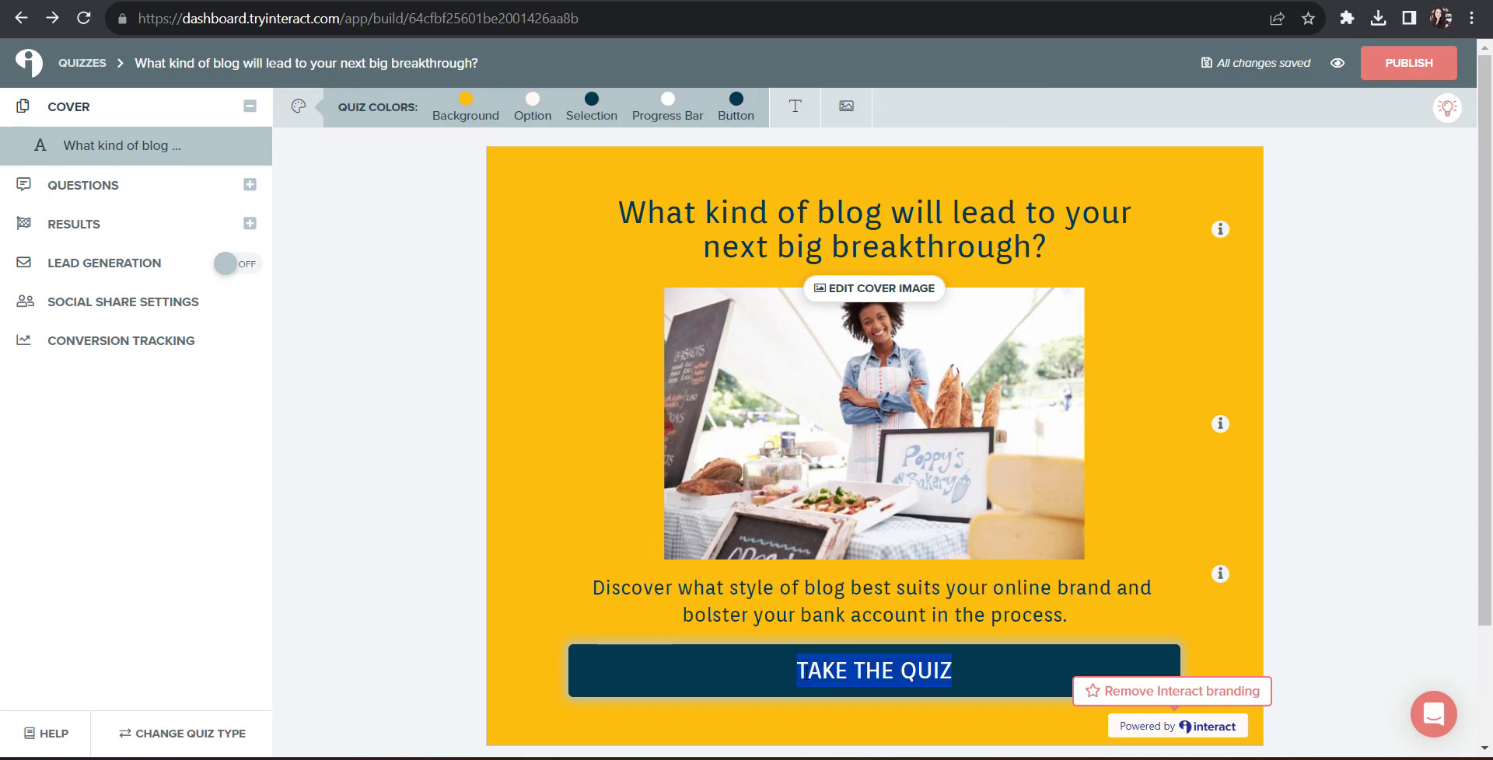
double_click(734, 249)
triple_click(753, 249)
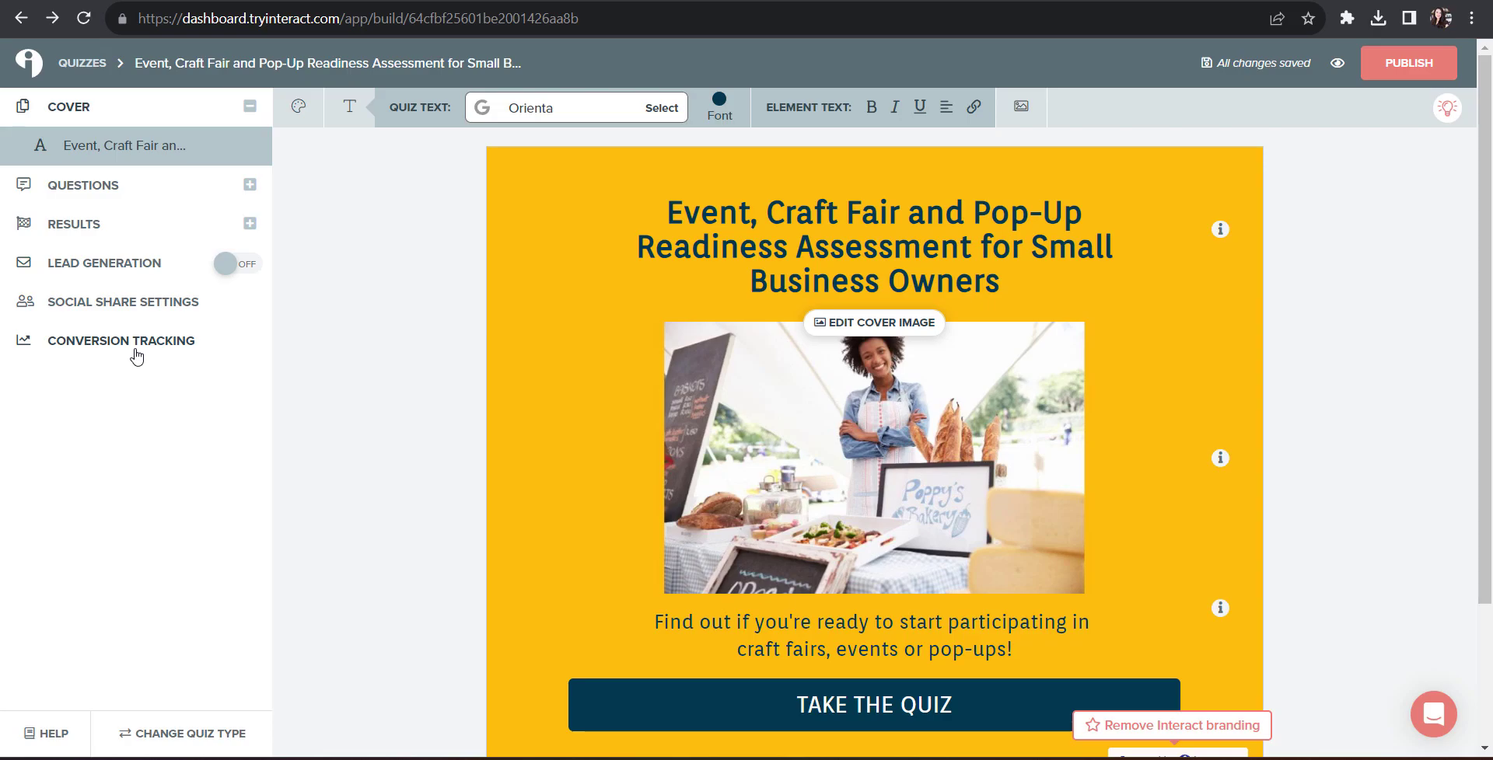
- Replace the first question with "Have you ever participated in an event, craft fair or pop-up to promote your small business or sell your products/services?"
click(81, 191)
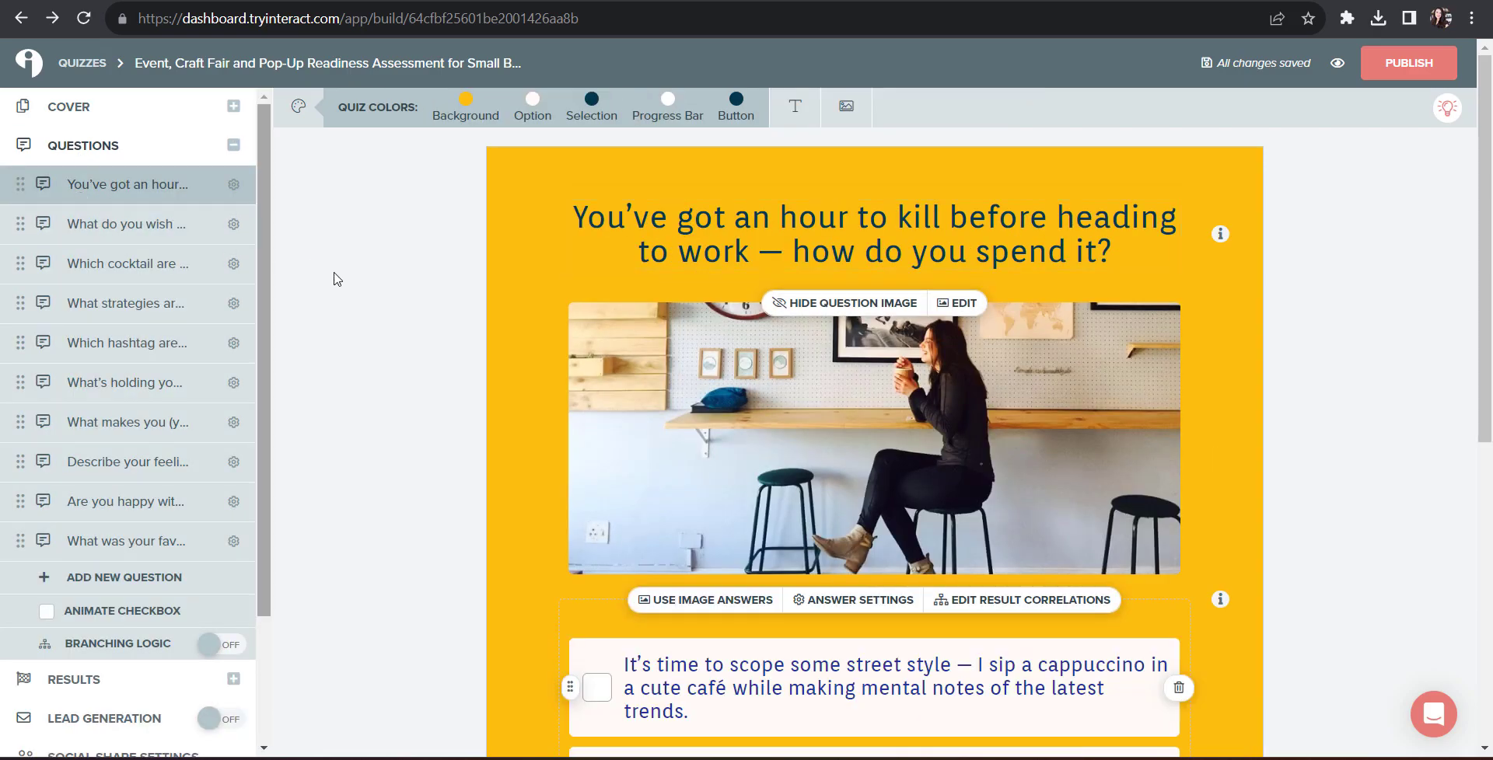
scroll(150, 482, down, 2)
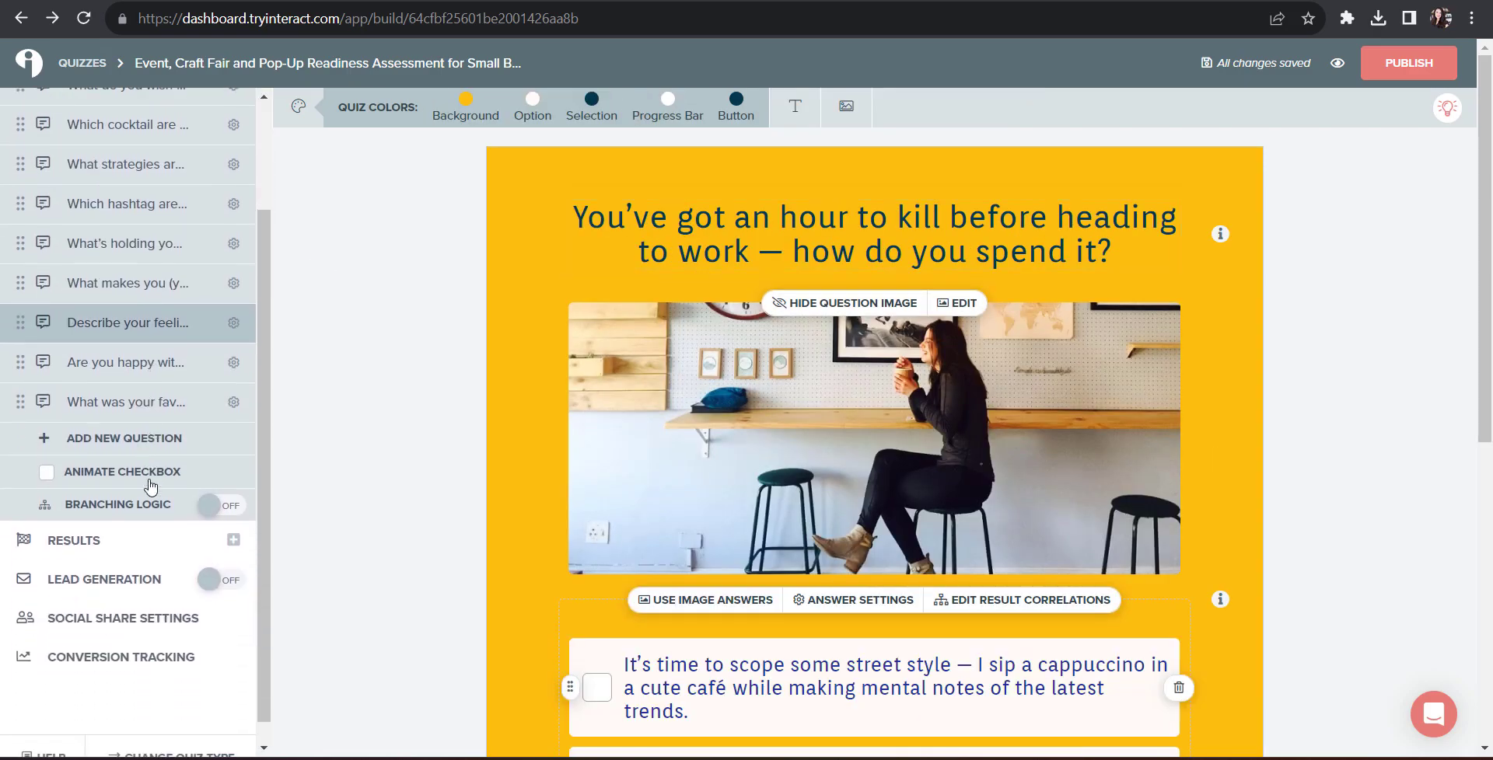
scroll(148, 485, up, 2)
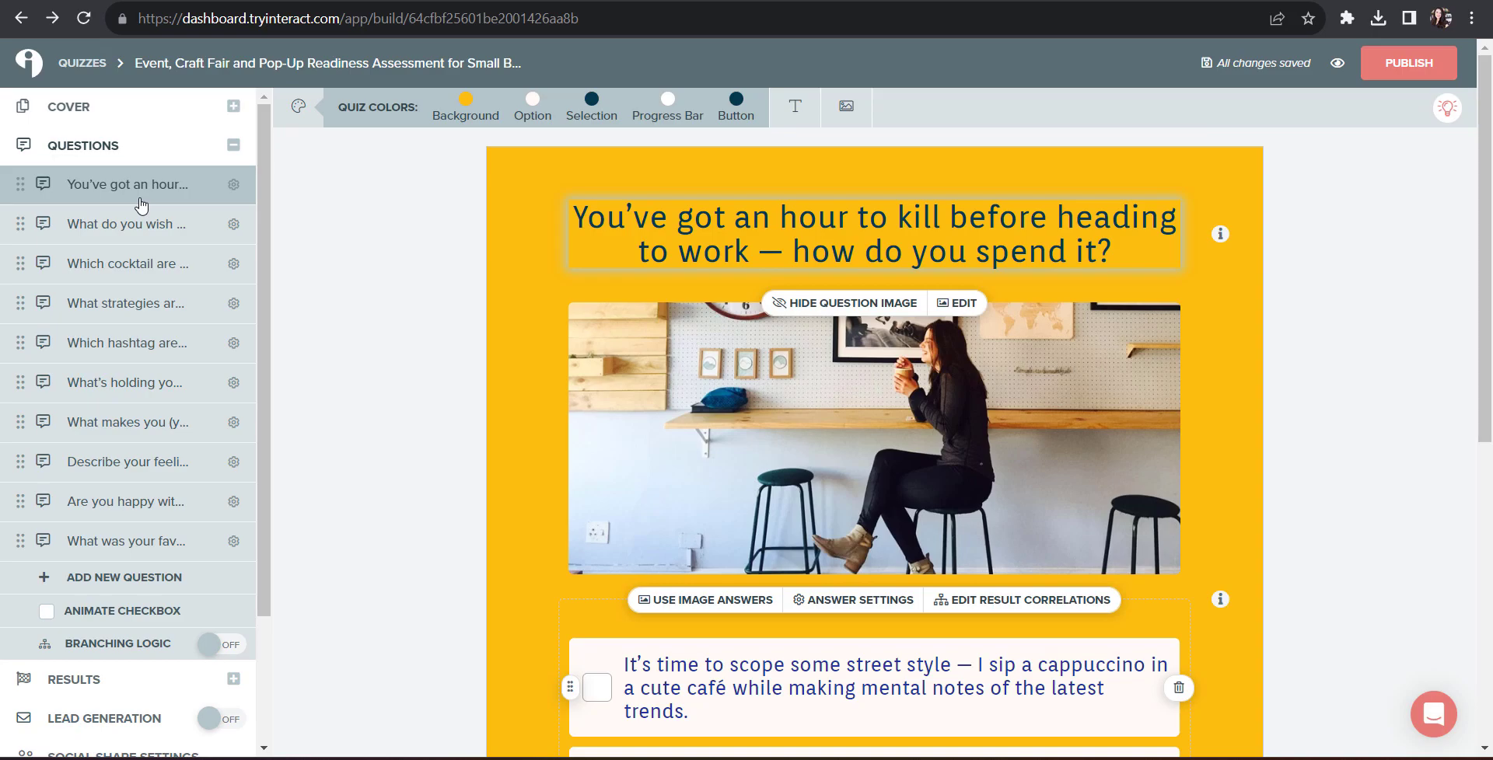
click(656, 259)
key(ctrl+a)
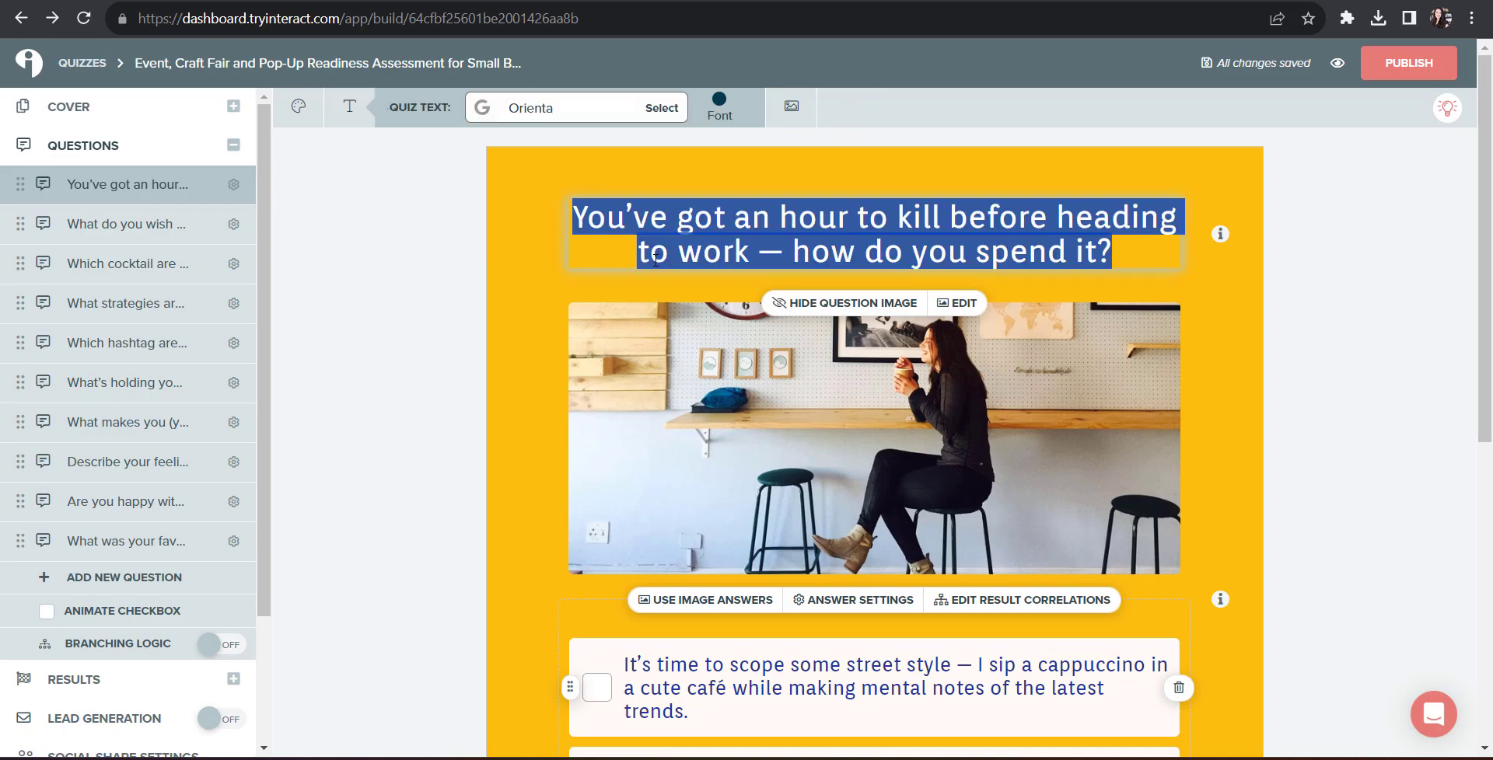
text(Have you ever participated in an event, craft fair or pop-up to promote your small business or sell your products/services?)
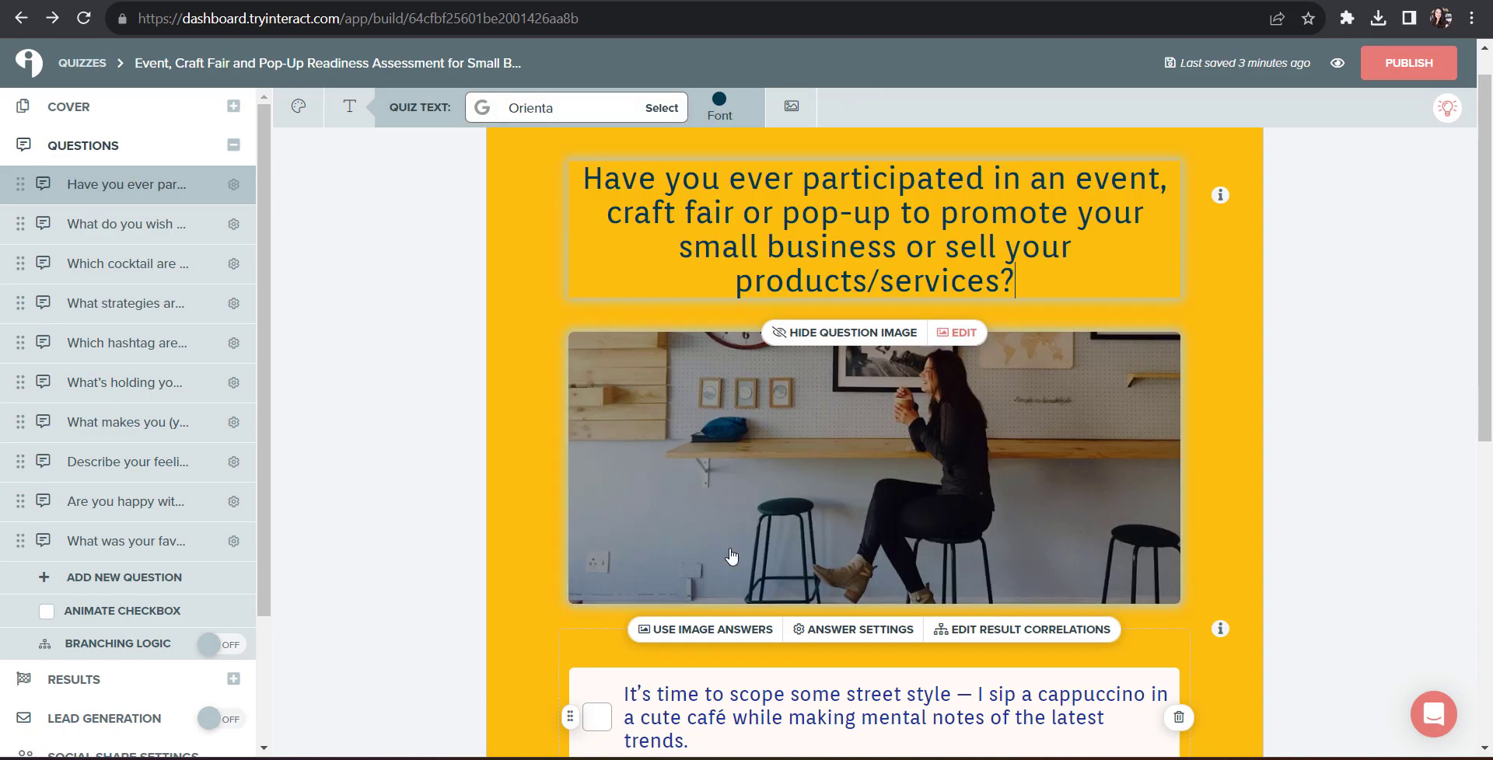
- Look over the first question's image and its template answer options
scroll(767, 487, down, 1)
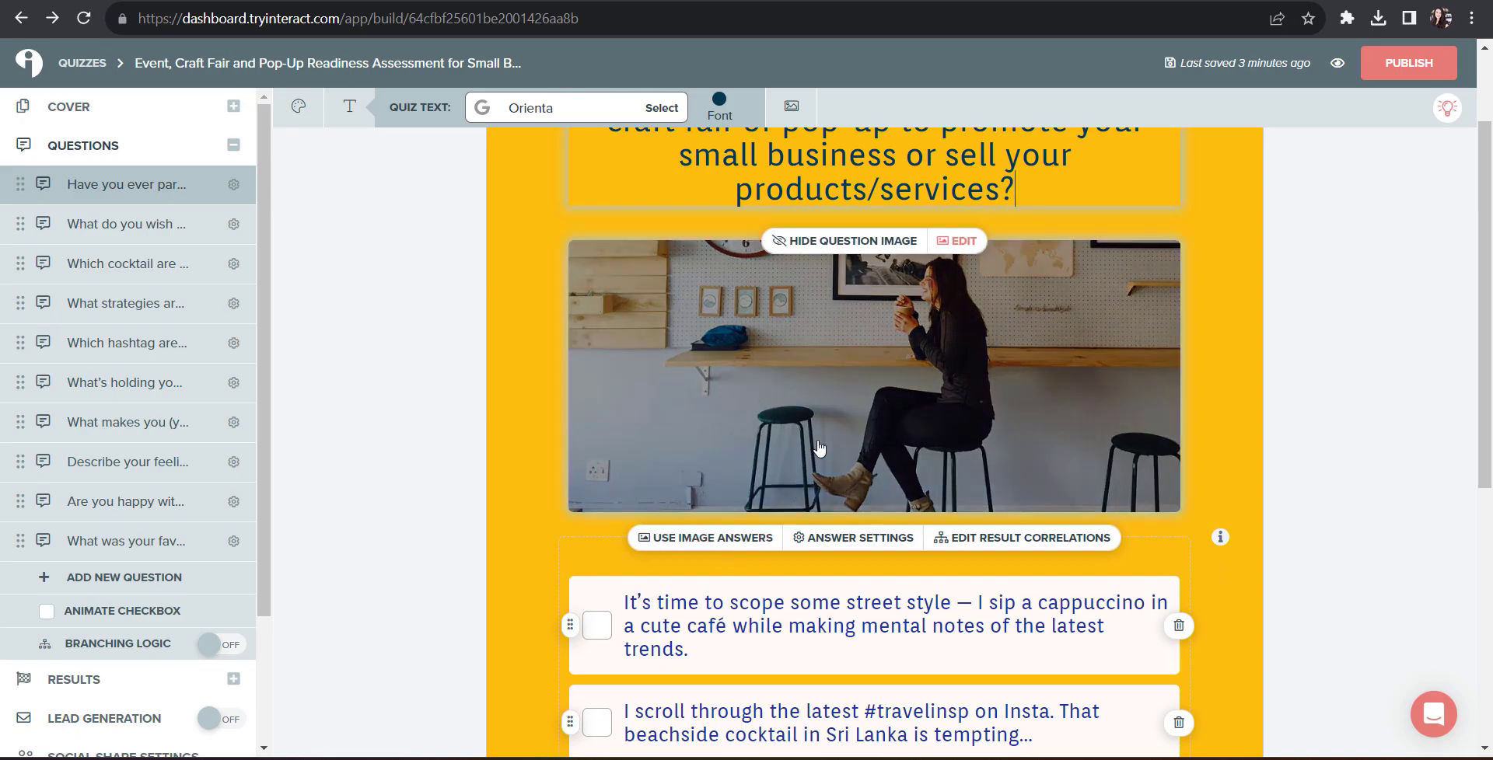
scroll(783, 376, down, 1)
scroll(783, 376, down, 3)
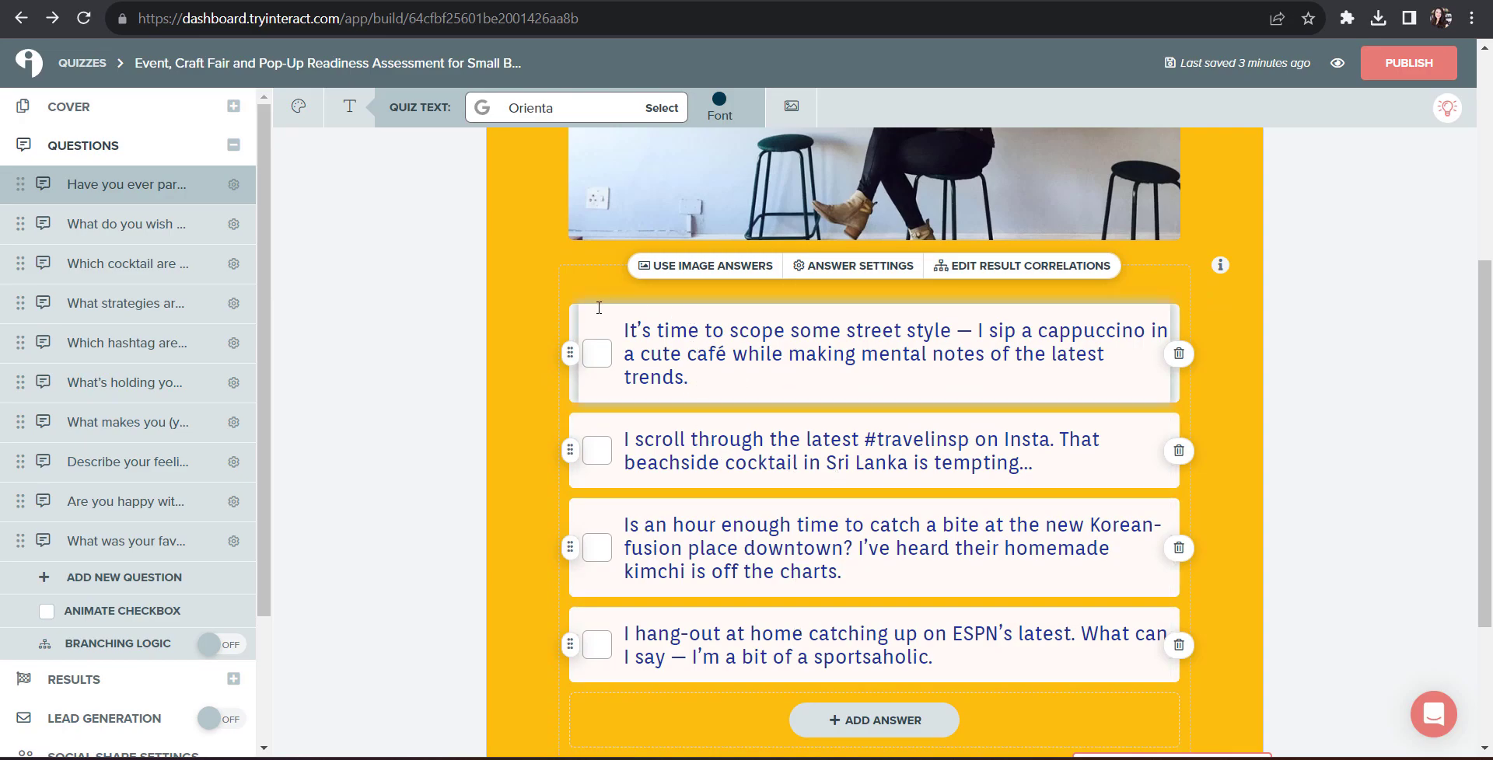
click(690, 378)
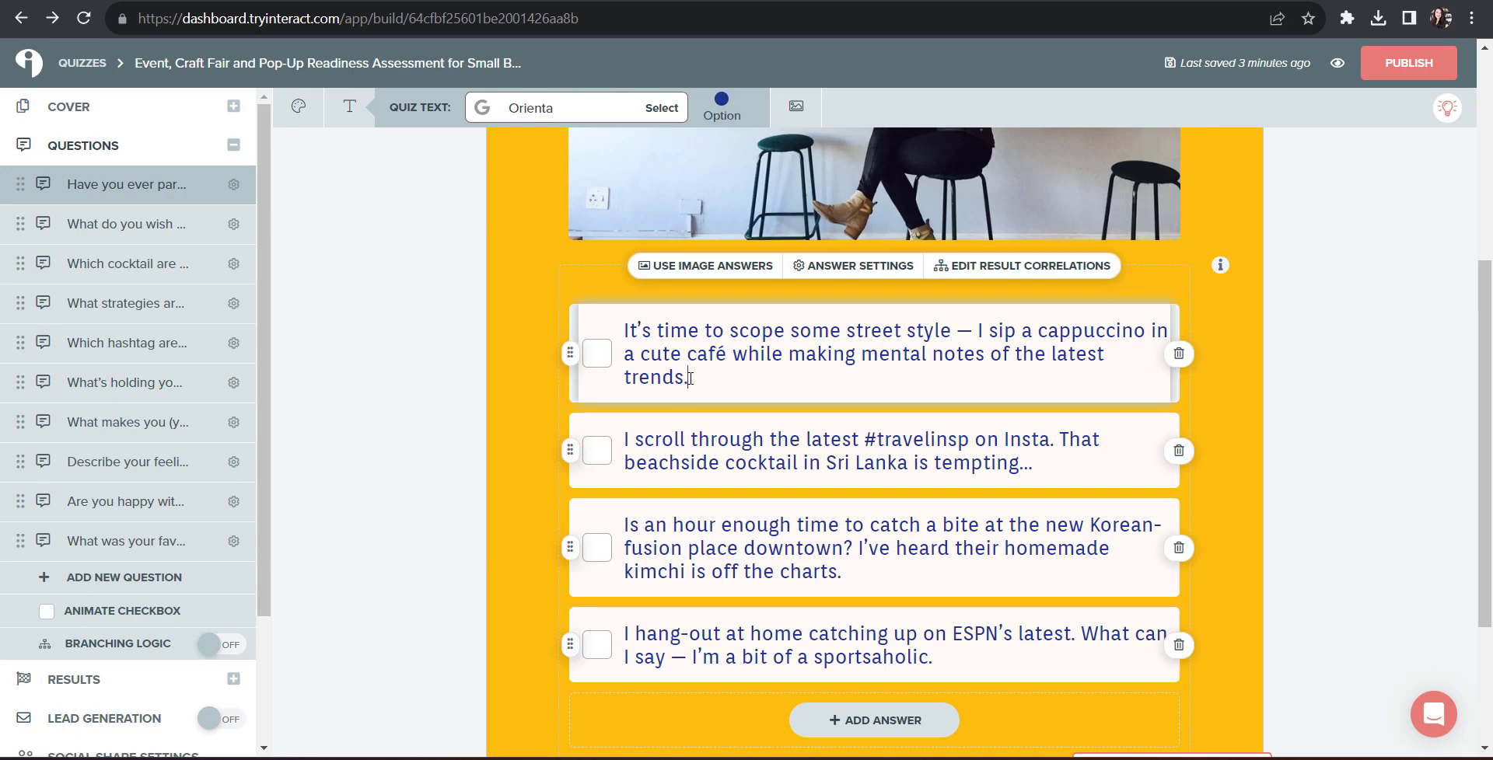
drag(690, 379, 635, 336)
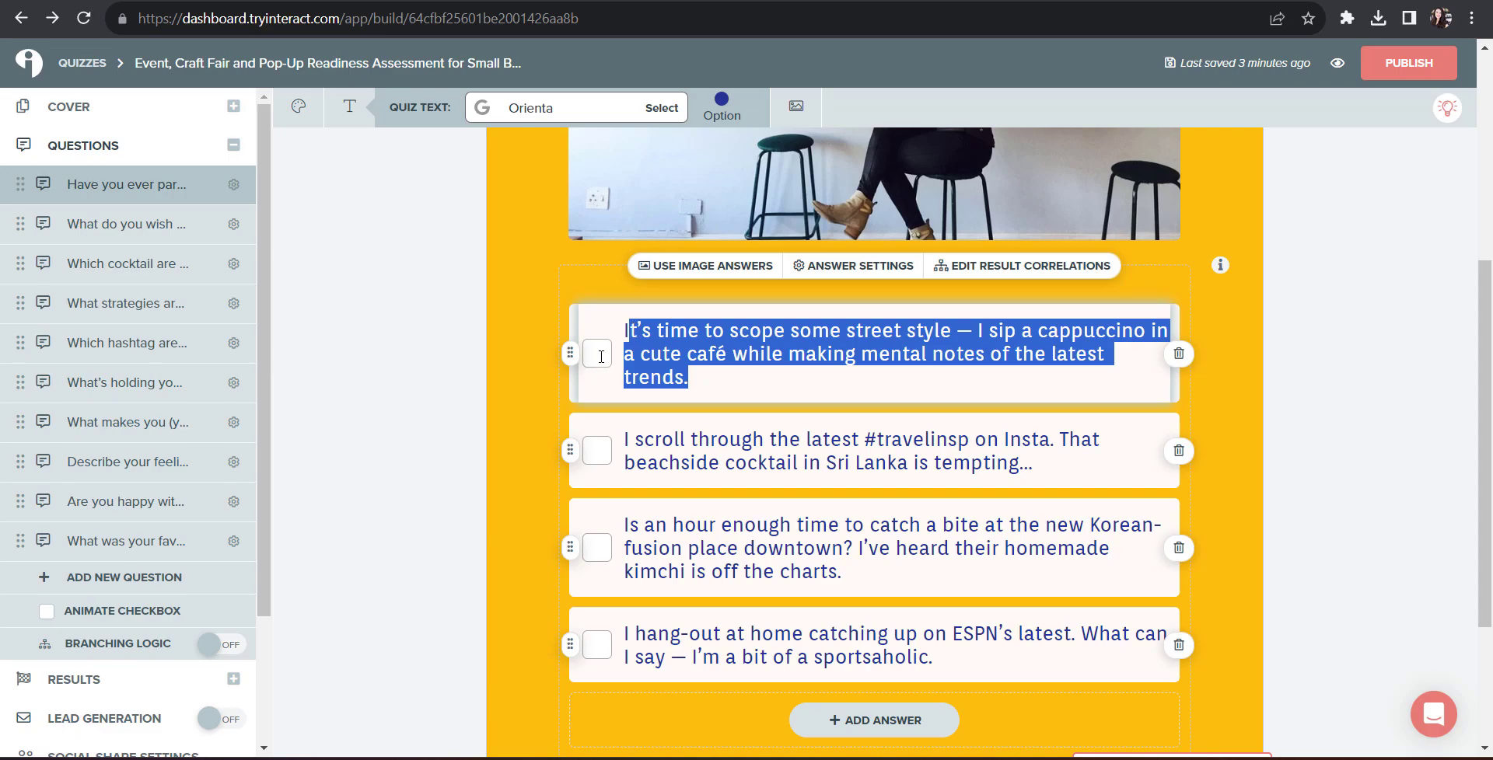
click(533, 361)
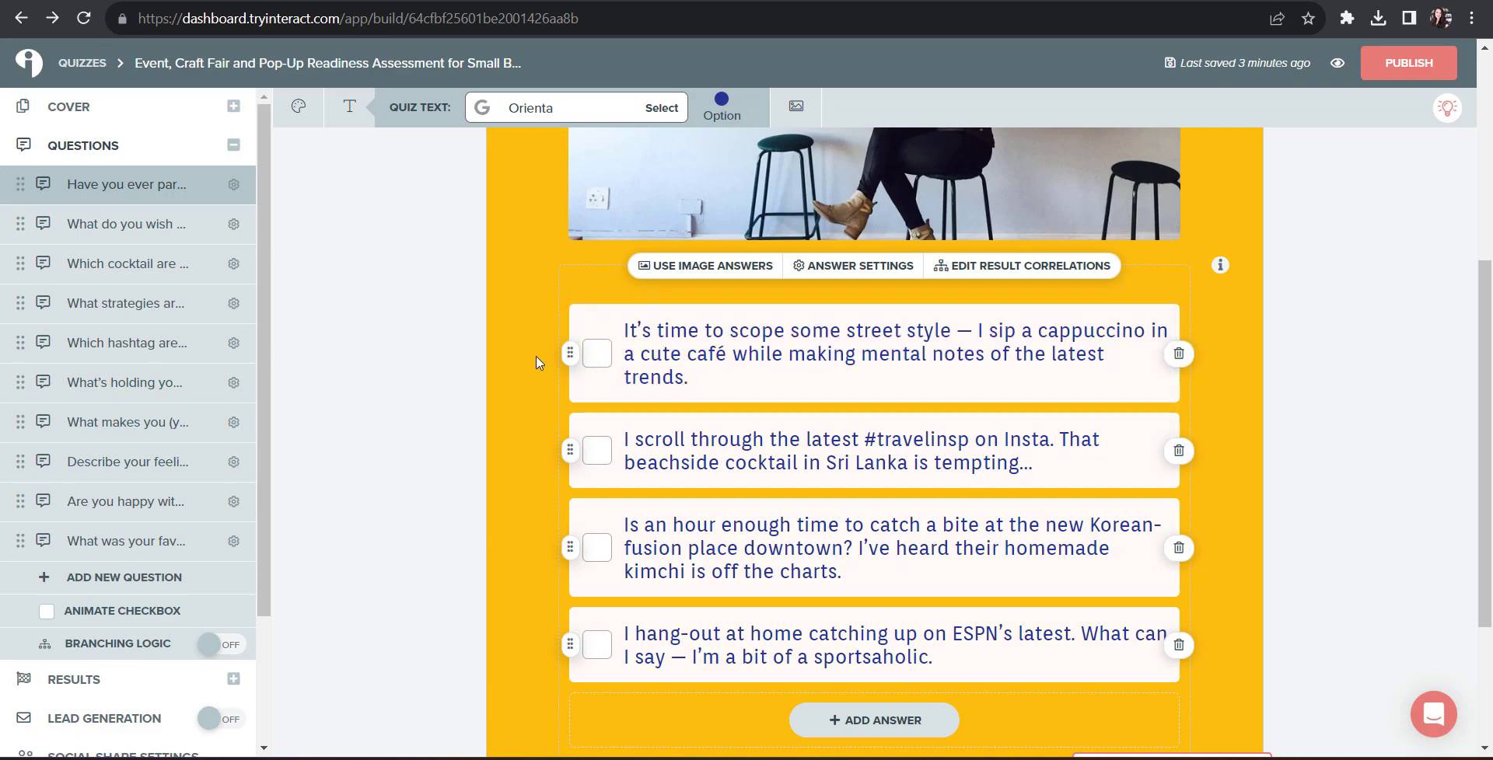
- Try image answers on the first question, return to text answers, and look at its answer settings and result correlations
click(684, 269)
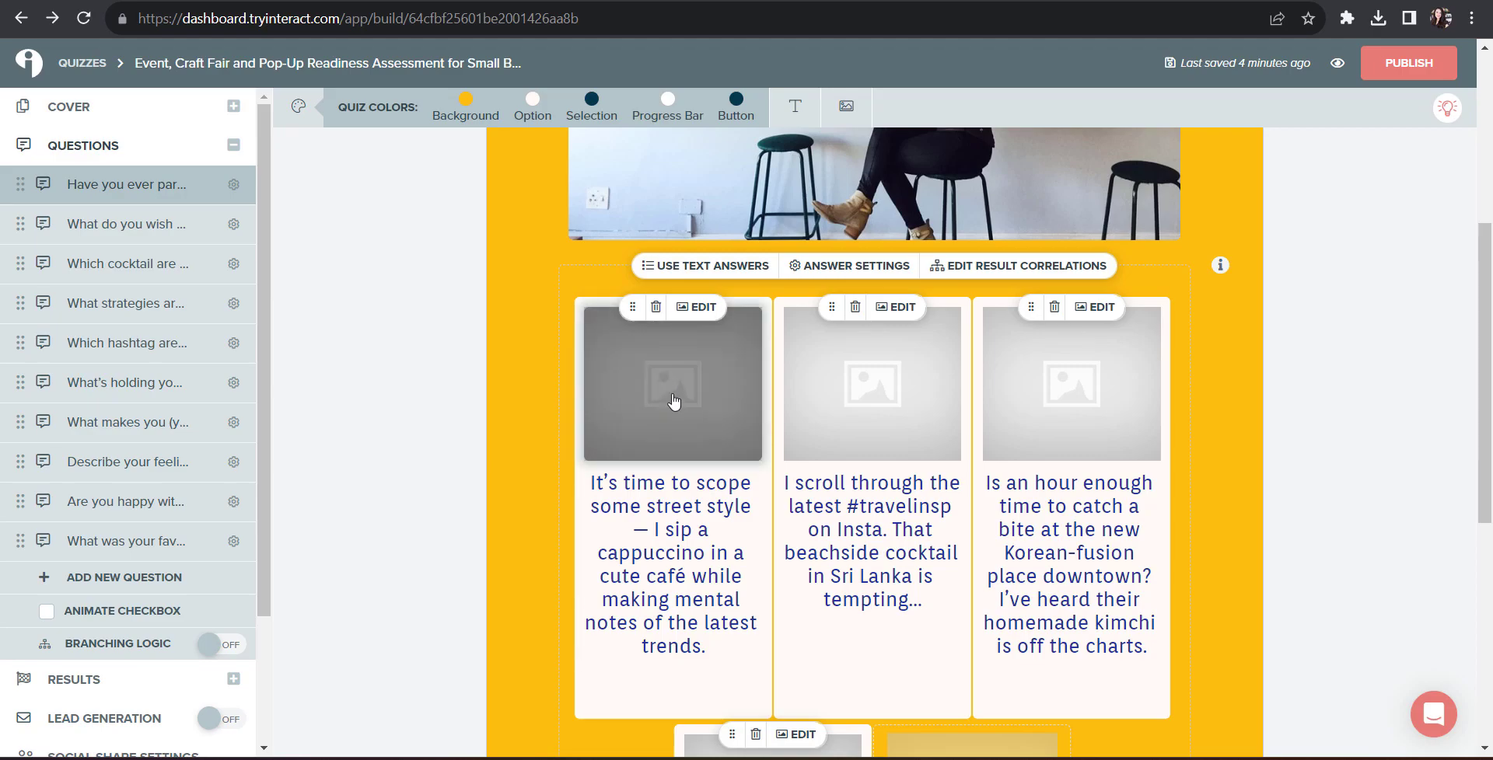
click(697, 266)
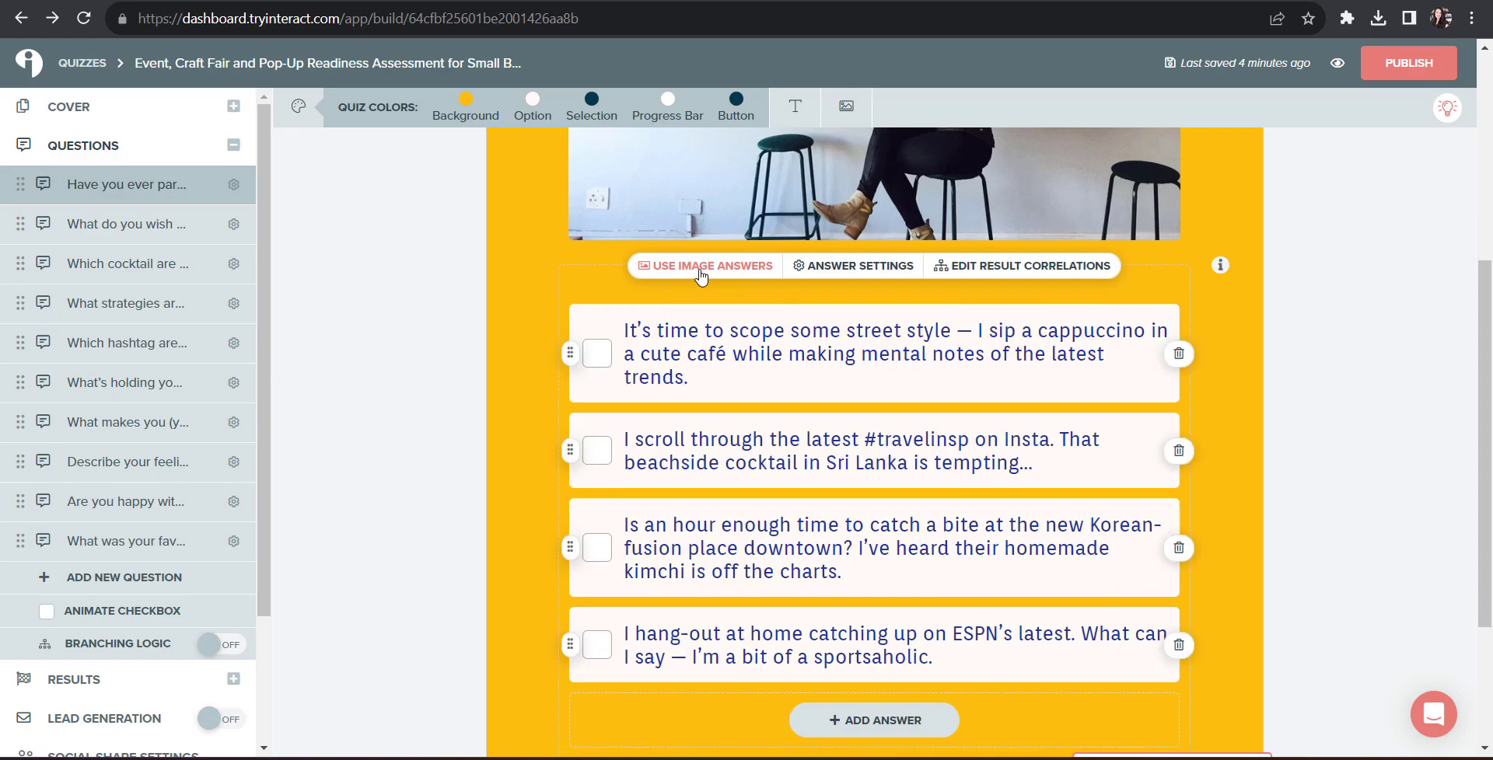
click(839, 268)
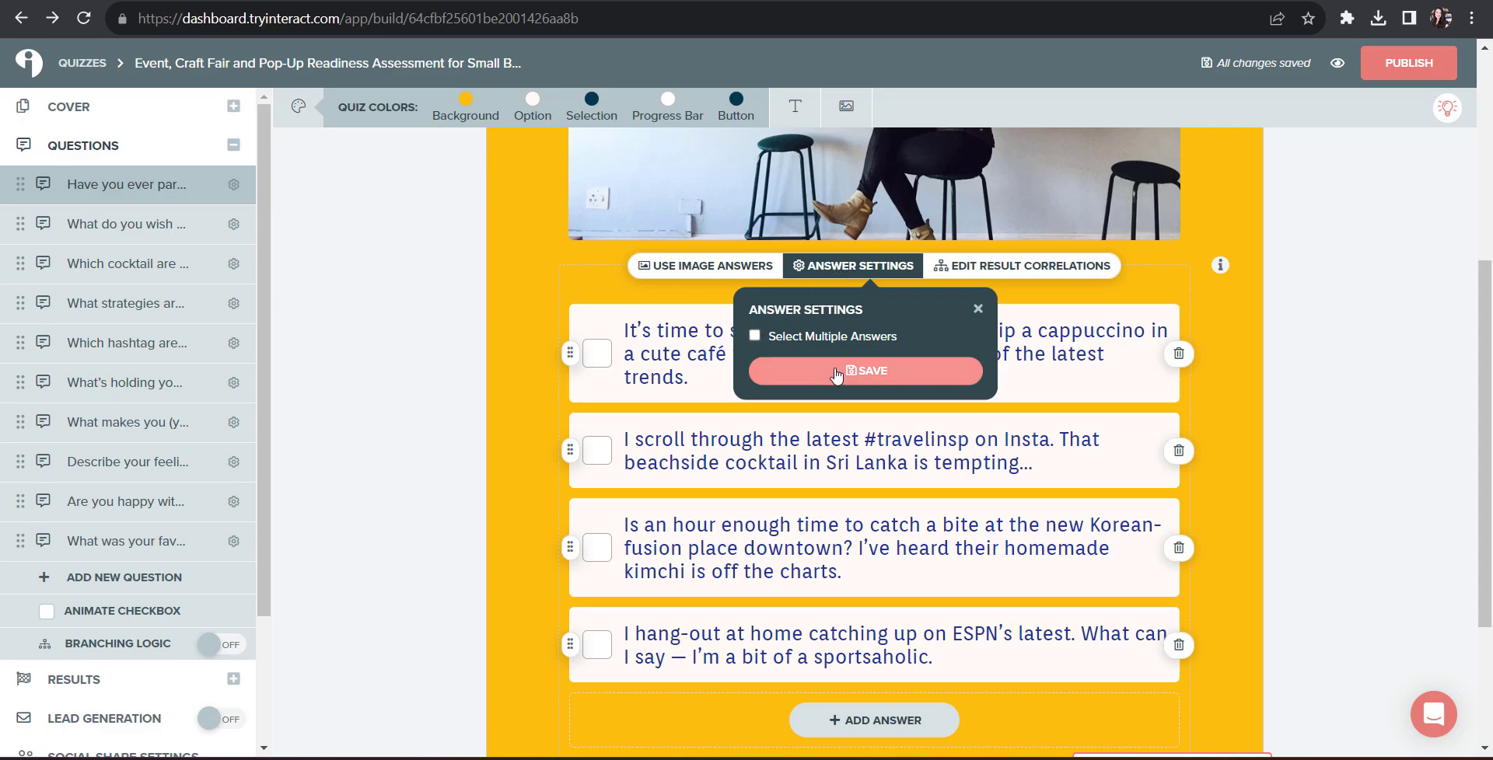
click(1022, 268)
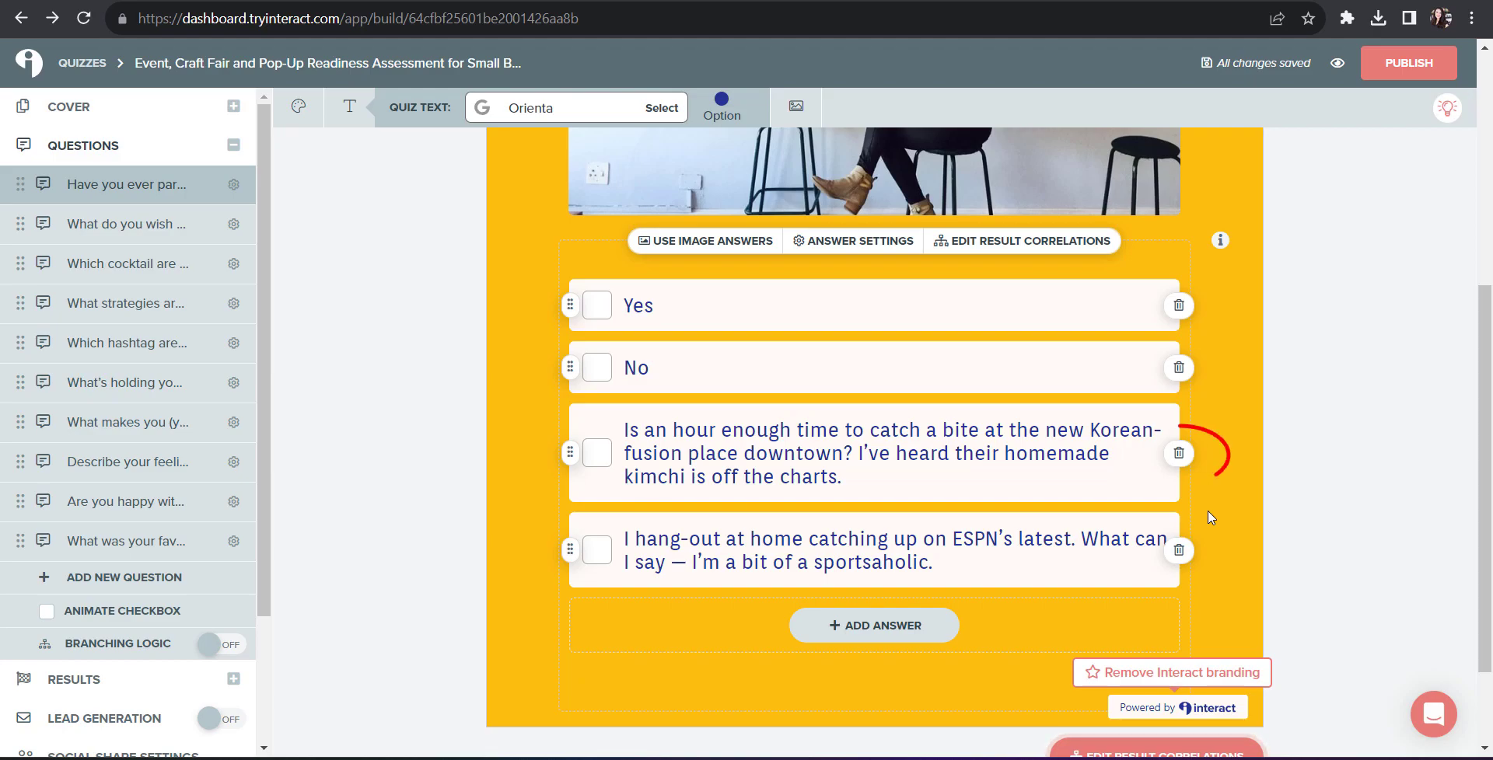
- Set the first question's answers to "Yes" and "No" and delete the two remaining template answers
click(1181, 454)
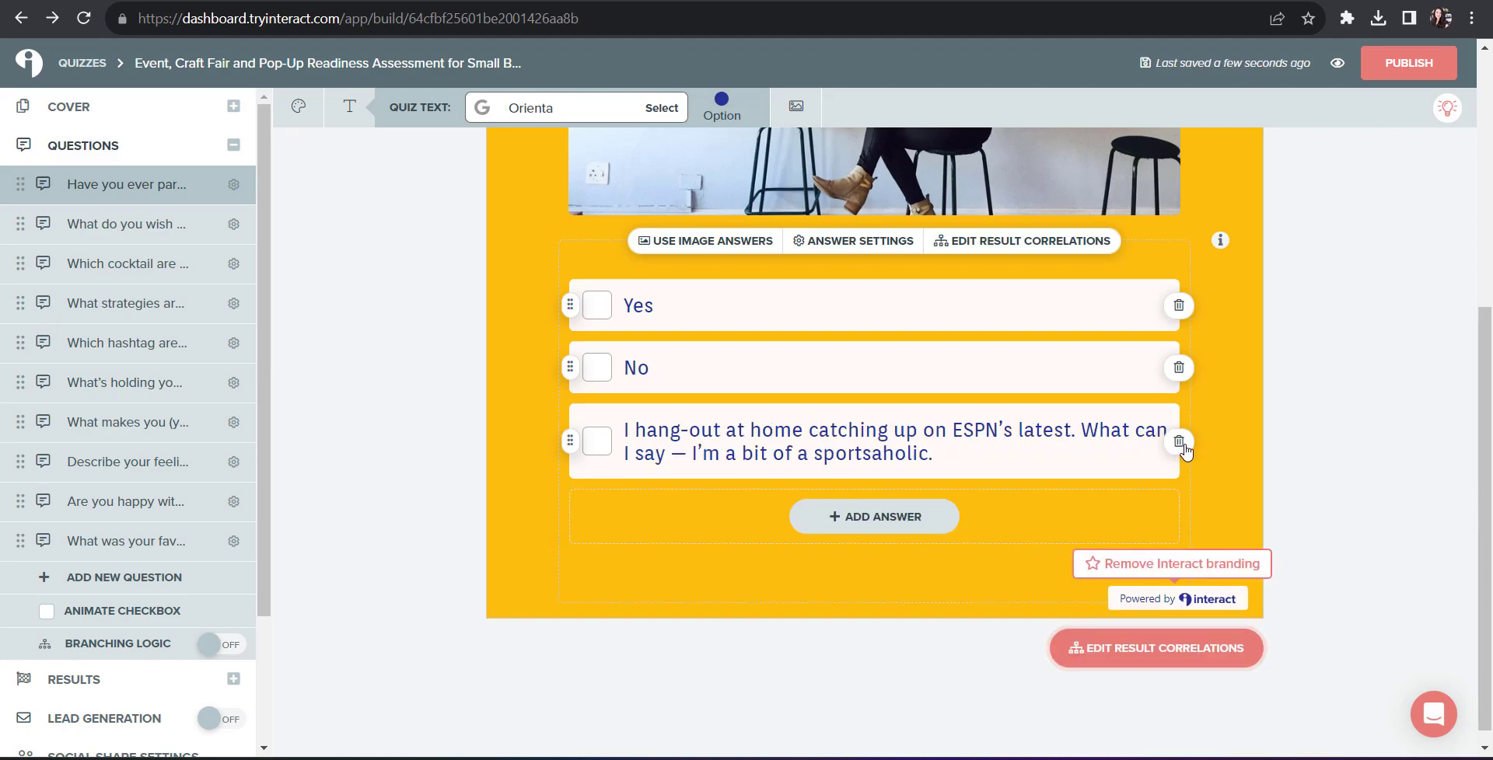
click(1185, 451)
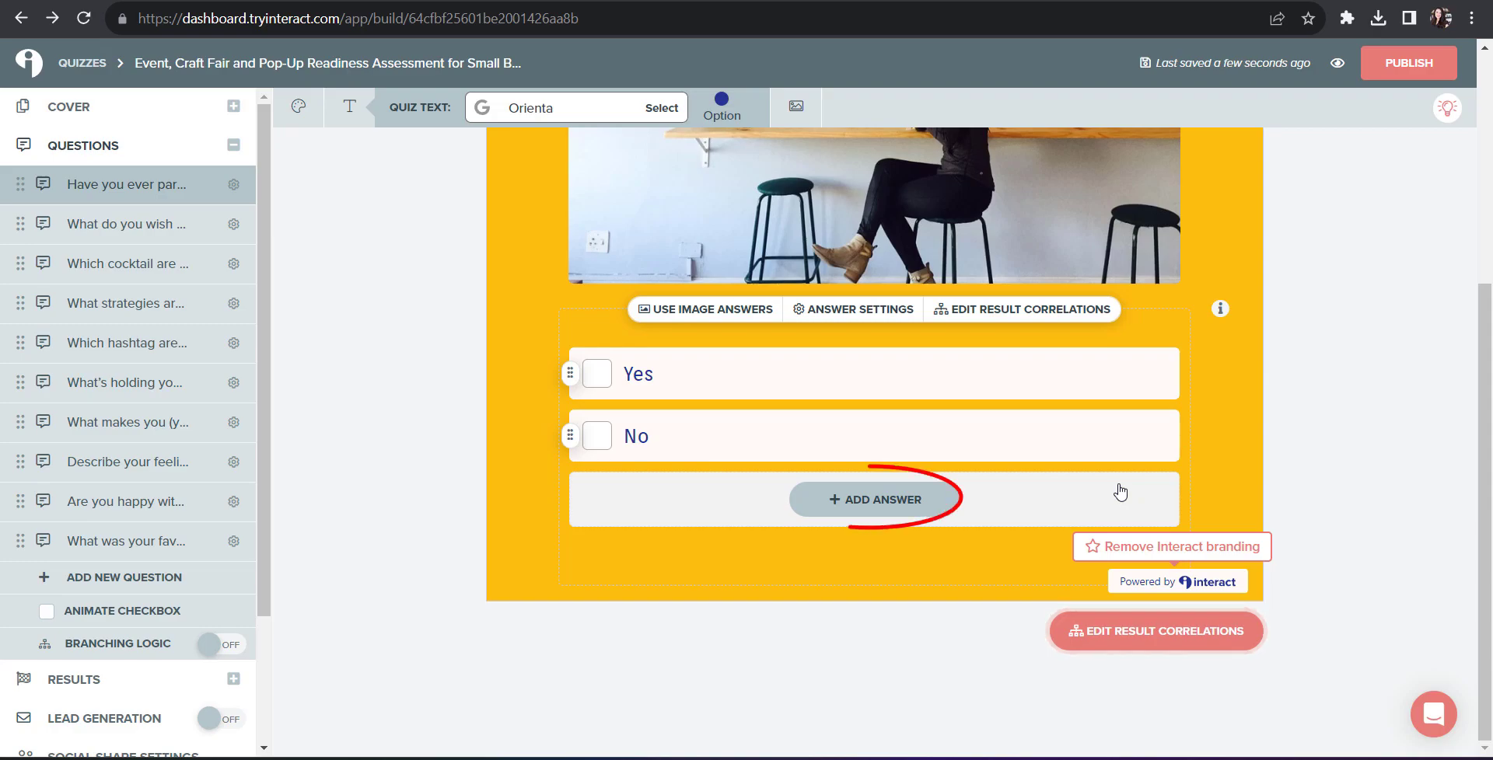
- Add a blank third answer to the first question and delete it again
click(869, 501)
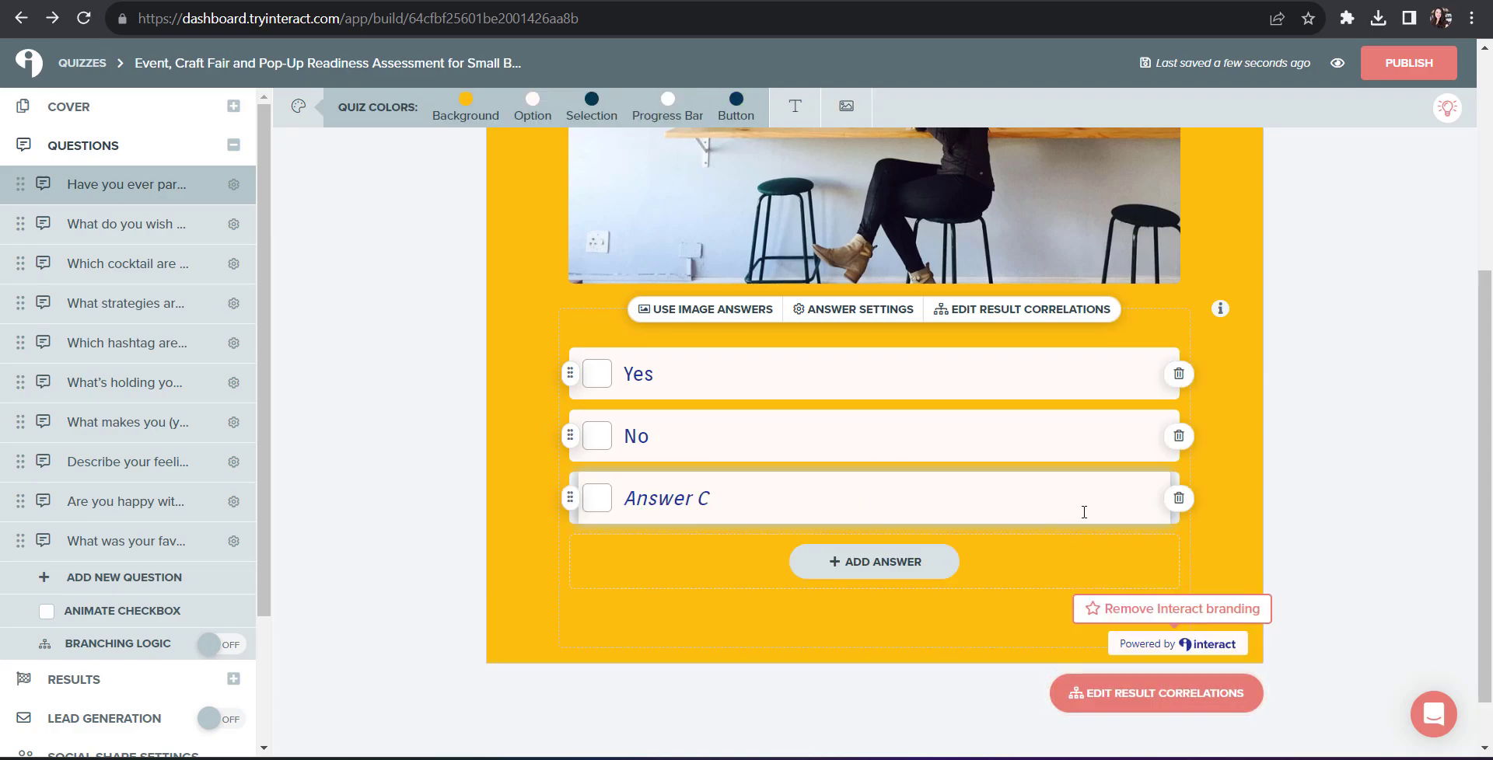
click(1178, 499)
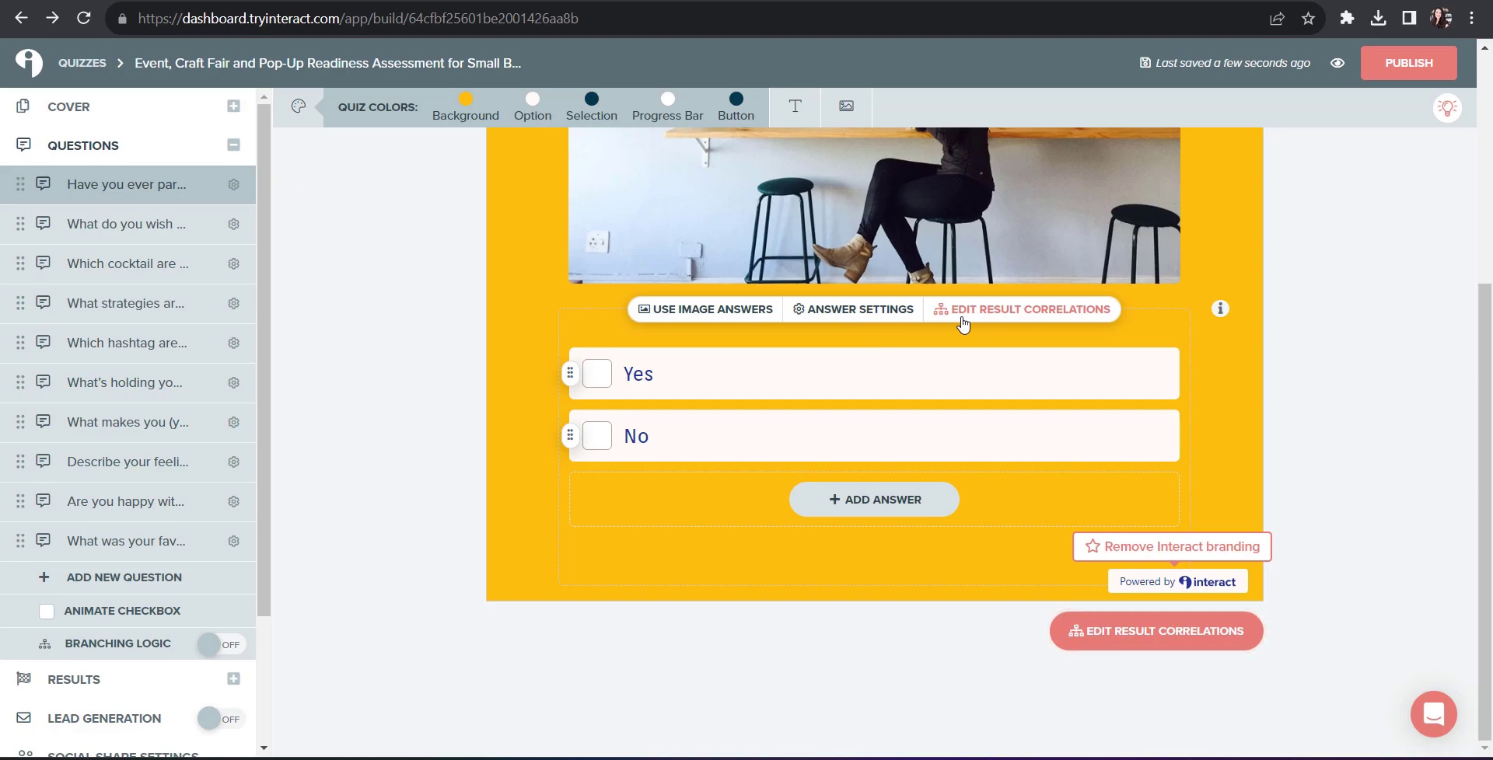
- Look through each of the quiz's template result pages and return to the first one
scroll(962, 323, up, 1)
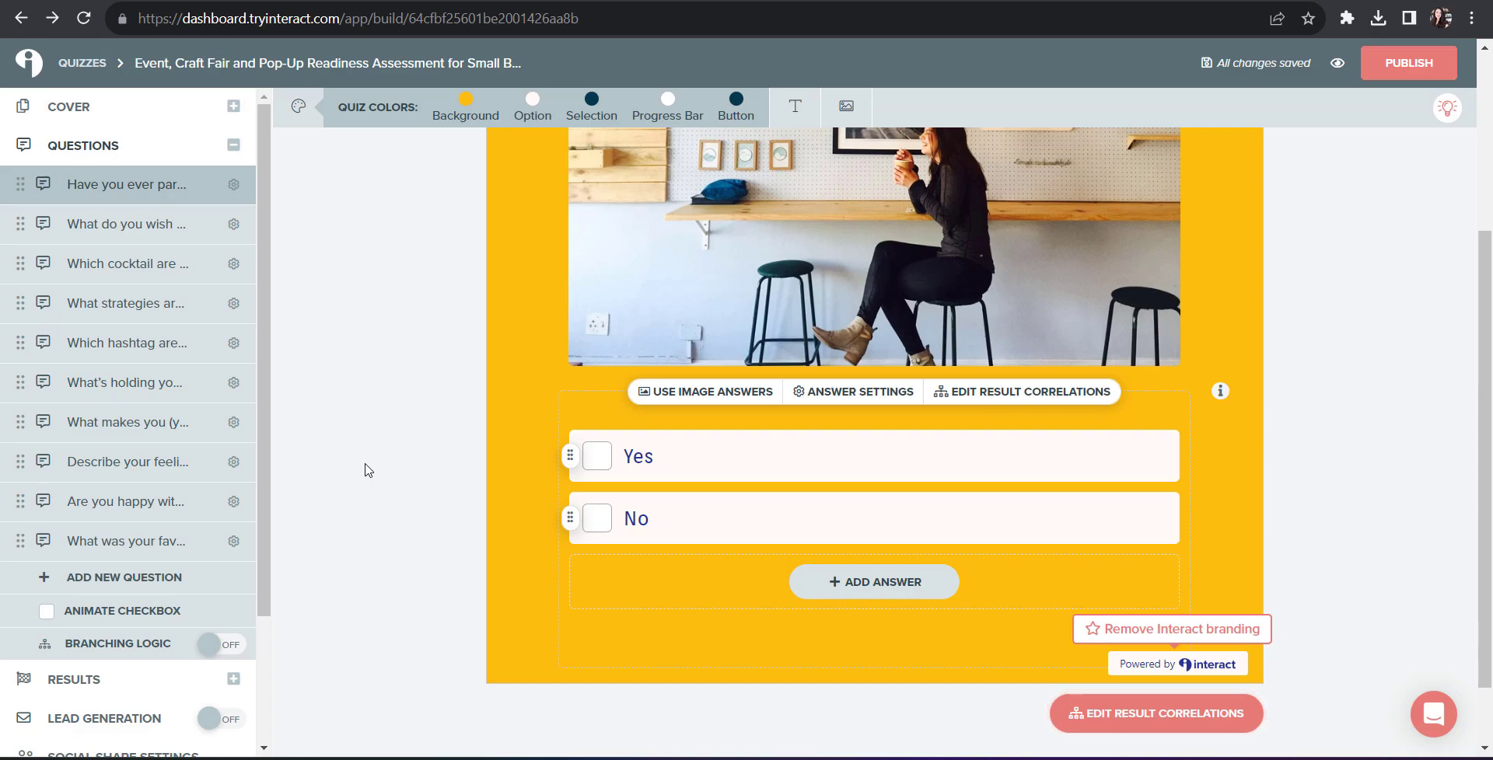
click(113, 686)
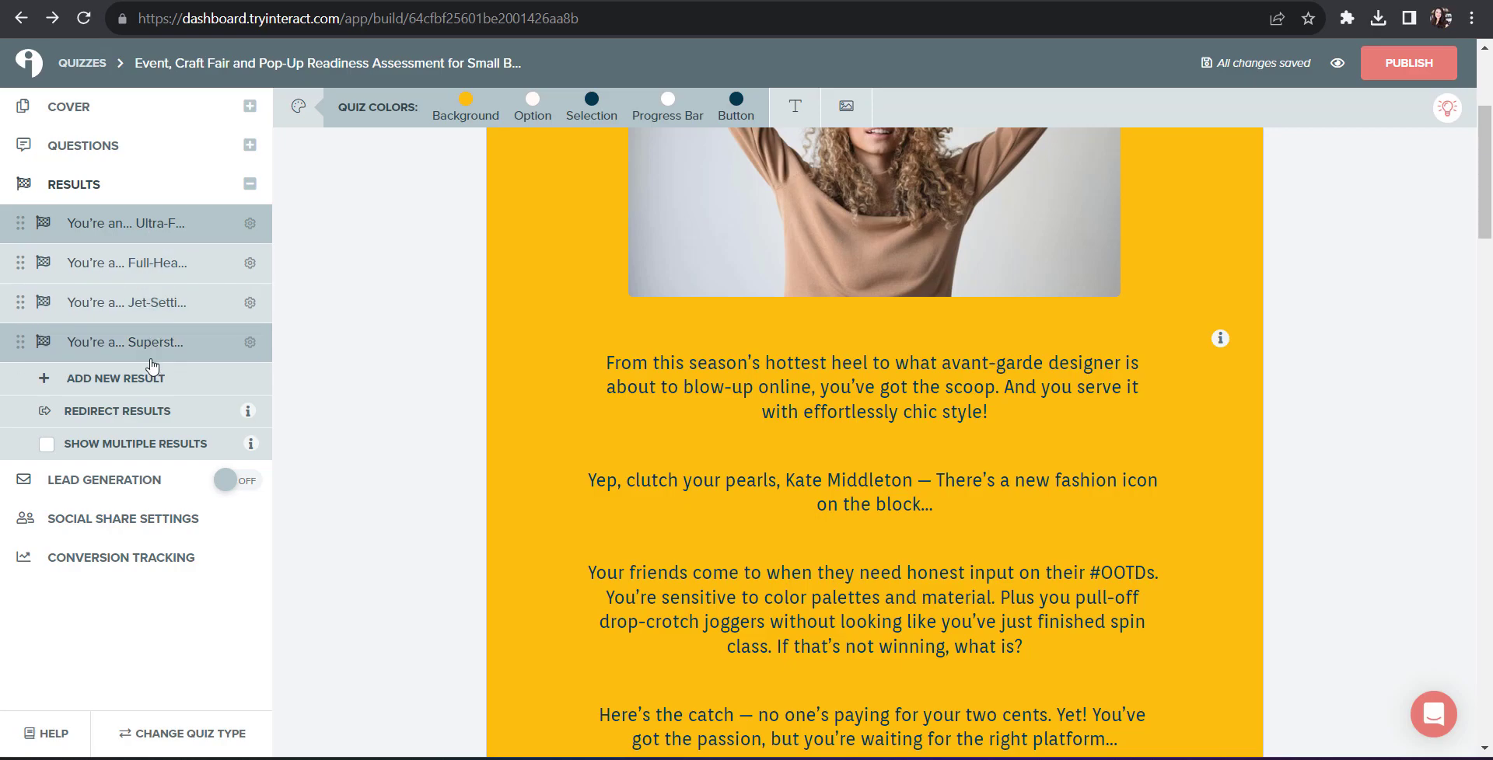
click(176, 272)
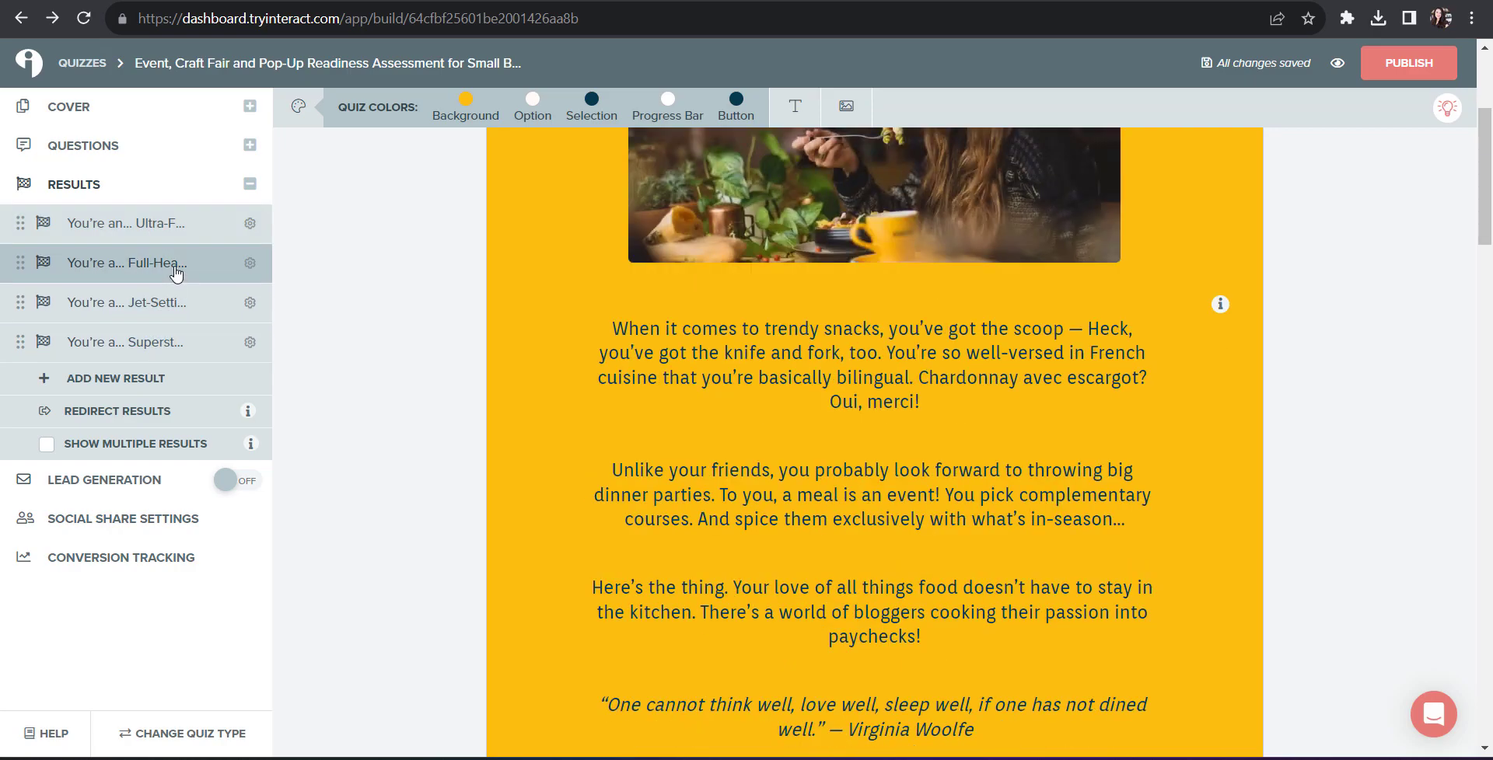
click(166, 303)
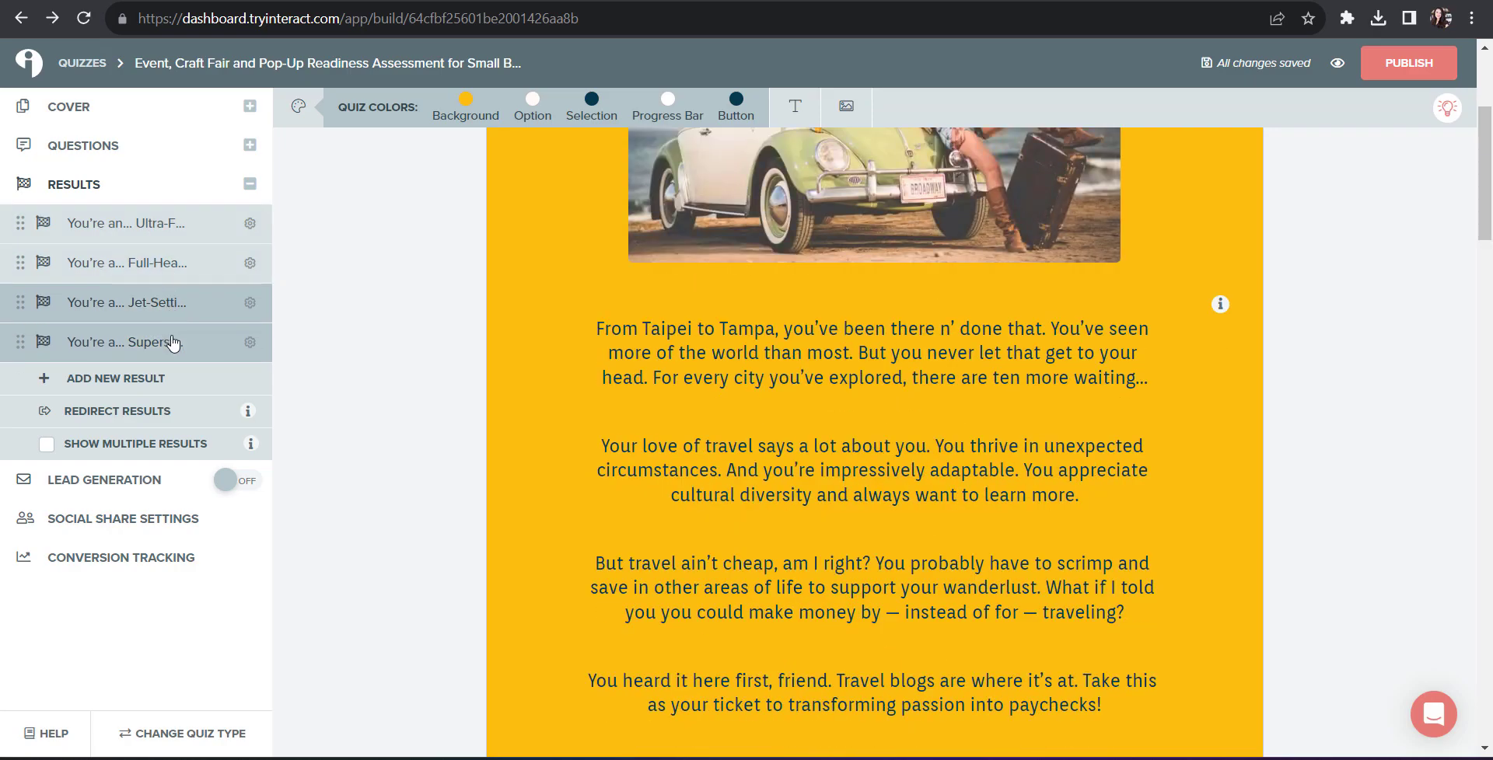
click(172, 343)
click(158, 225)
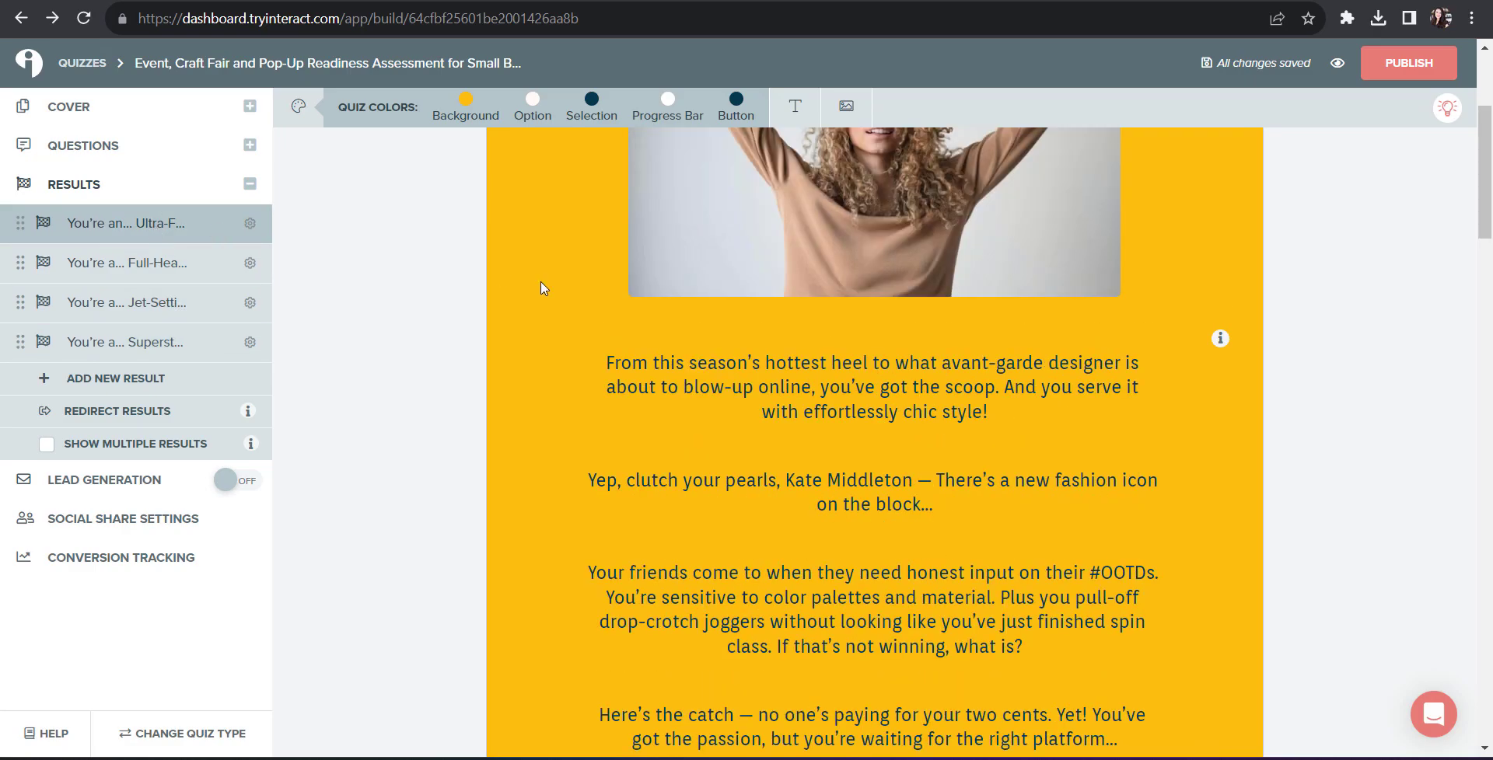
- Read through the "Ultra-Fab Fashion Blogger" result page down to its coach introduction, then check the first question and return to the results
scroll(544, 284, up, 3)
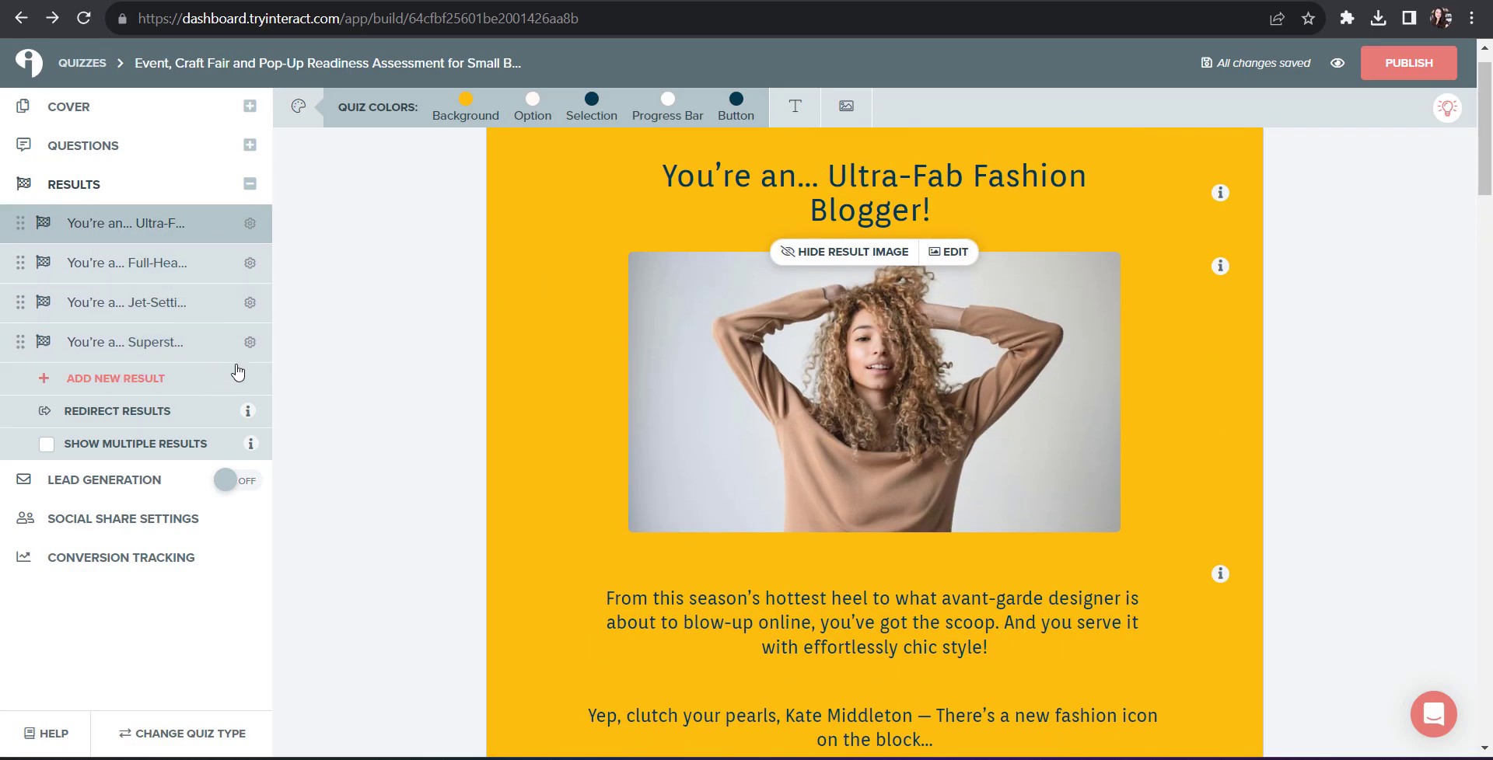
scroll(431, 383, up, 1)
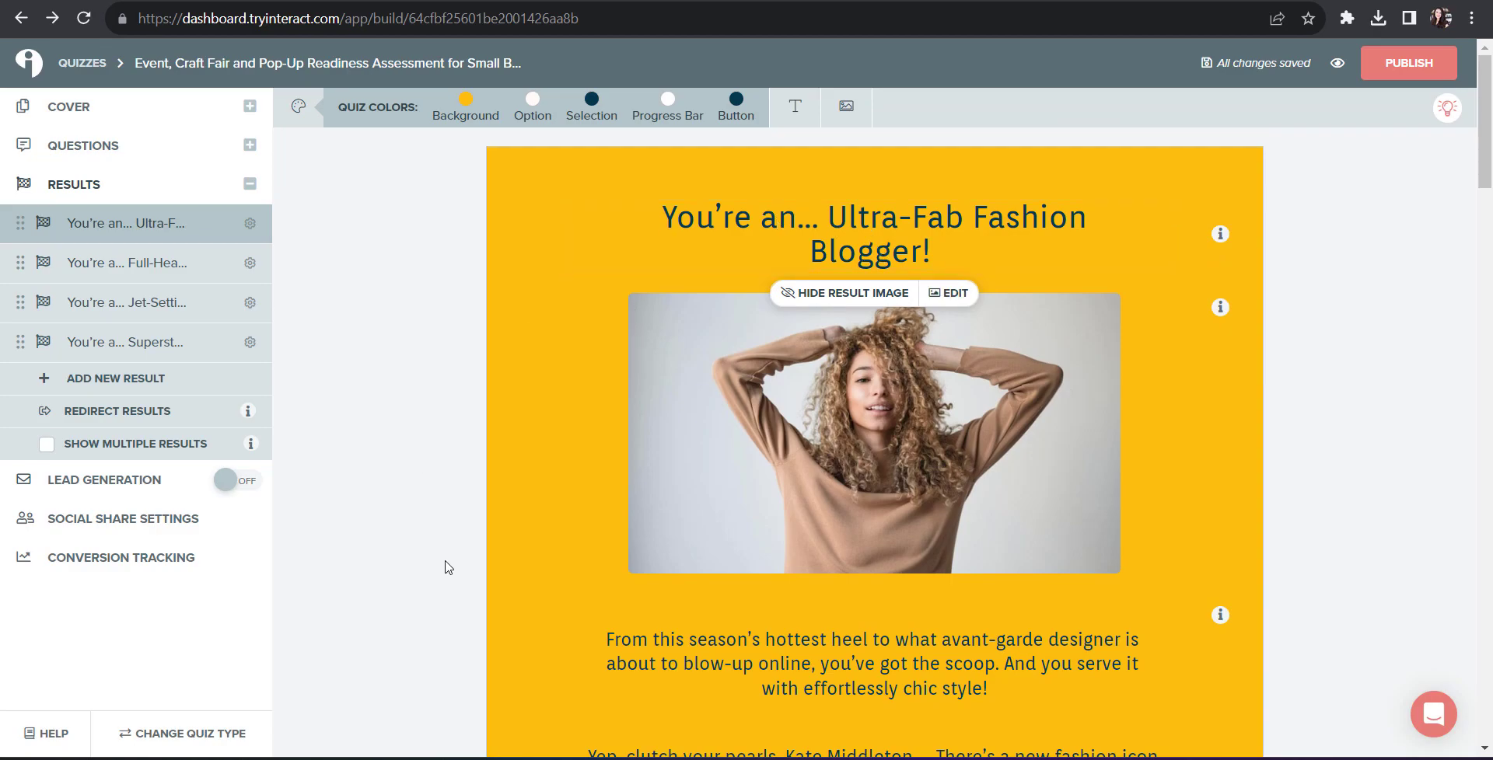
scroll(943, 587, down, 2)
scroll(943, 588, down, 4)
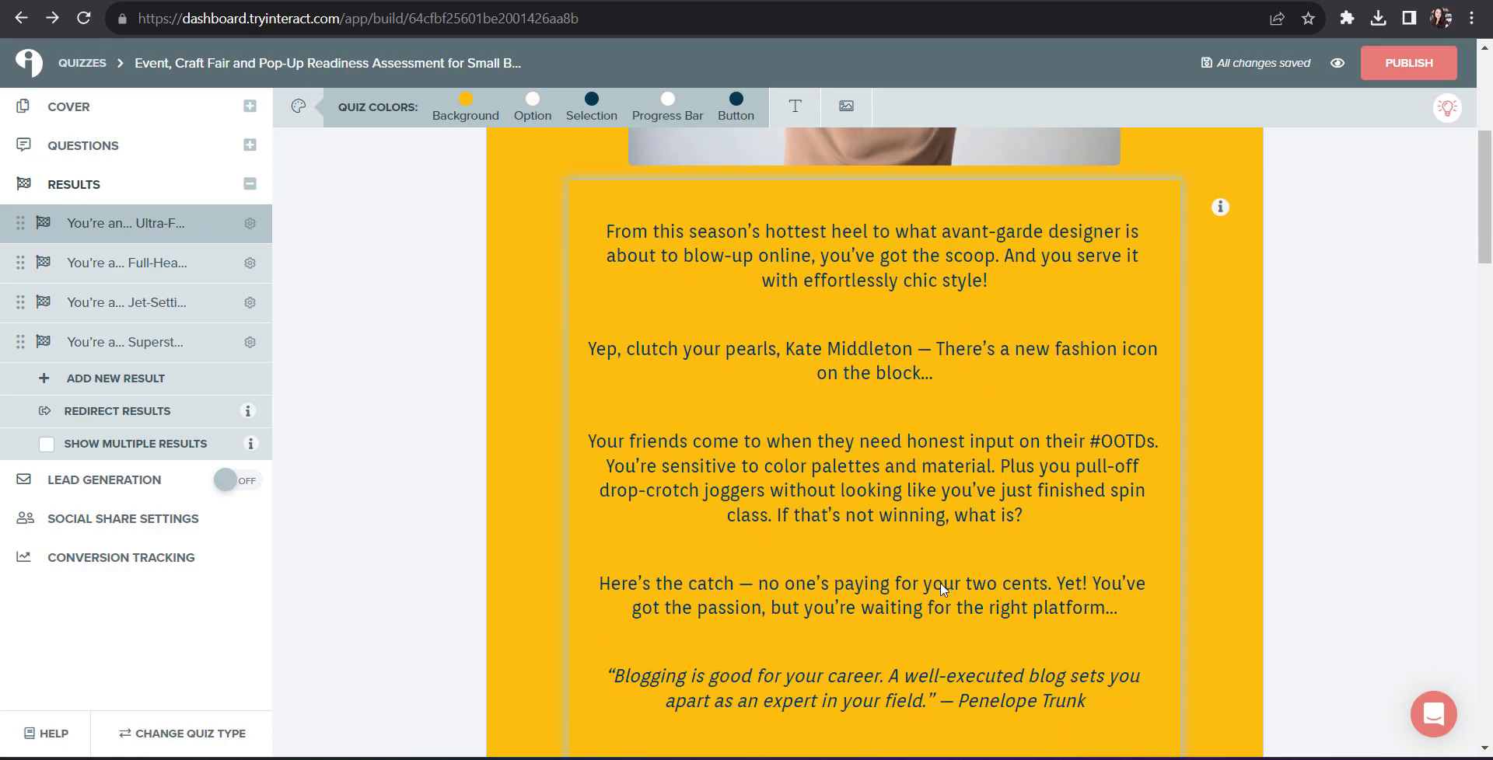
click(943, 589)
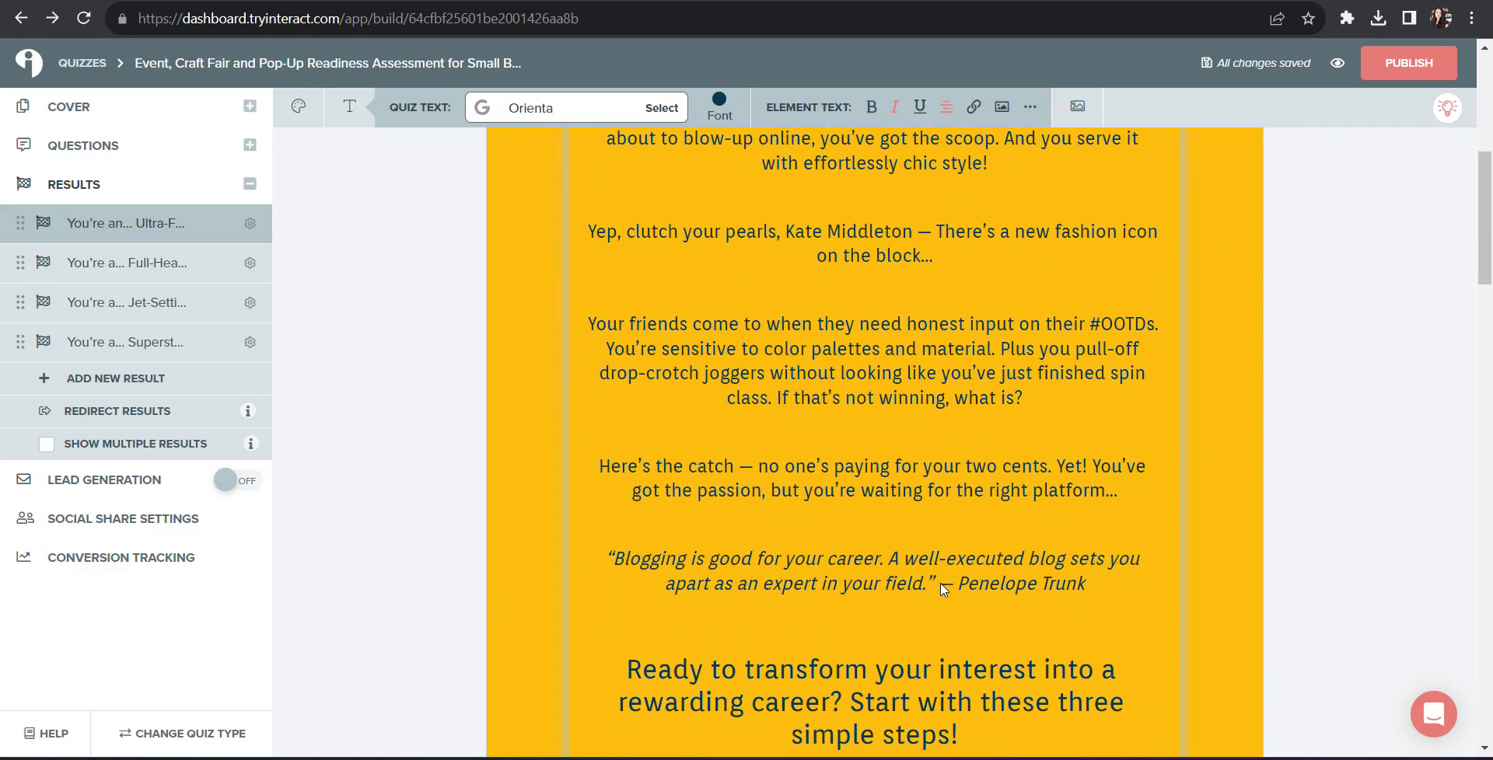
scroll(826, 460, down, 2)
scroll(826, 460, down, 10)
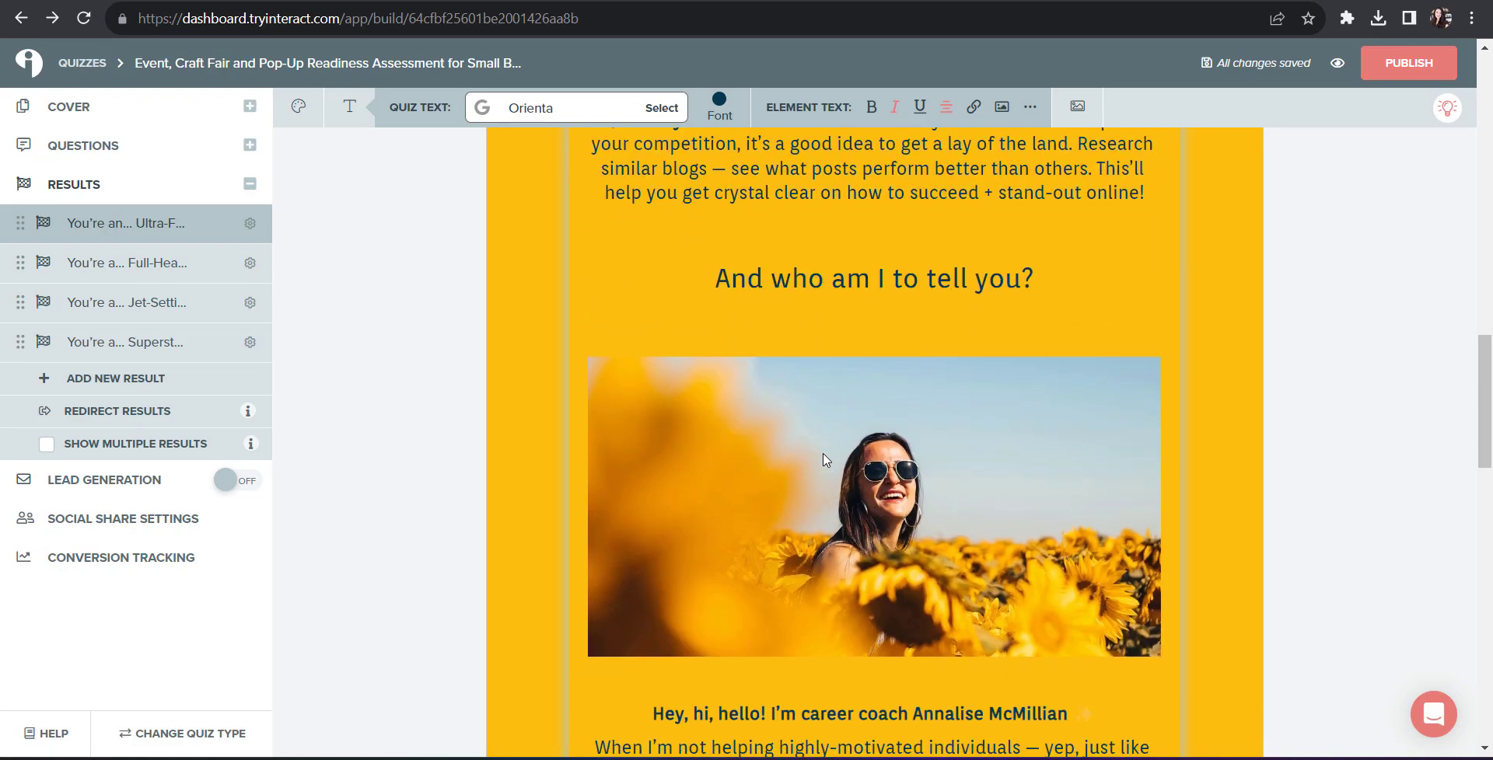
click(184, 153)
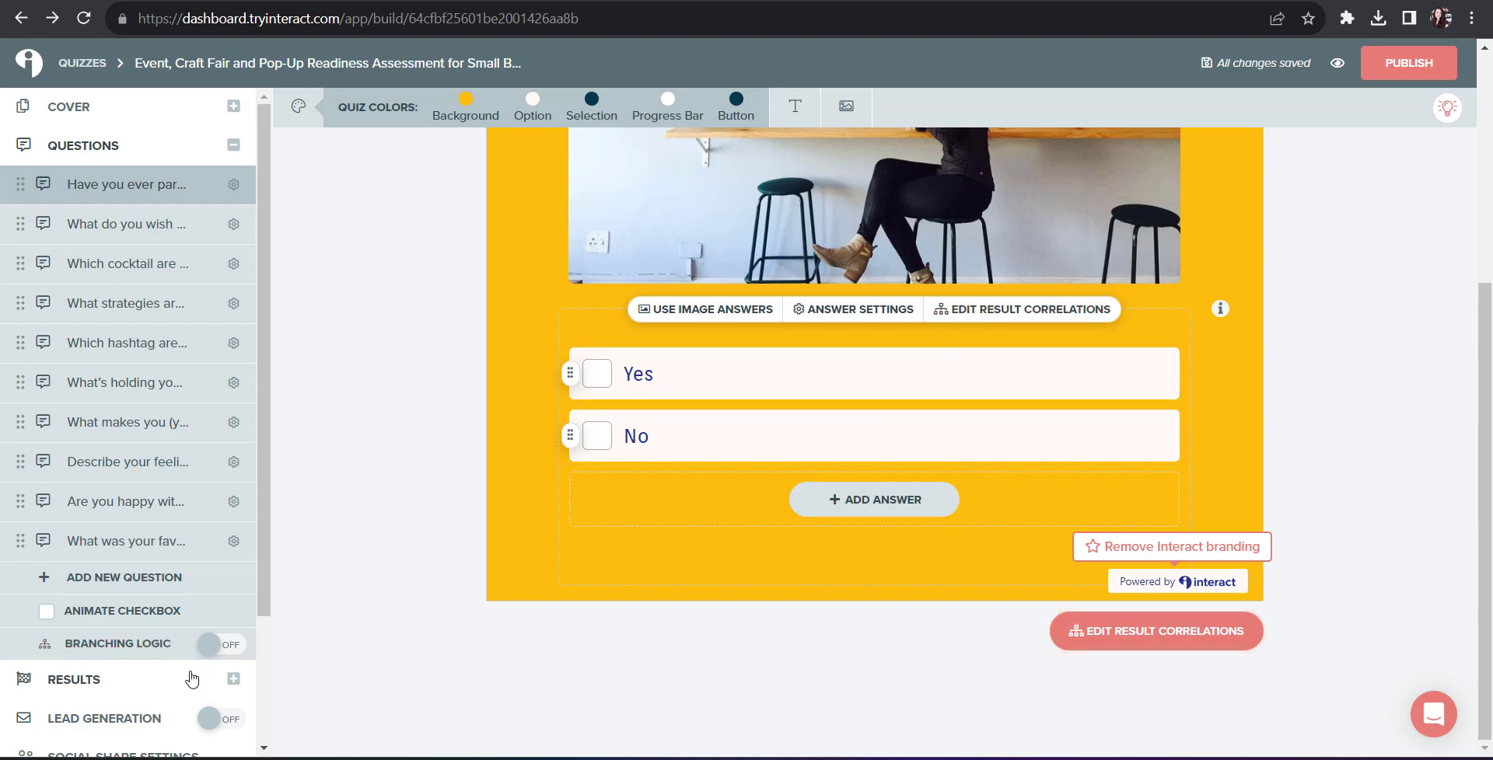
click(73, 680)
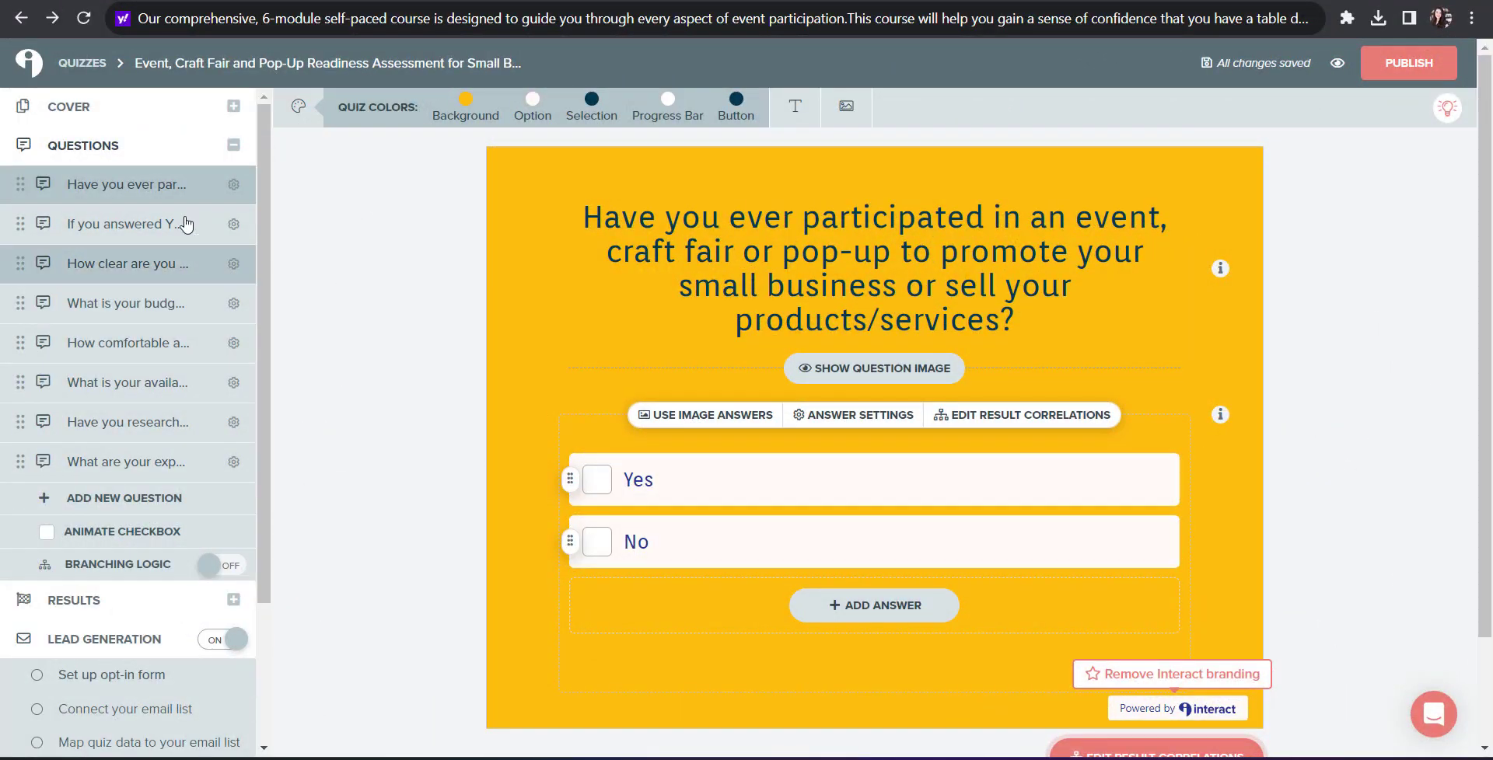
- Look through the custom questions from the second up to the event research one, and review and save that question's answer-to-result correlations
click(154, 225)
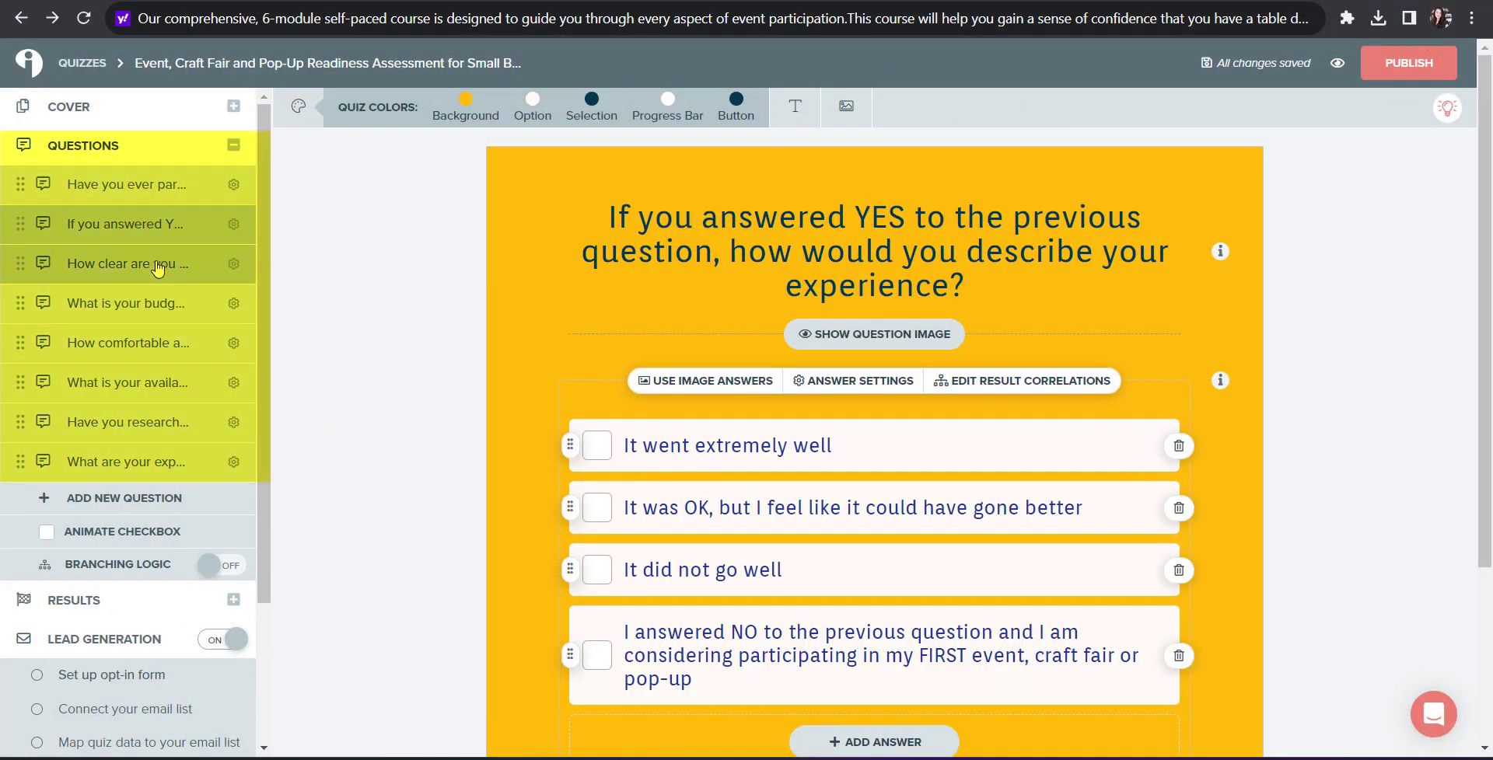
click(156, 264)
click(154, 311)
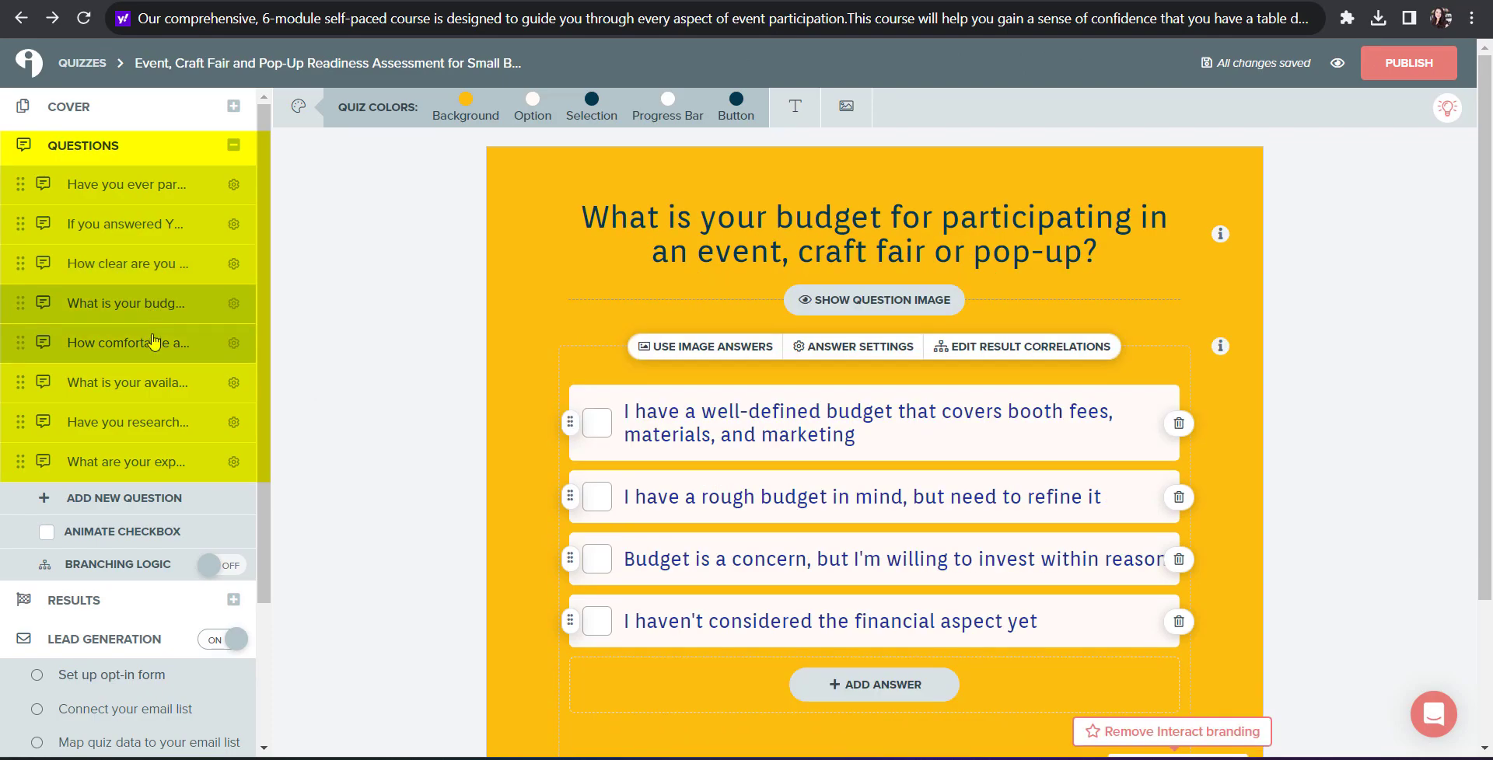
click(154, 346)
click(154, 385)
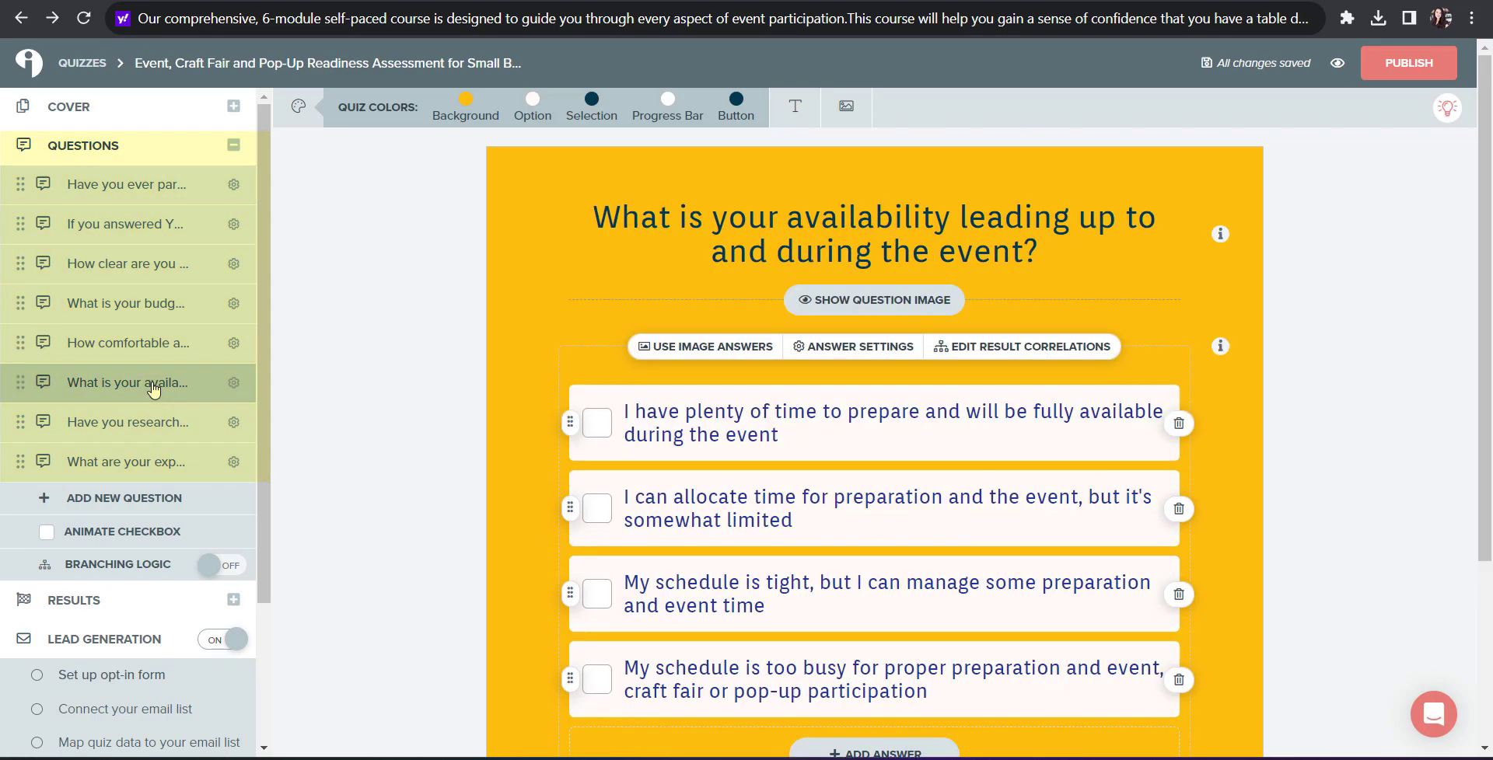
click(152, 417)
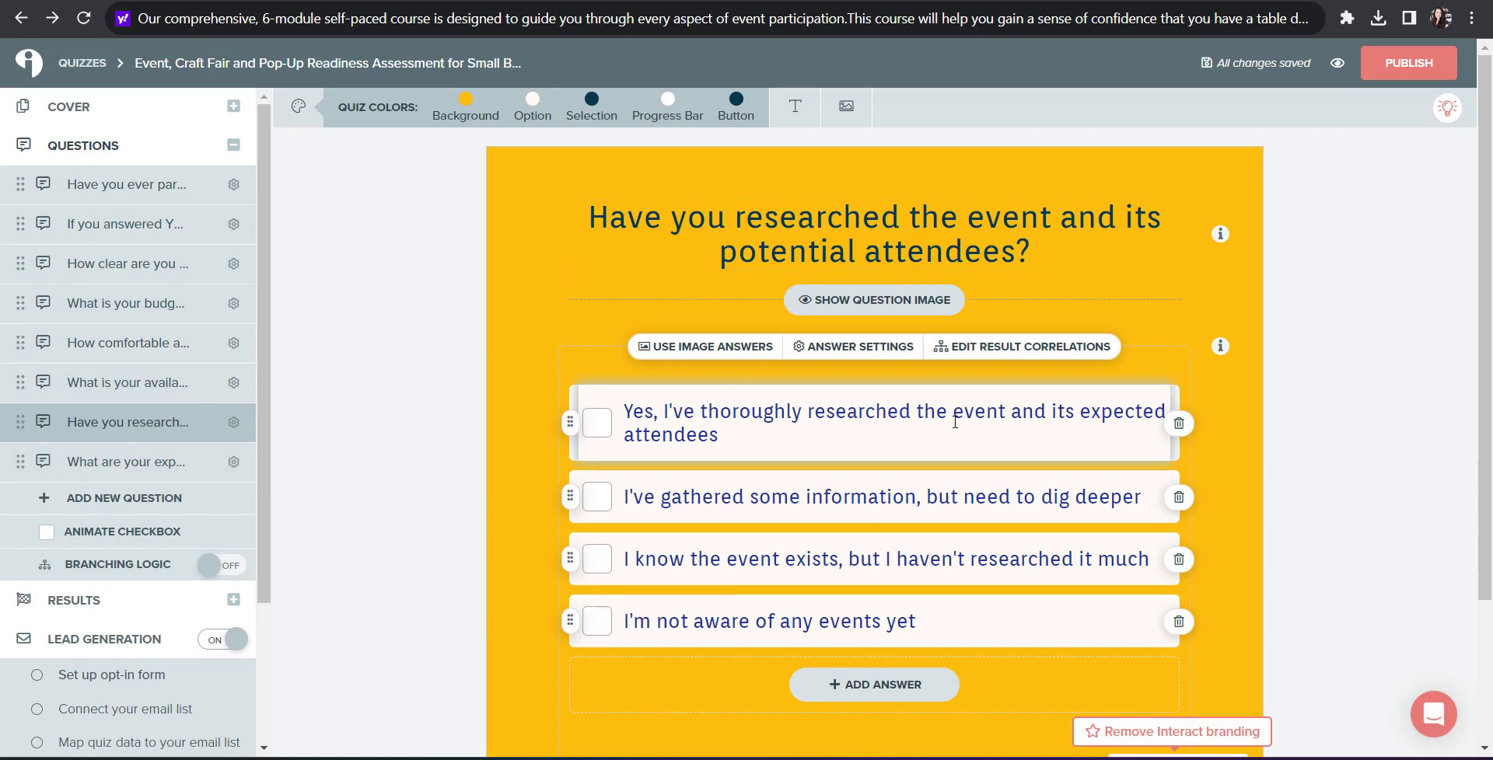
click(1037, 349)
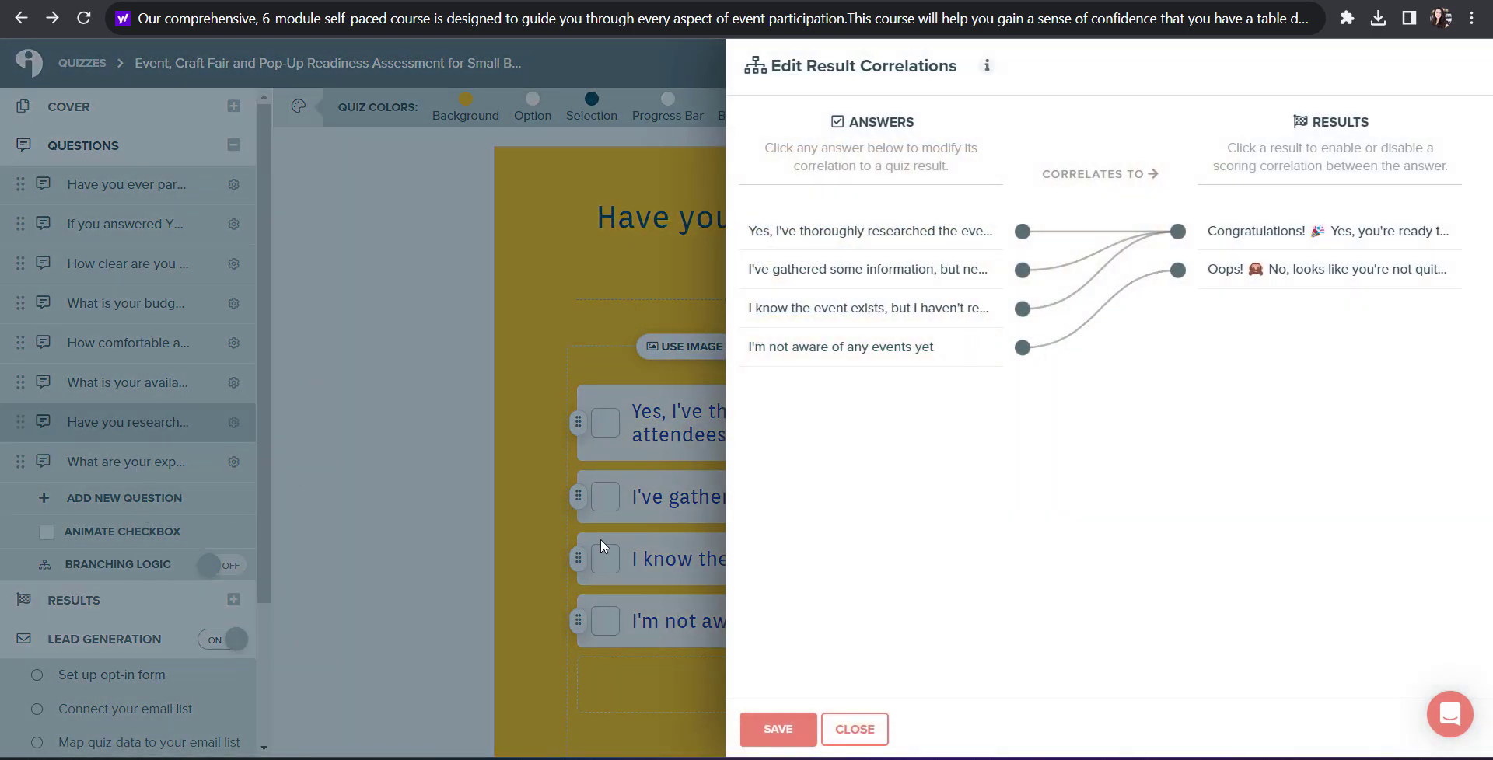
click(774, 728)
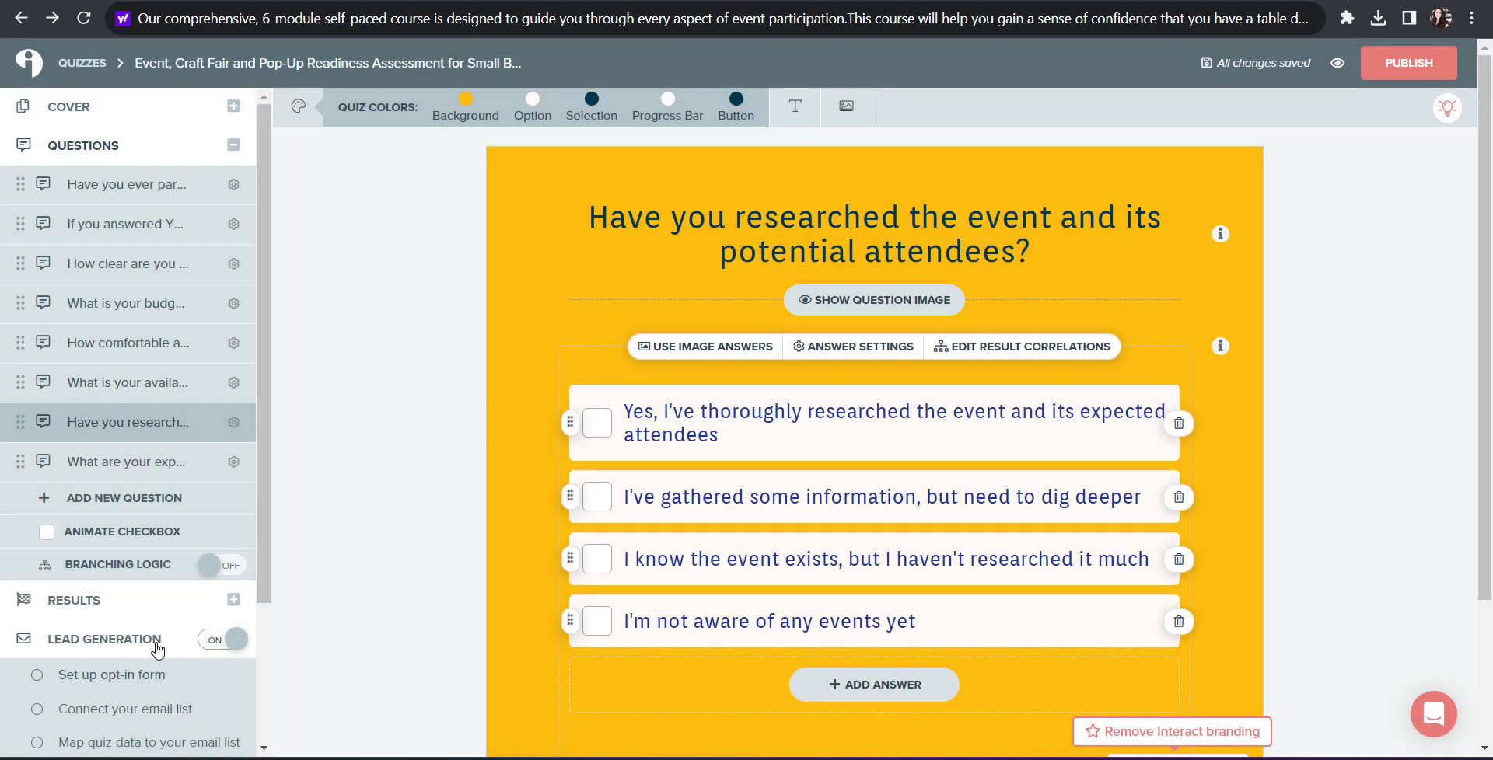
- Look through the quiz's two custom result pages, reading the "Oops!" result down to its closing image and back to its heading
click(83, 605)
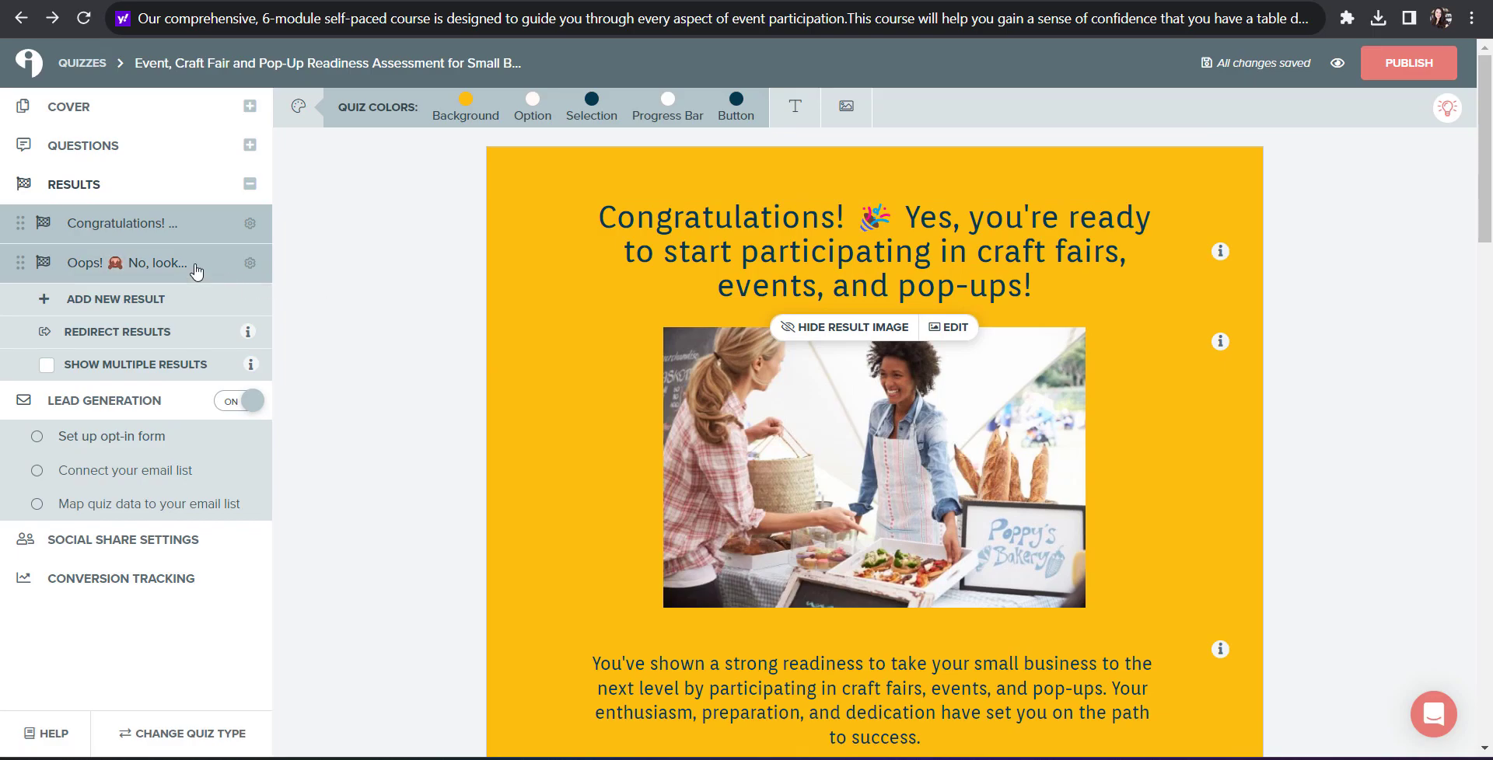
click(169, 264)
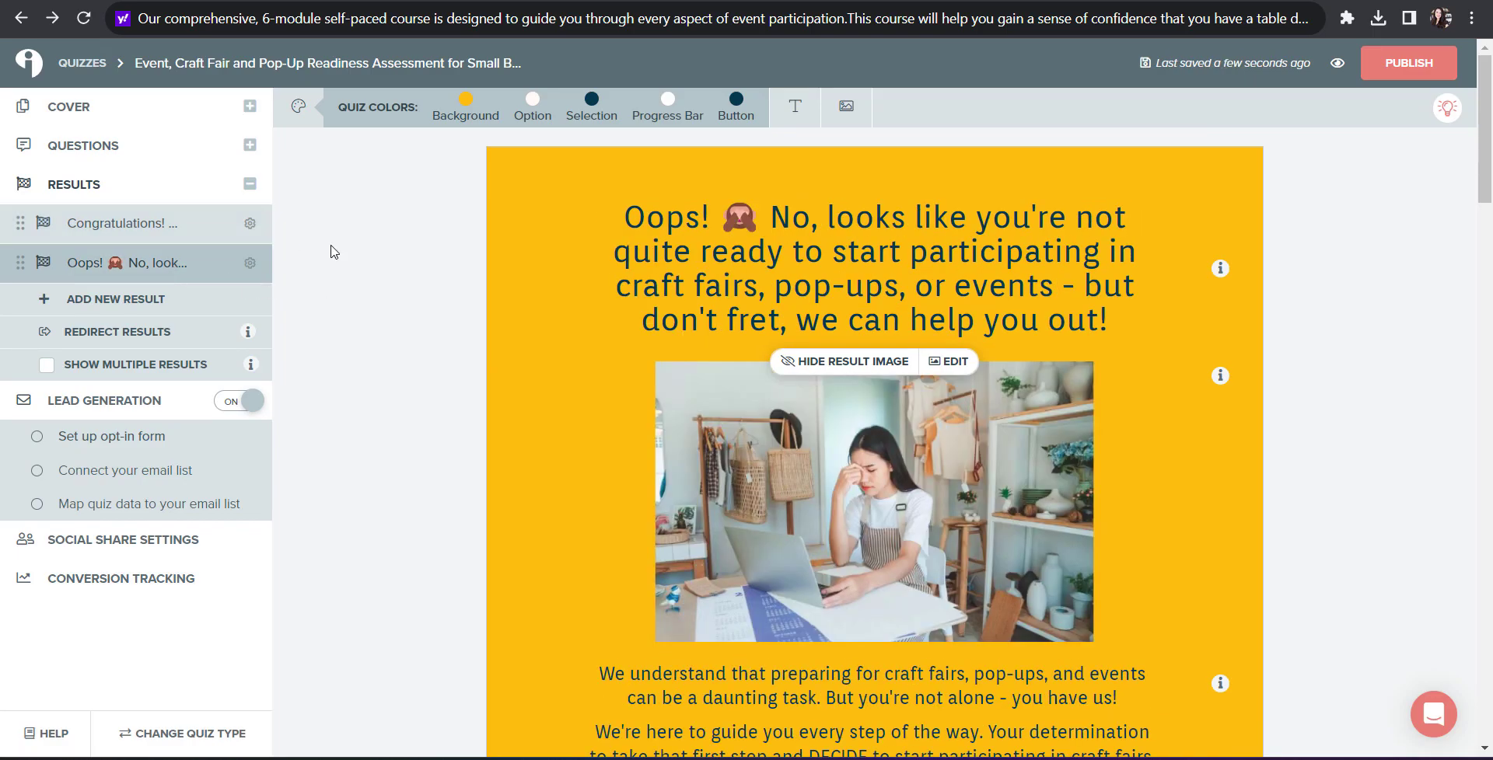
scroll(522, 389, down, 12)
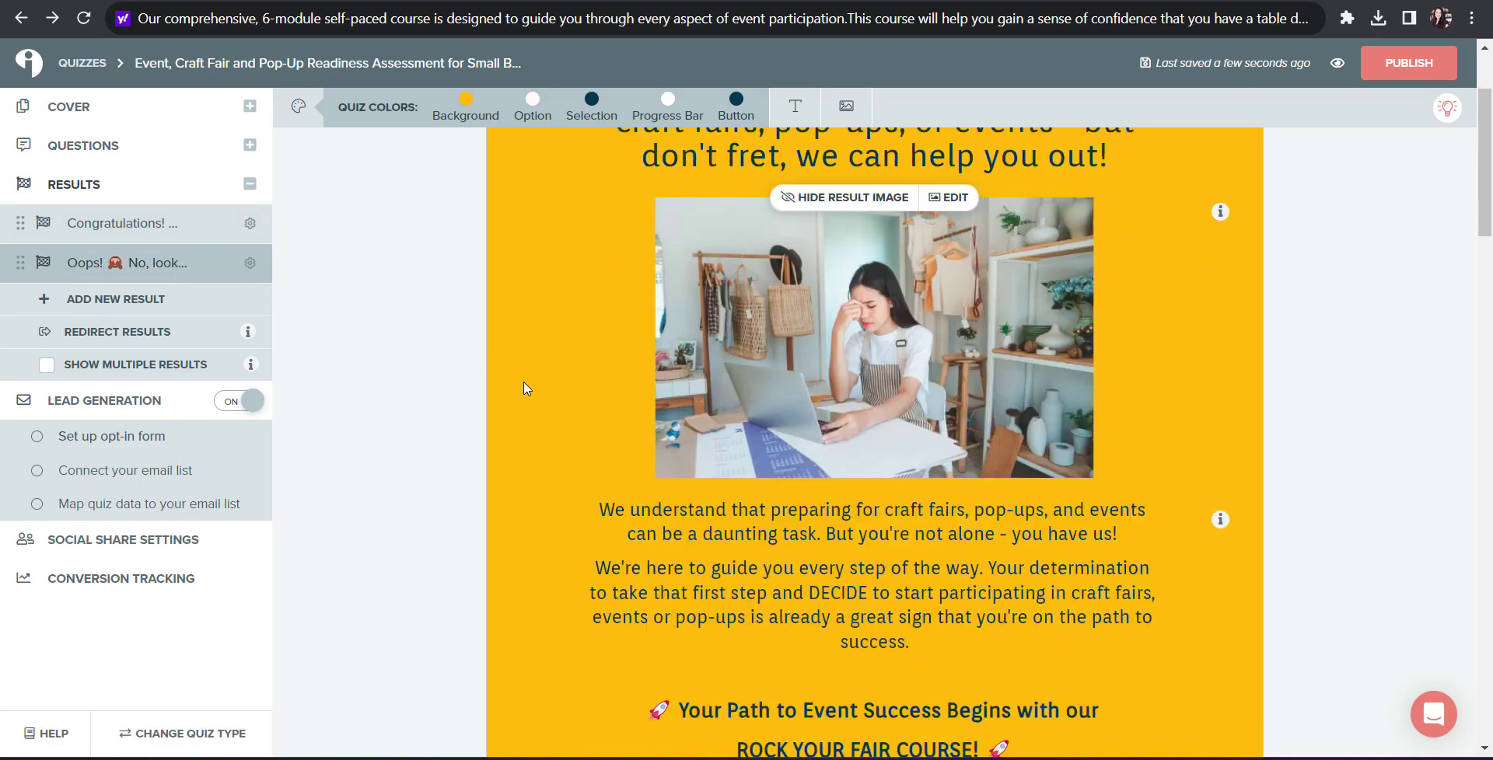
scroll(523, 389, down, 12)
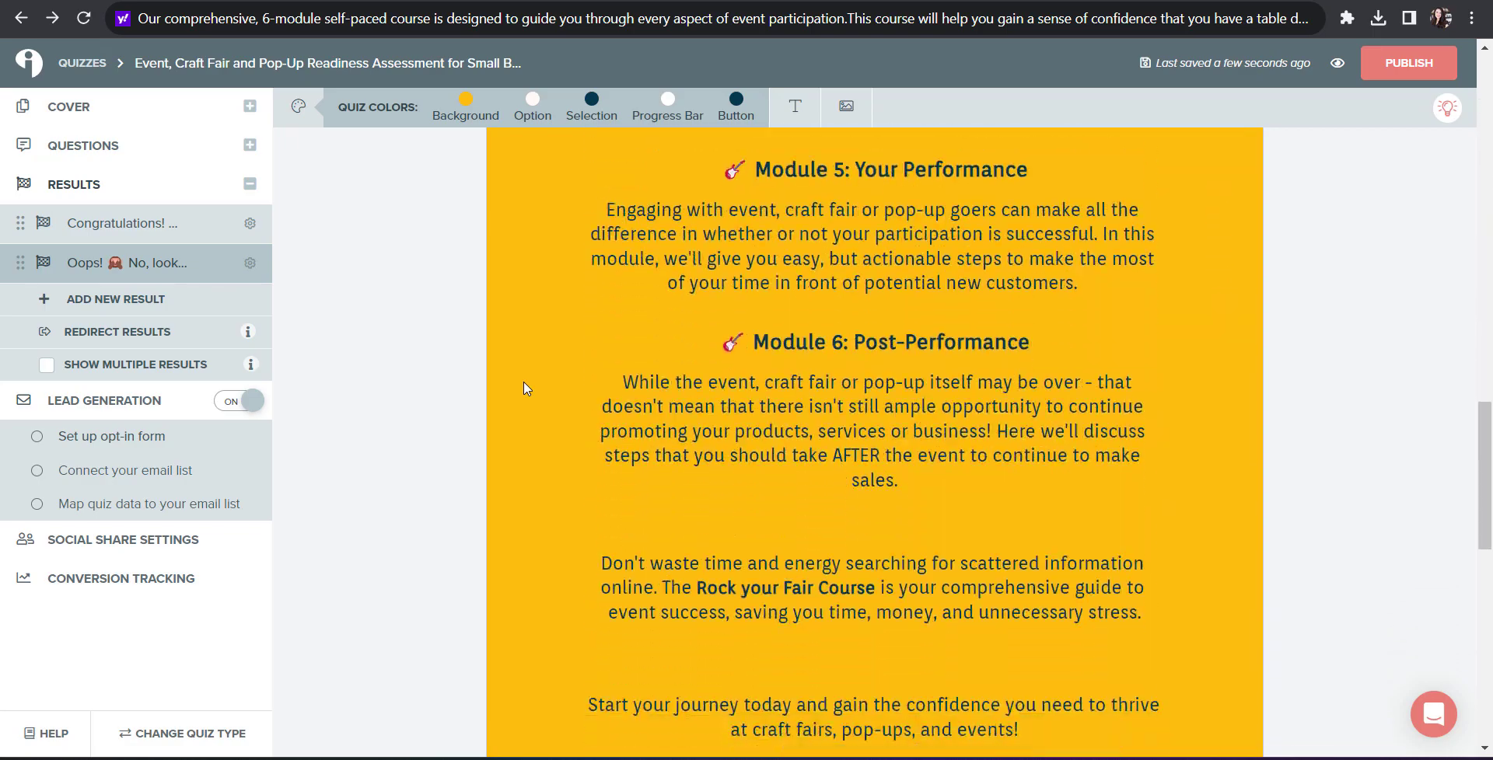
scroll(523, 389, down, 3)
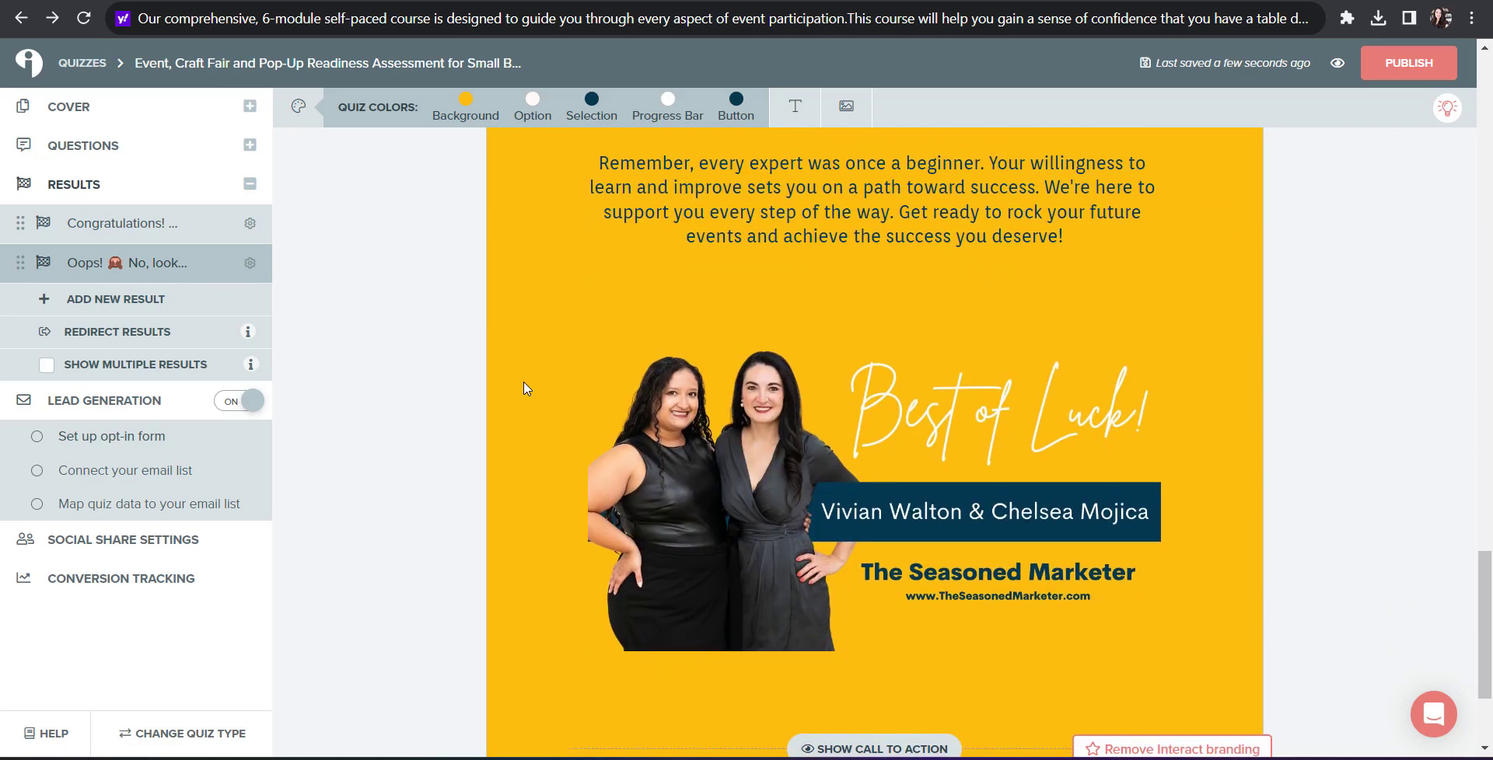
scroll(523, 389, down, 3)
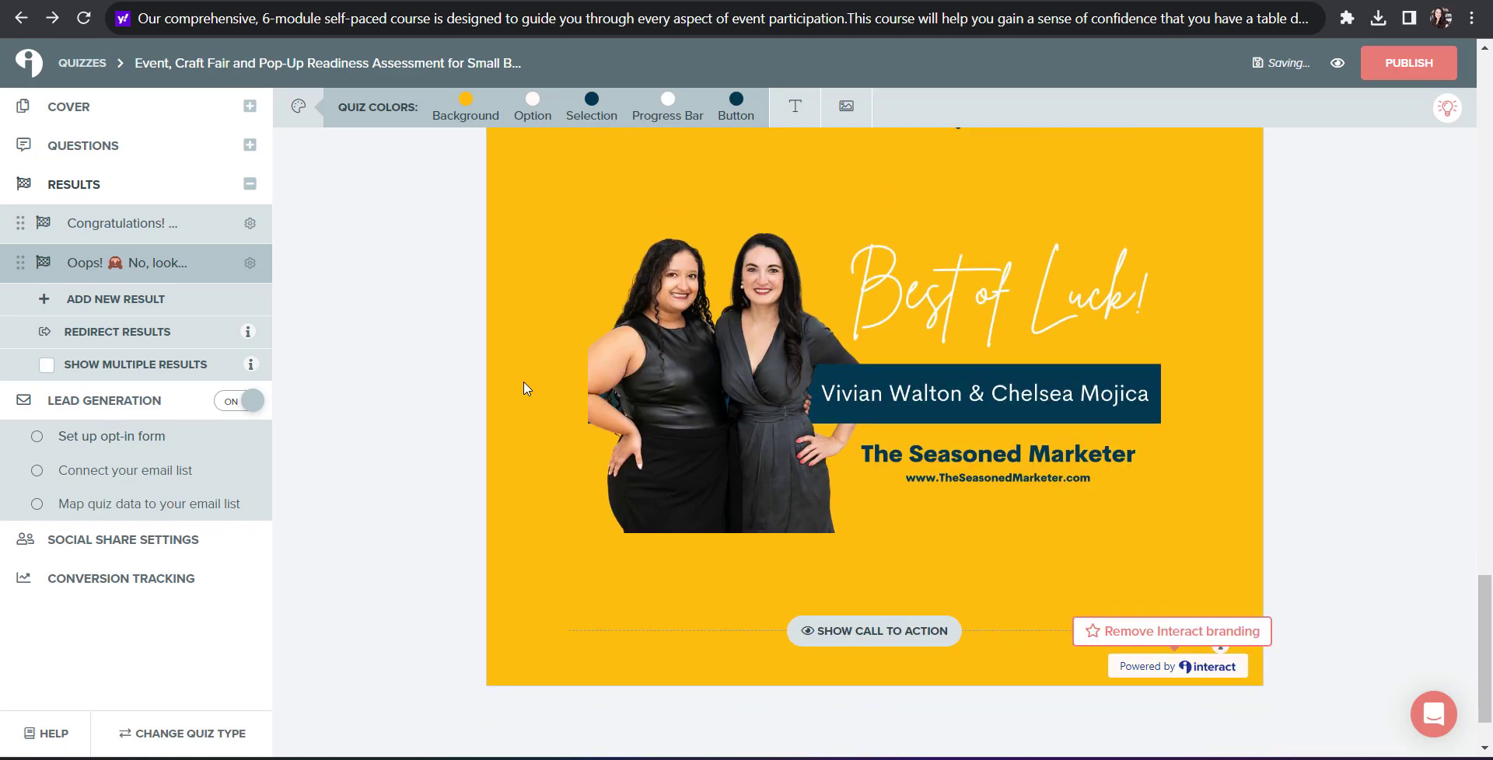
scroll(318, 324, up, 20)
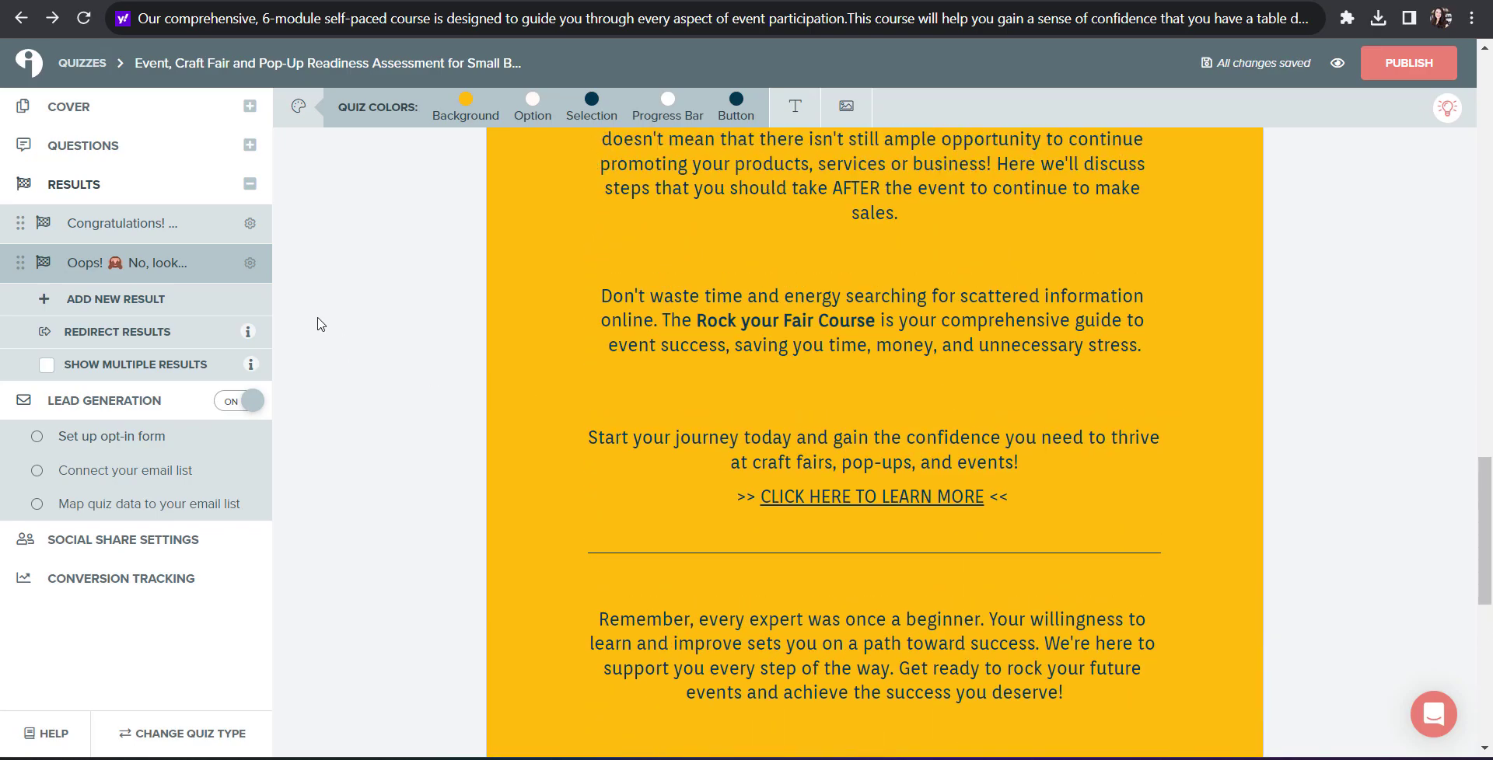
scroll(317, 324, up, 3)
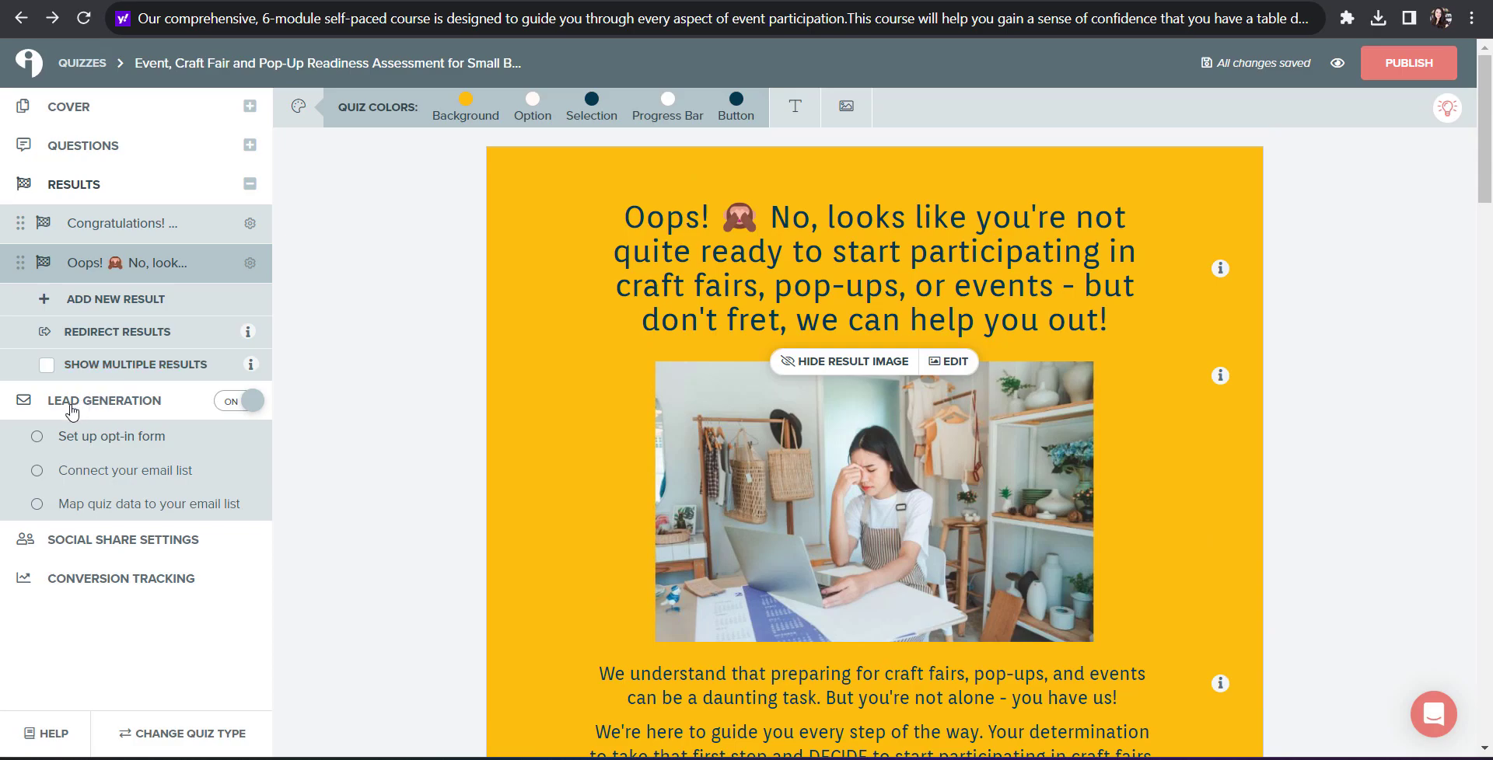
- Switch lead generation off and on again, and look at the "Congratulations!" result page
click(231, 402)
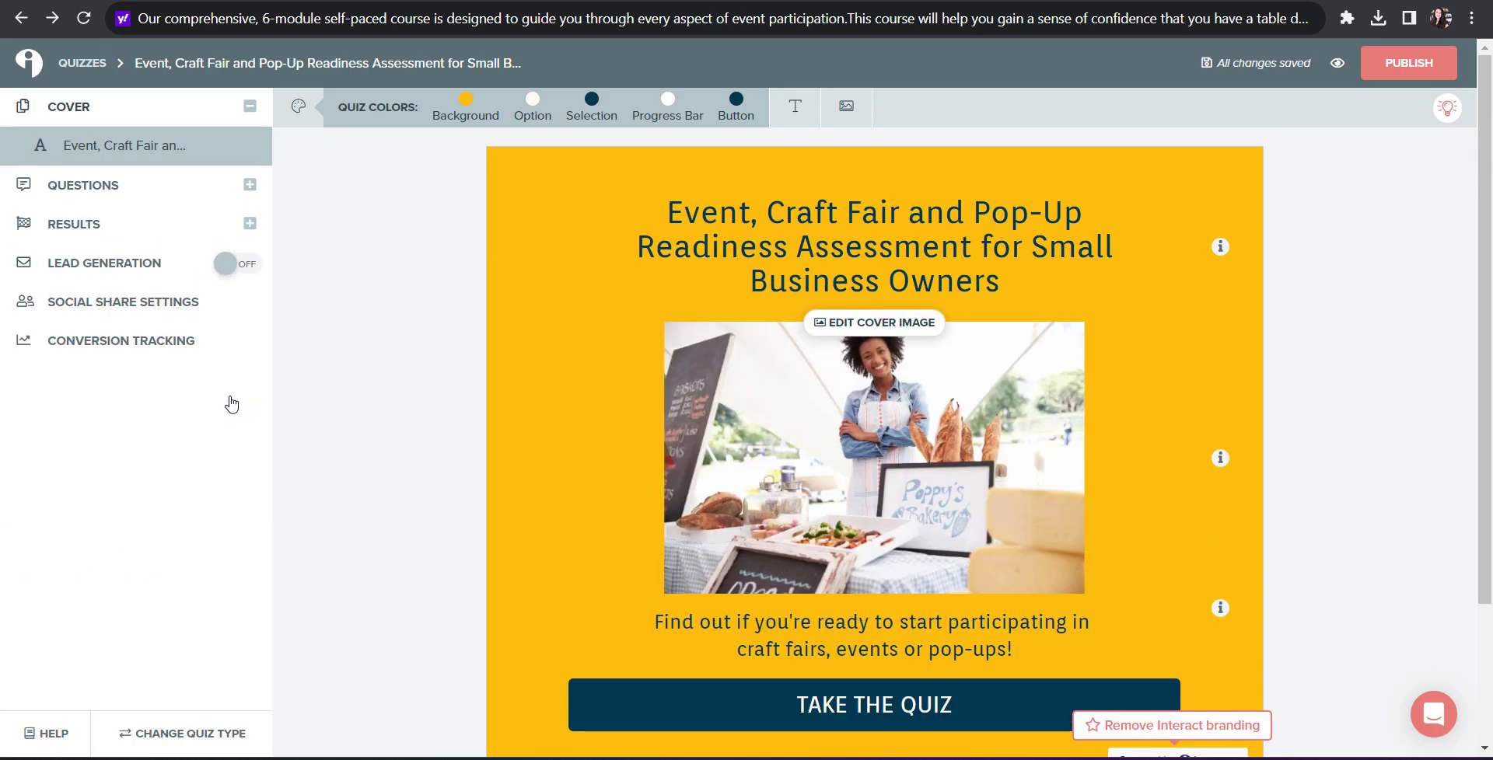
click(245, 264)
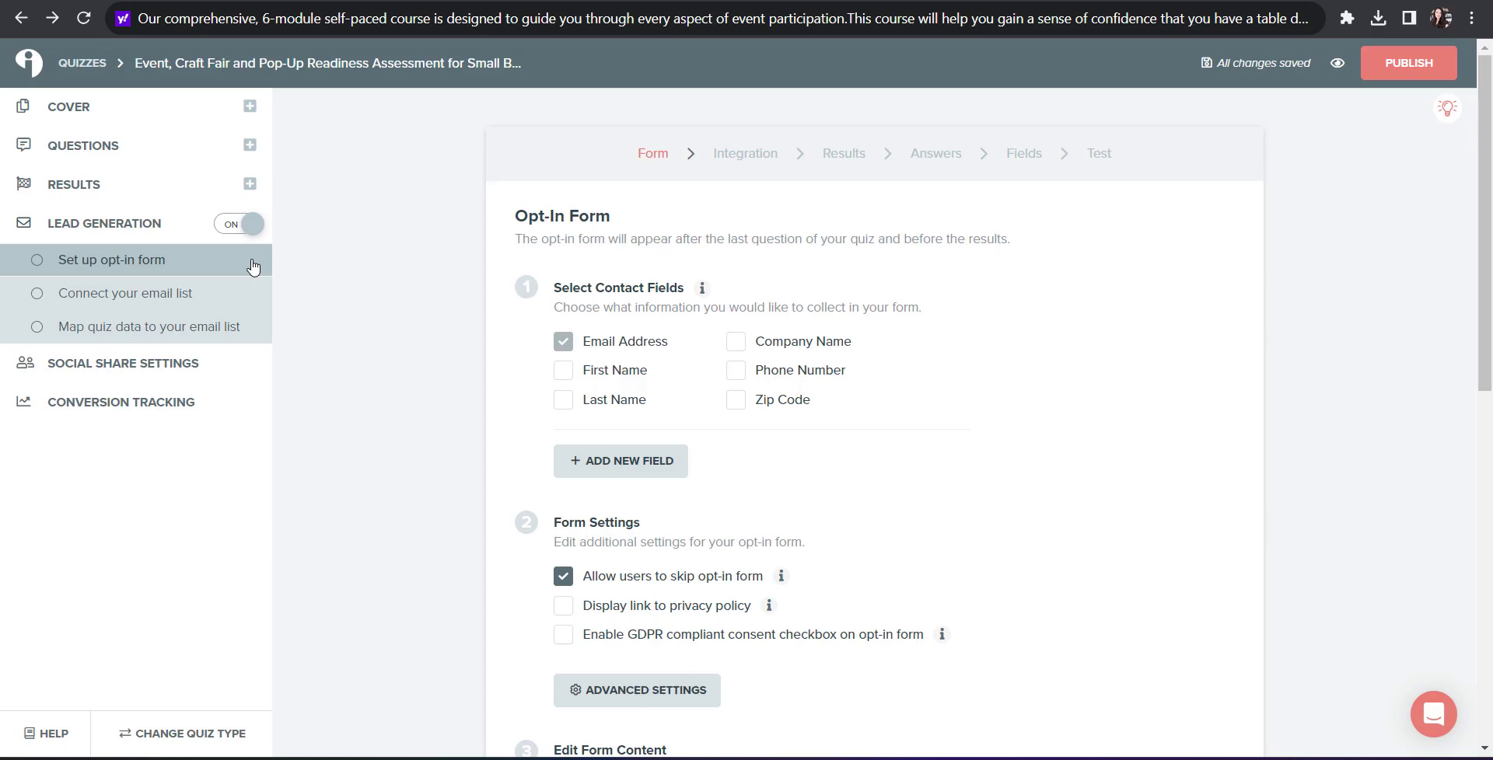
click(125, 192)
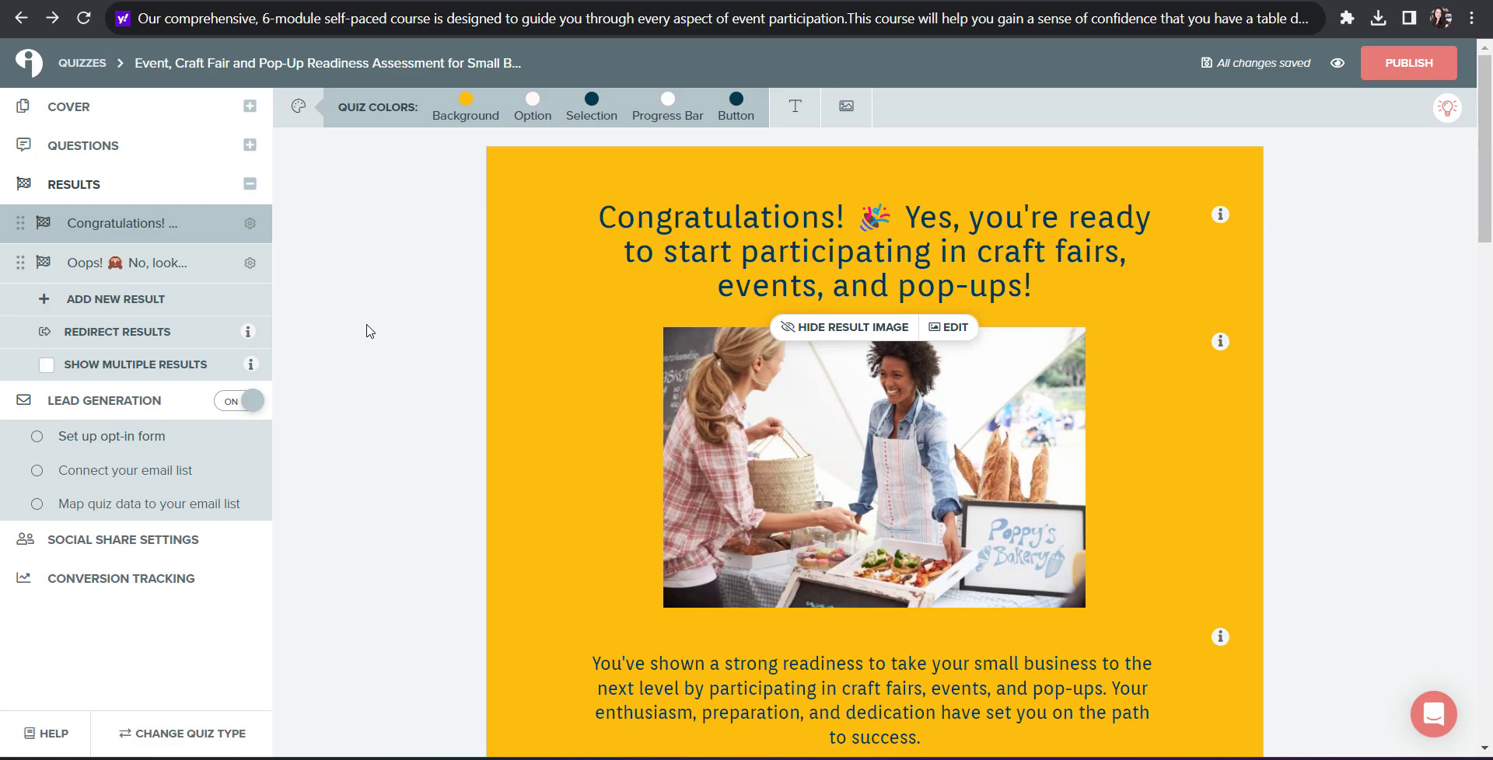
scroll(283, 509, down, 1)
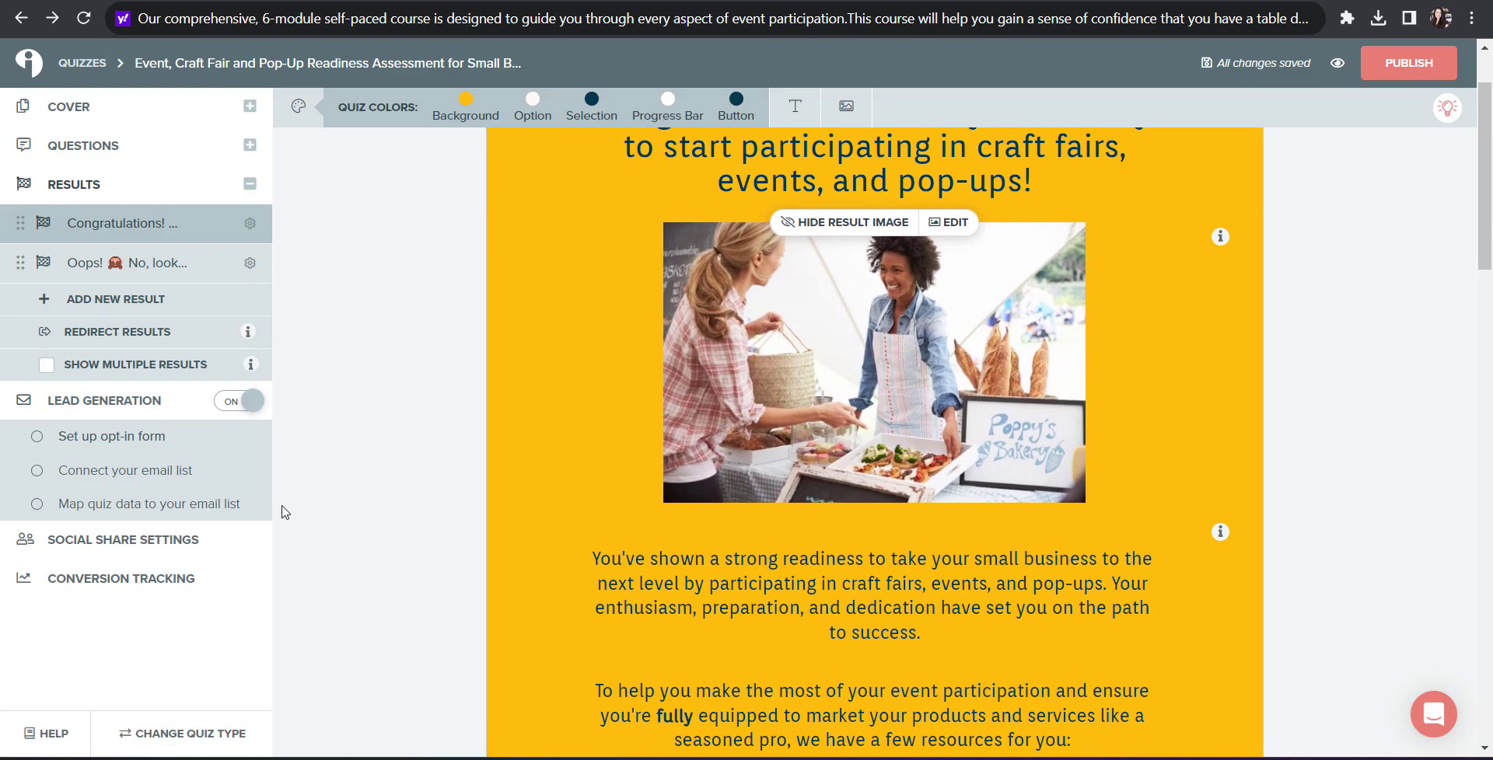
- Add First Name as a contact field on the lead generation opt-in form
click(141, 470)
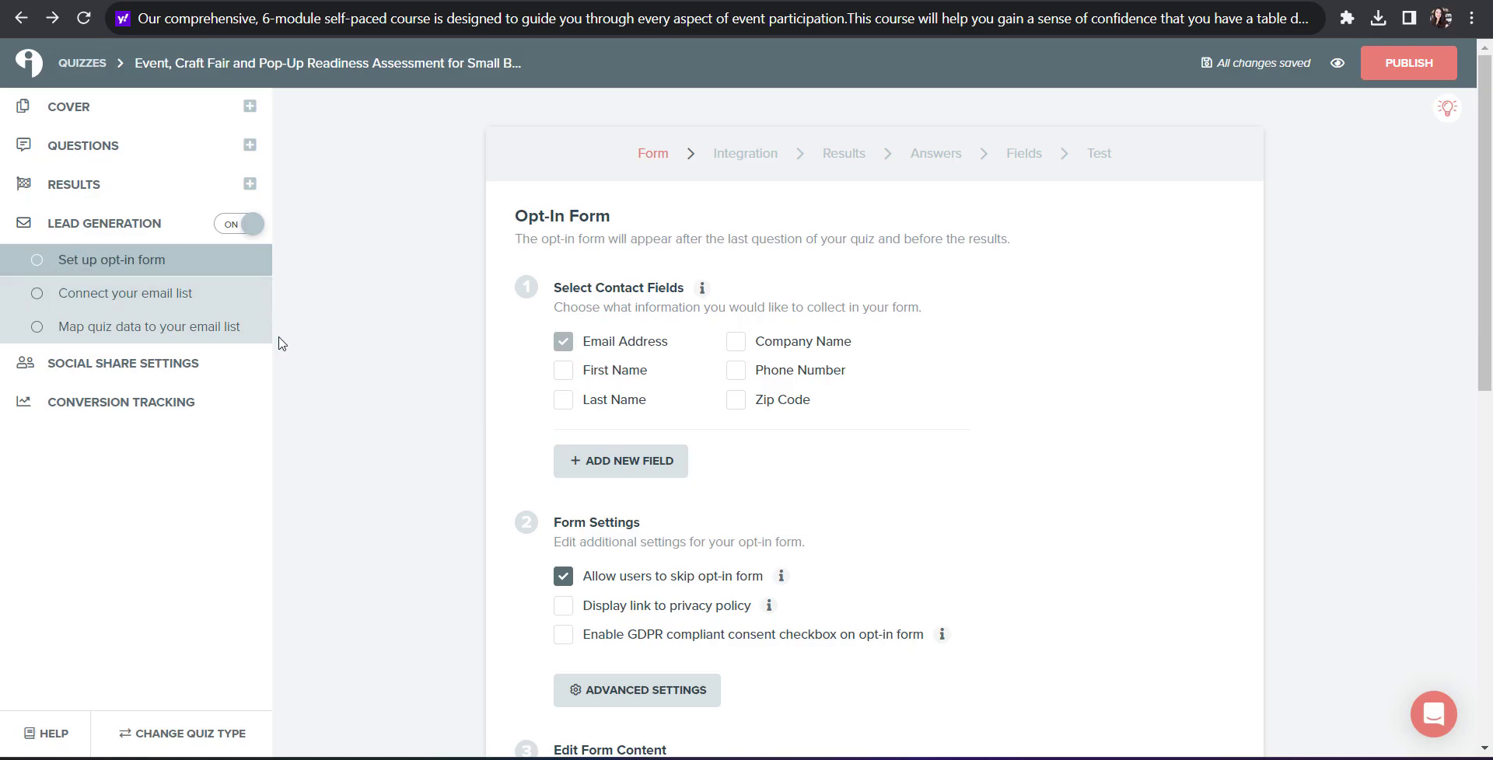
scroll(411, 386, down, 1)
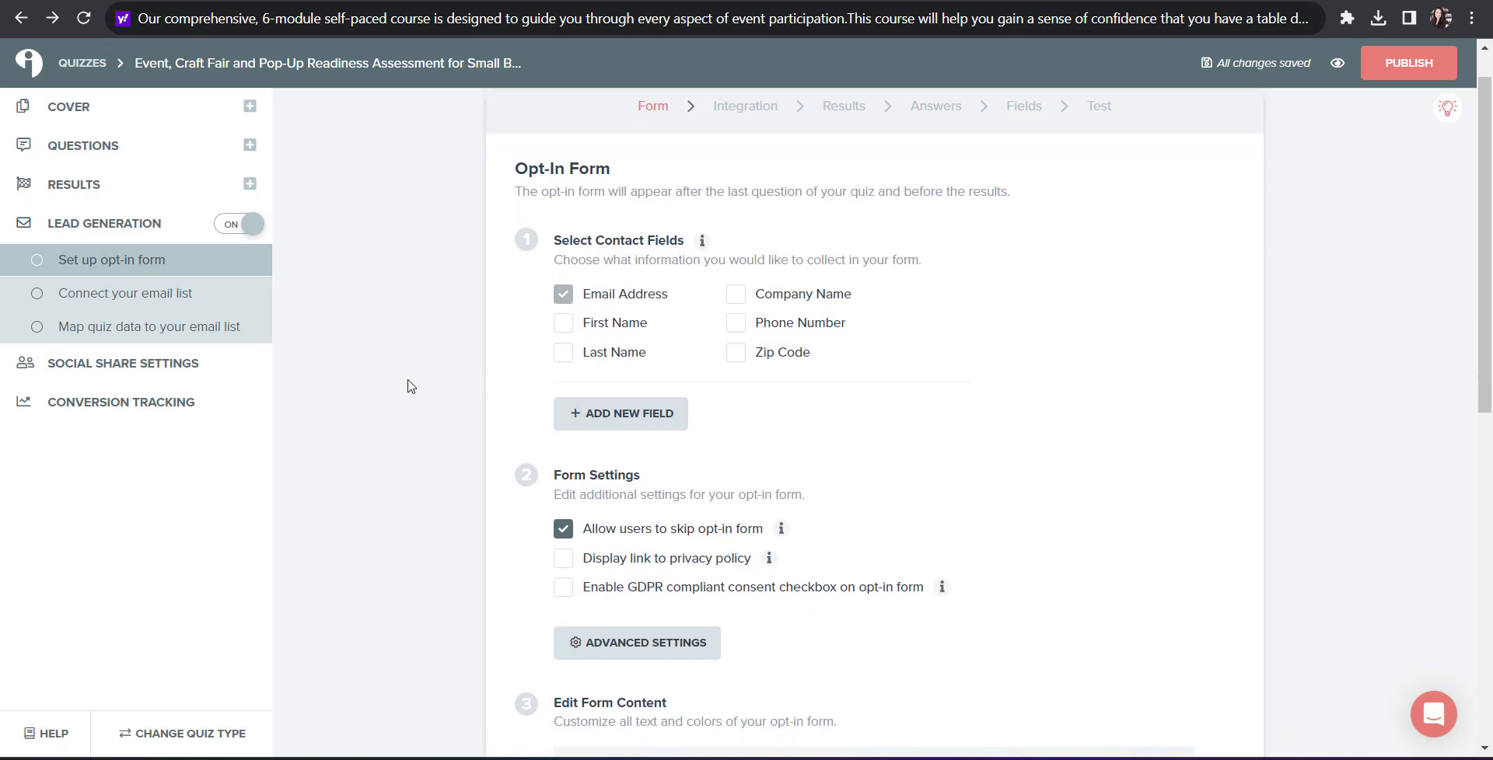
scroll(938, 394, down, 1)
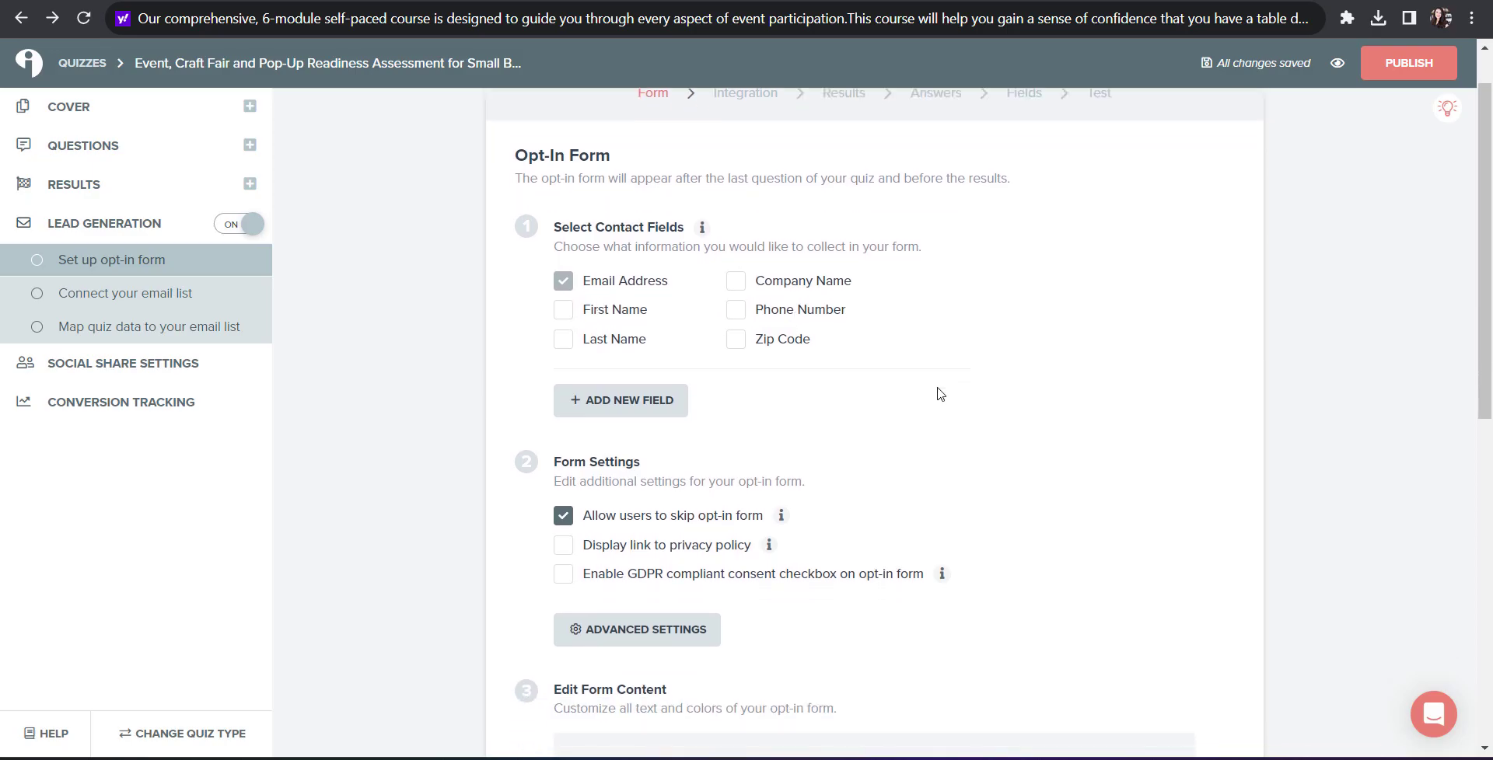
scroll(938, 393, down, 1)
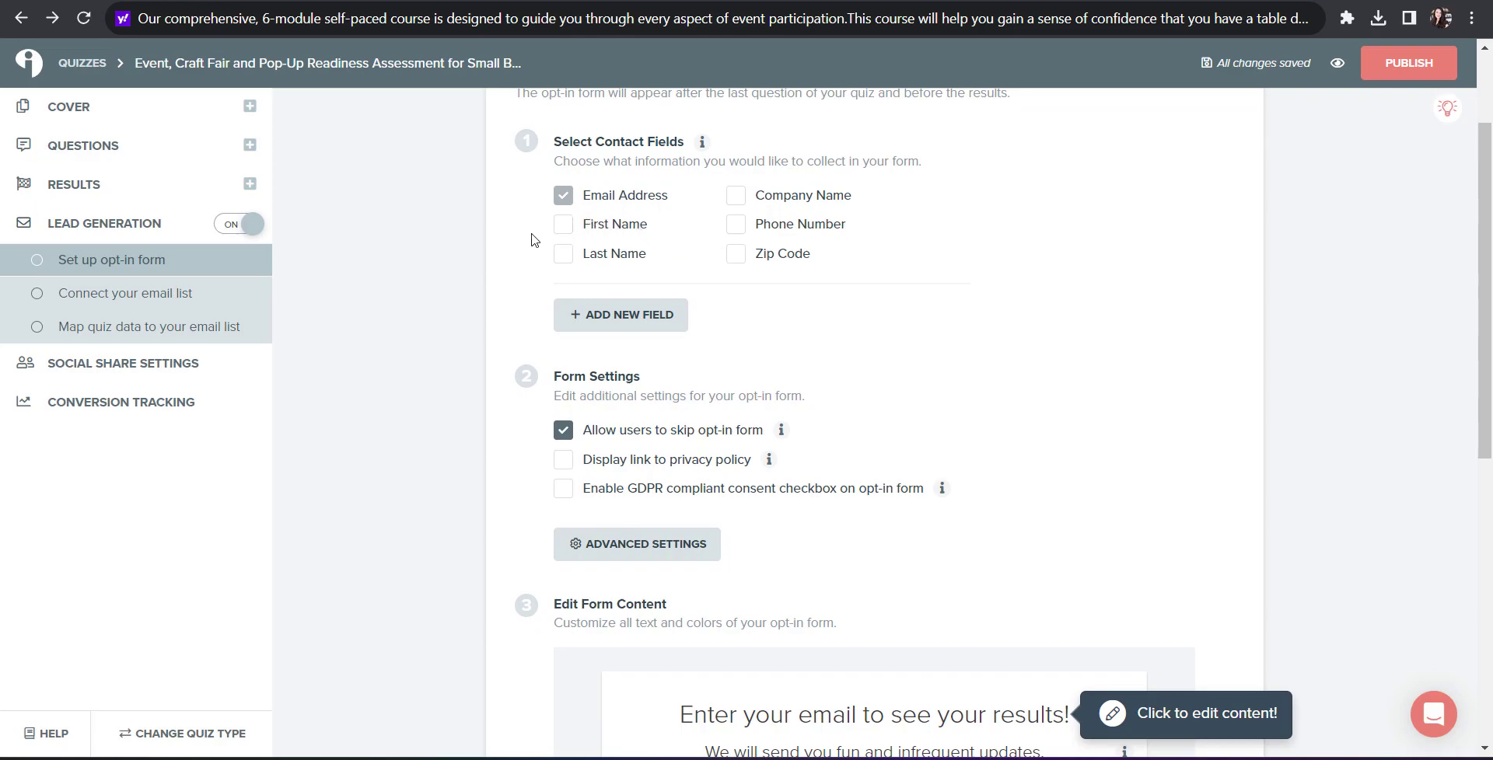
click(564, 227)
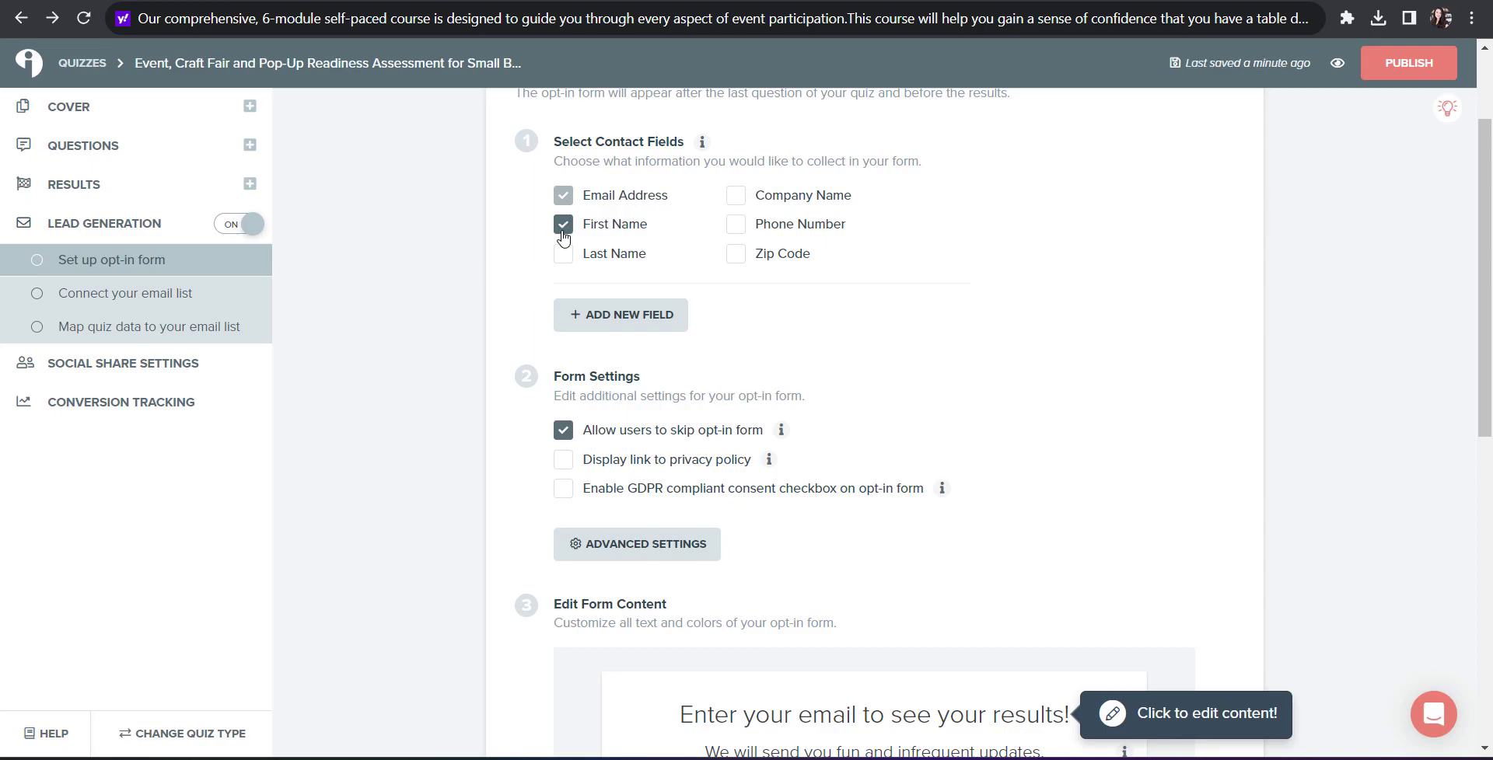
- Read the guidance on letting users skip the opt-in form and enable its GDPR compliant consent checkbox
scroll(463, 371, down, 1)
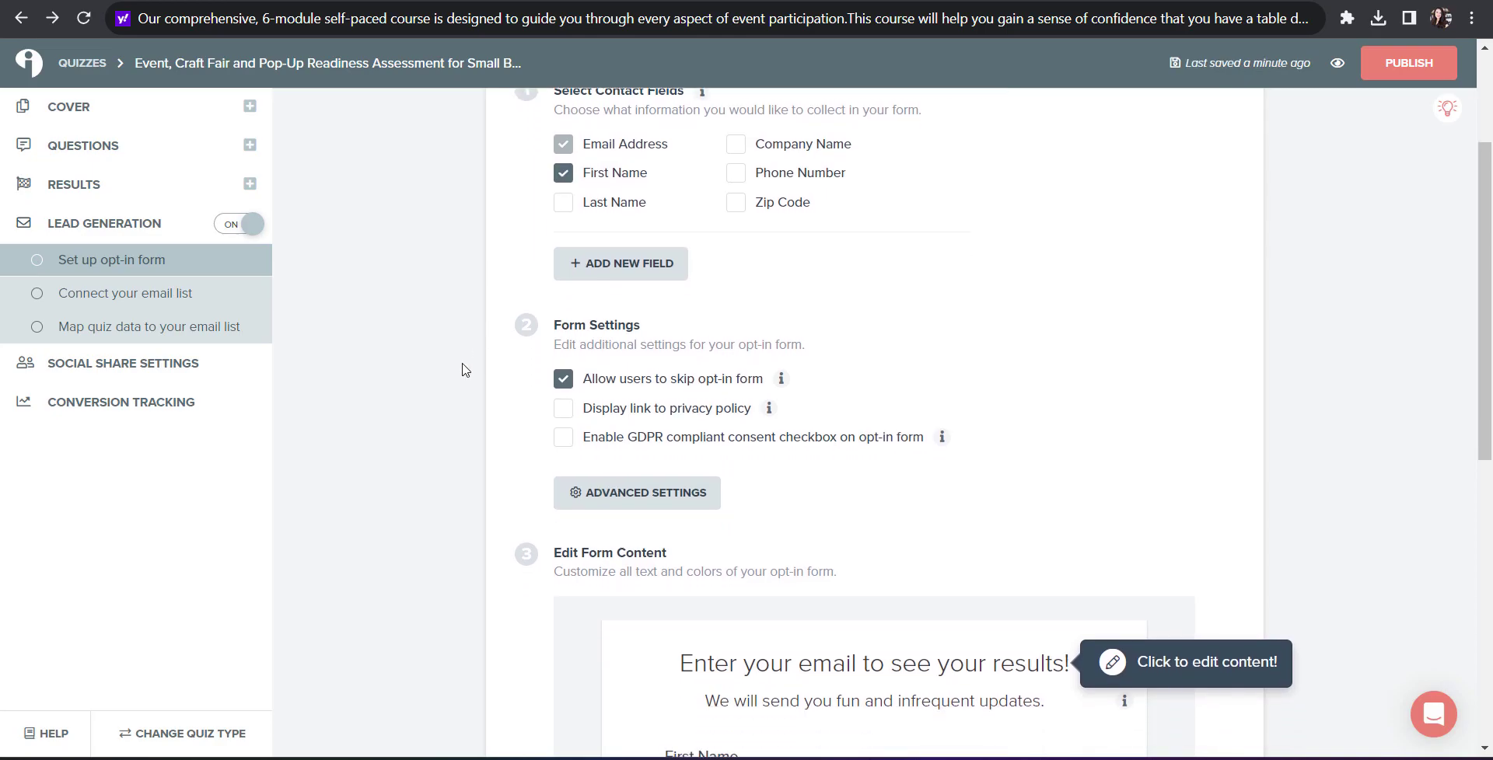
scroll(464, 370, up, 1)
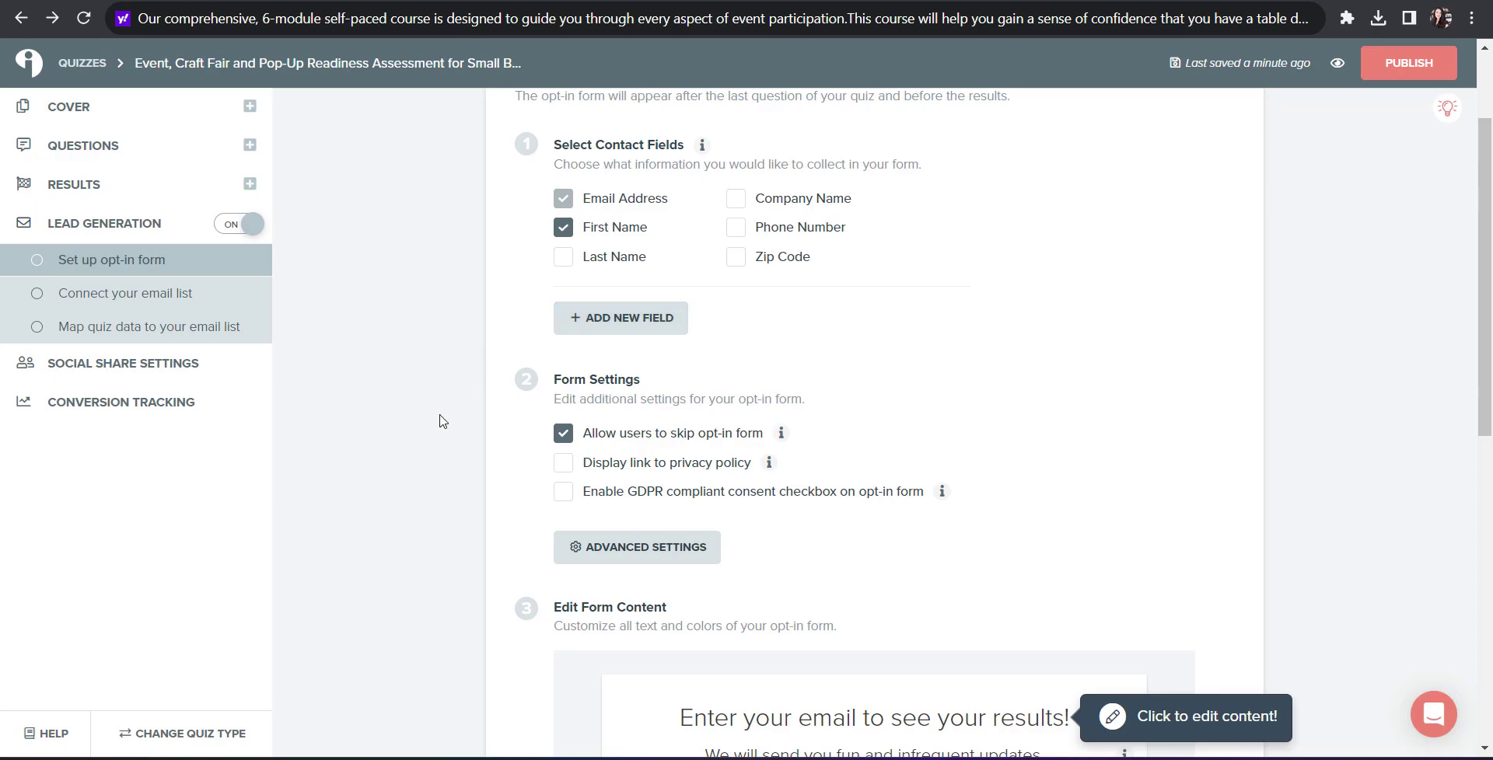
scroll(443, 420, down, 2)
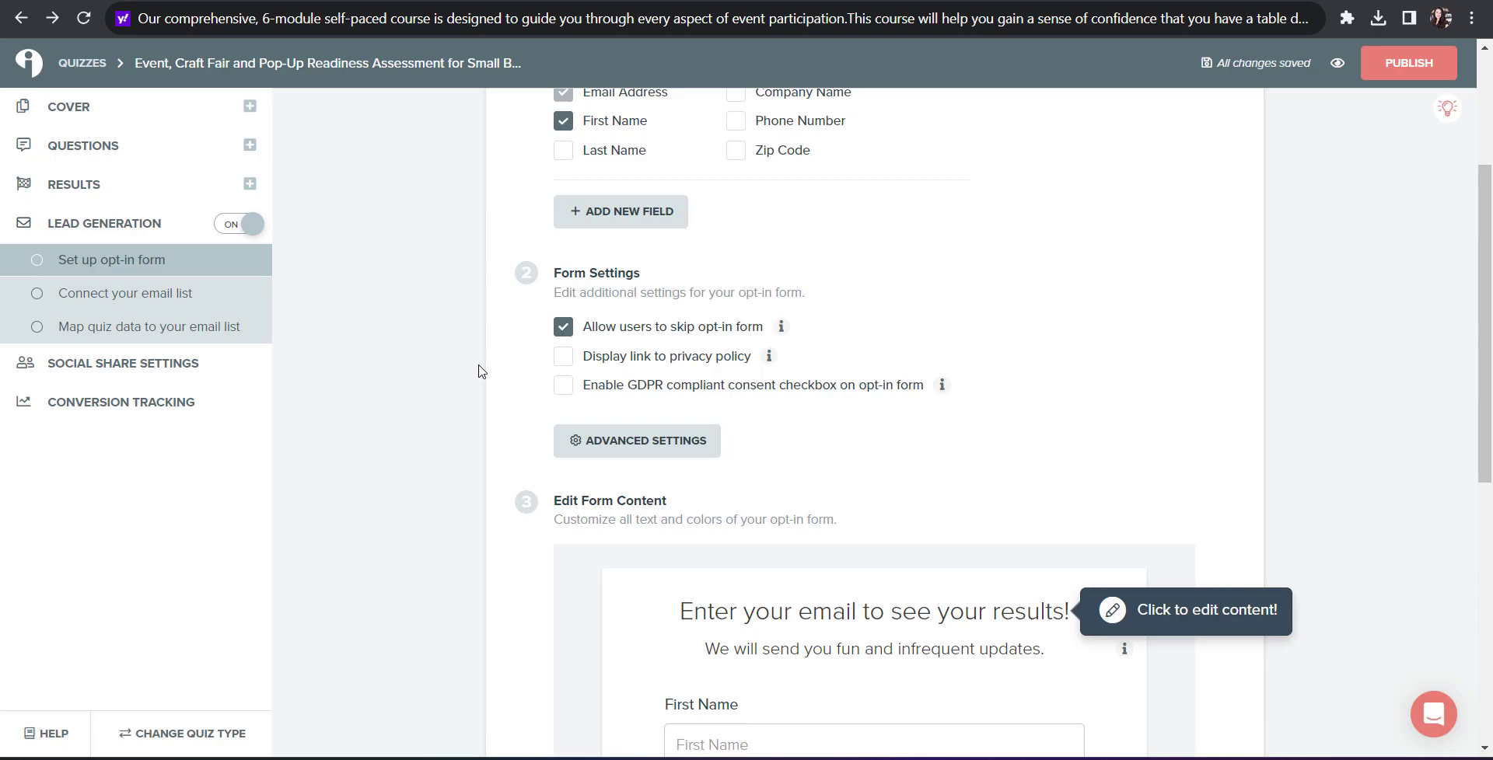
mouse_move(790, 336)
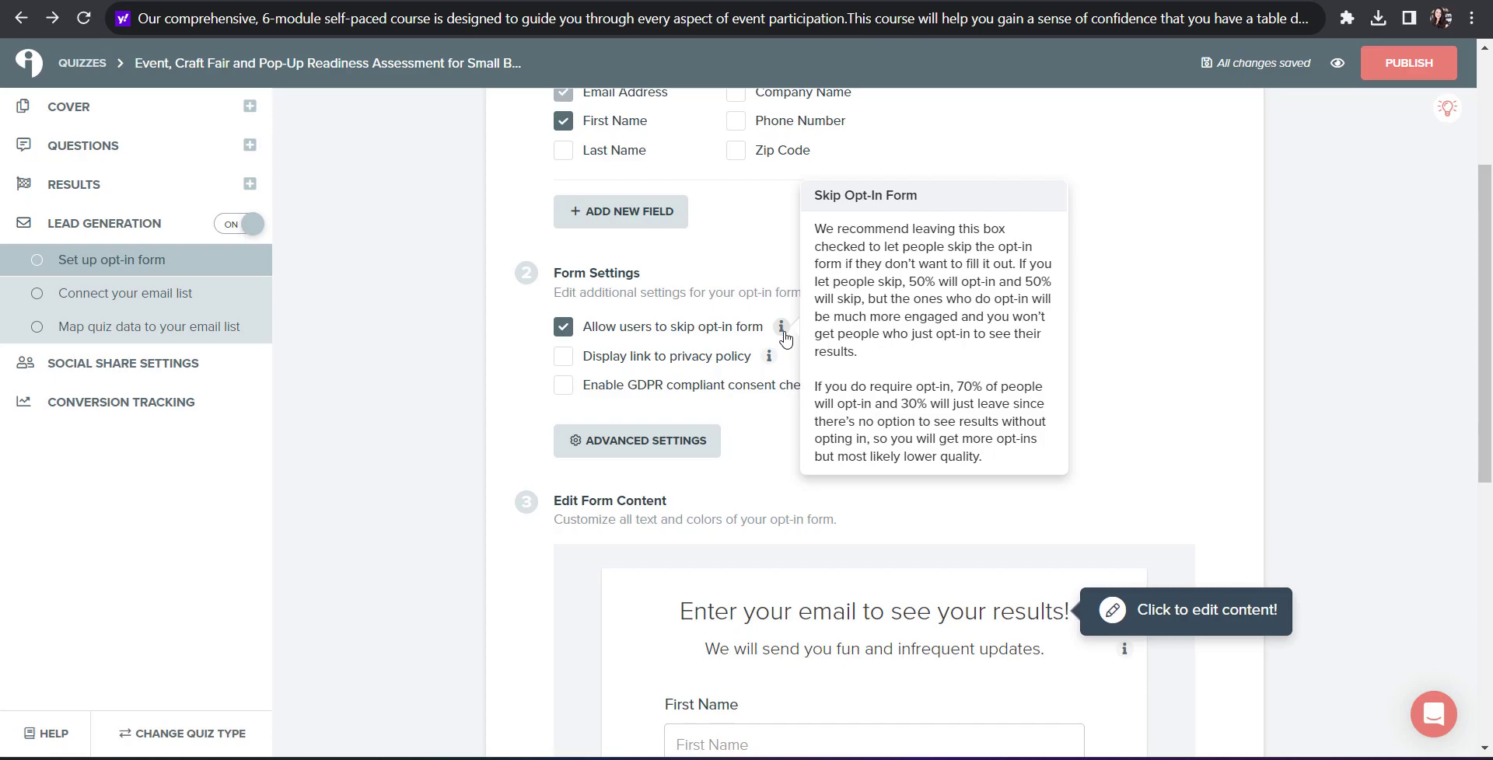
click(848, 385)
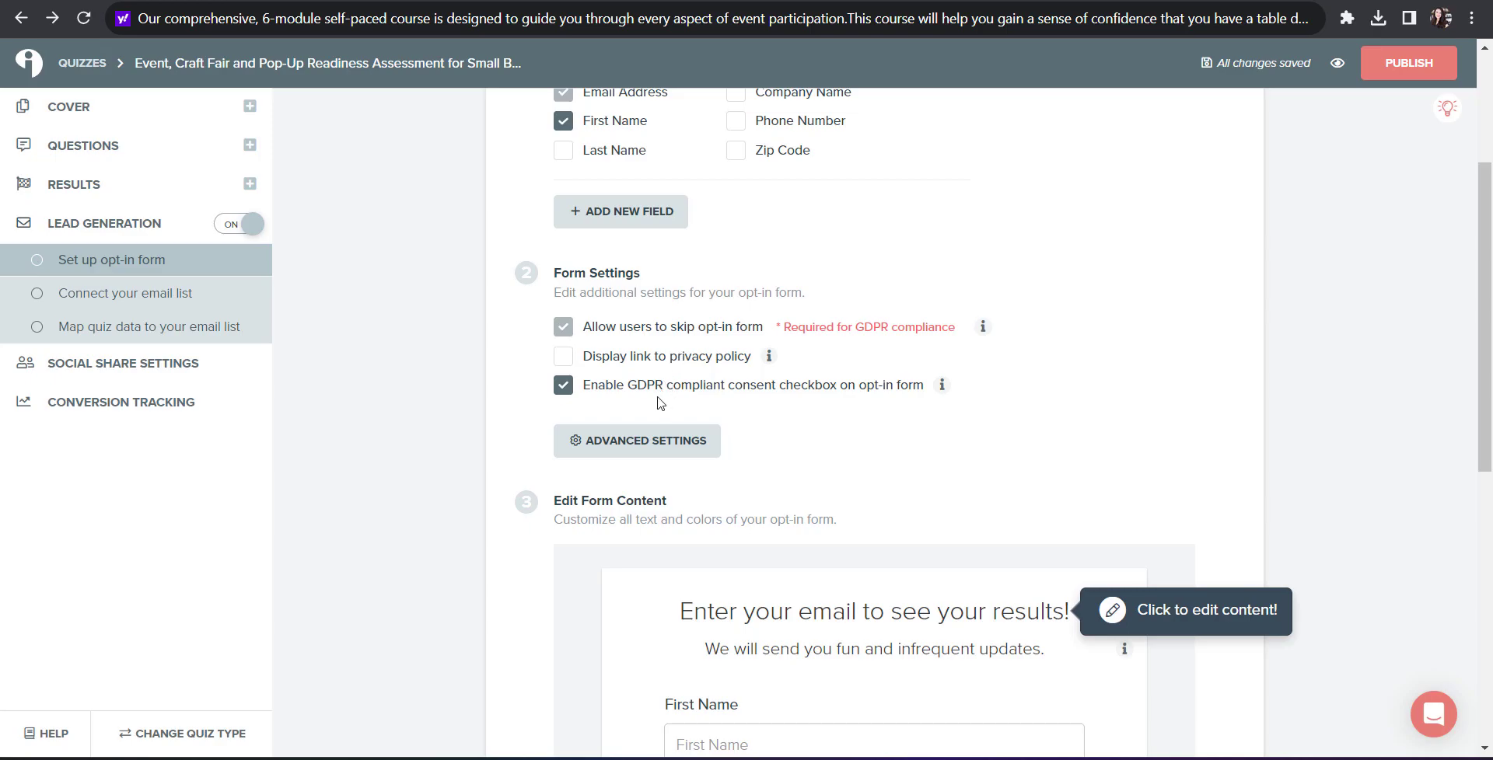
- Change the opt-in form heading to "Enter your email to see your results now!", rewrite its description and consent label, and save the form
scroll(793, 487, down, 4)
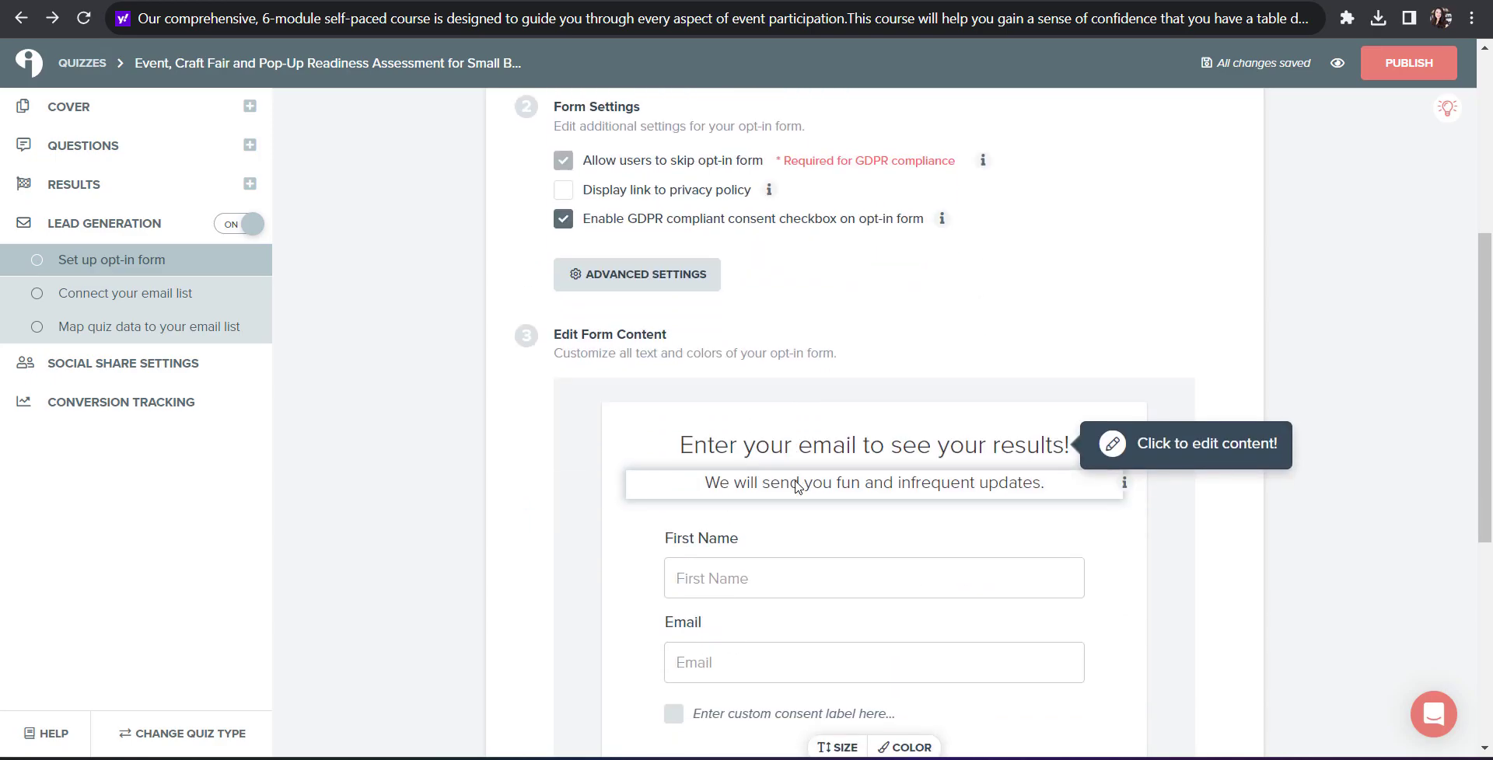
scroll(607, 452, down, 1)
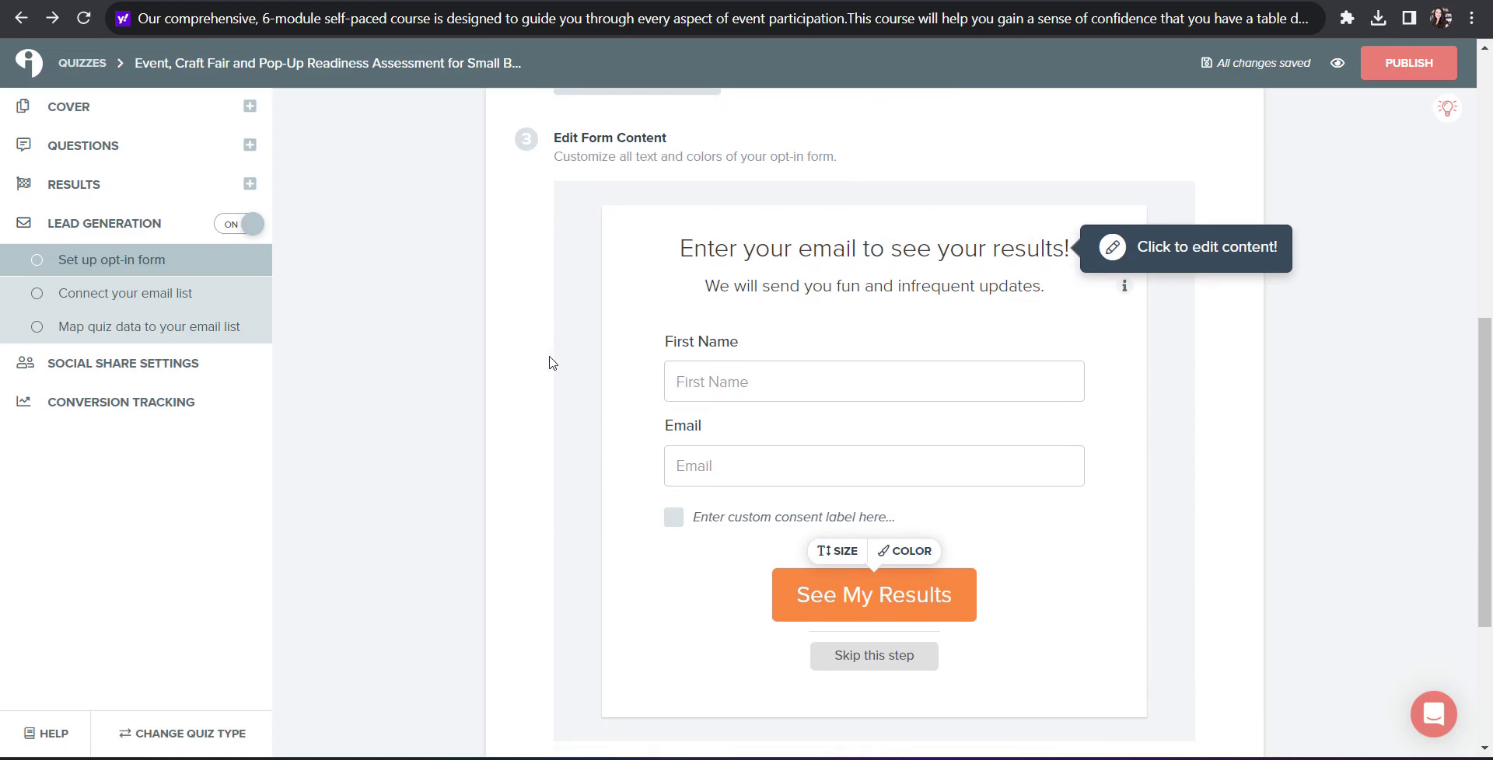
double_click(709, 259)
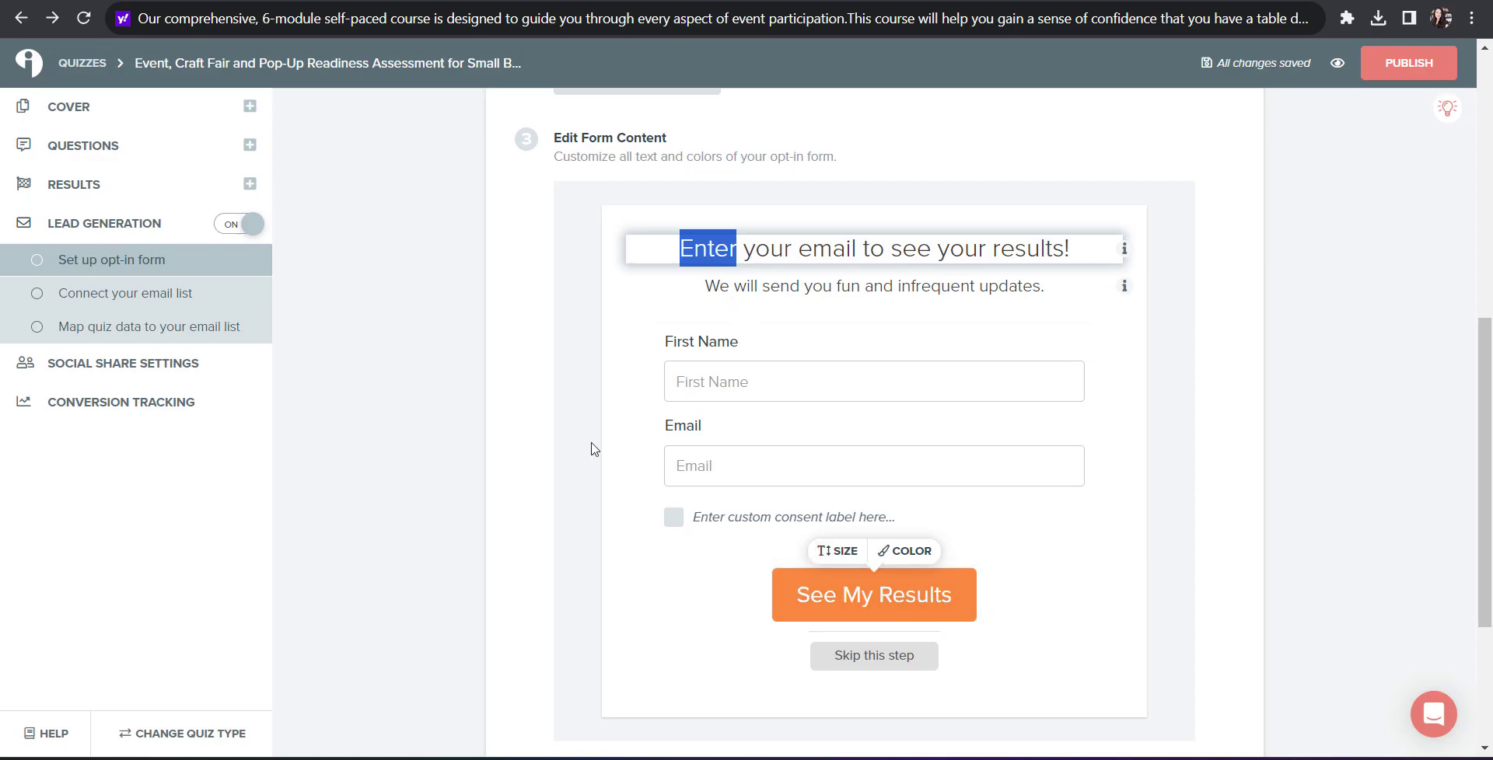
click(501, 333)
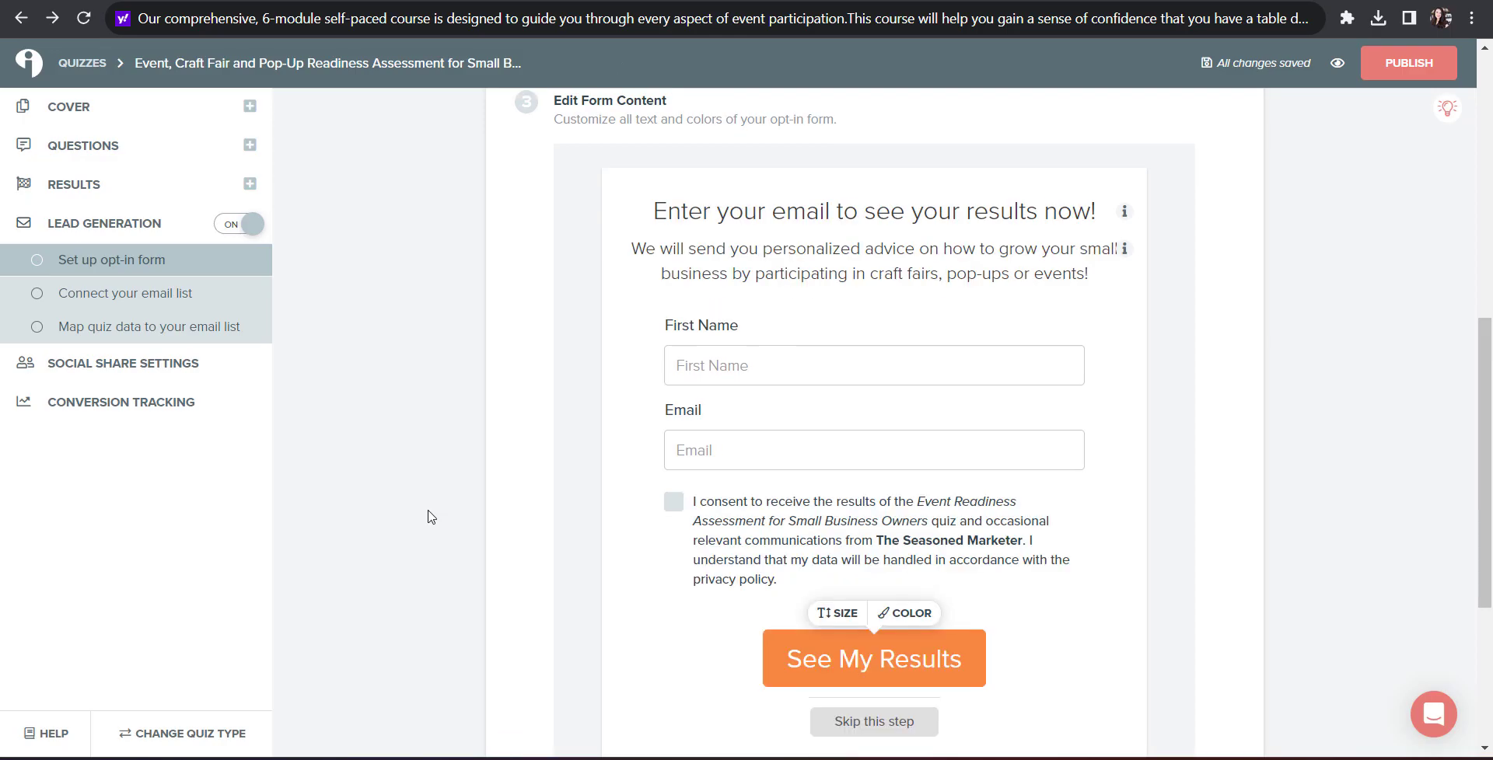
scroll(432, 517, down, 3)
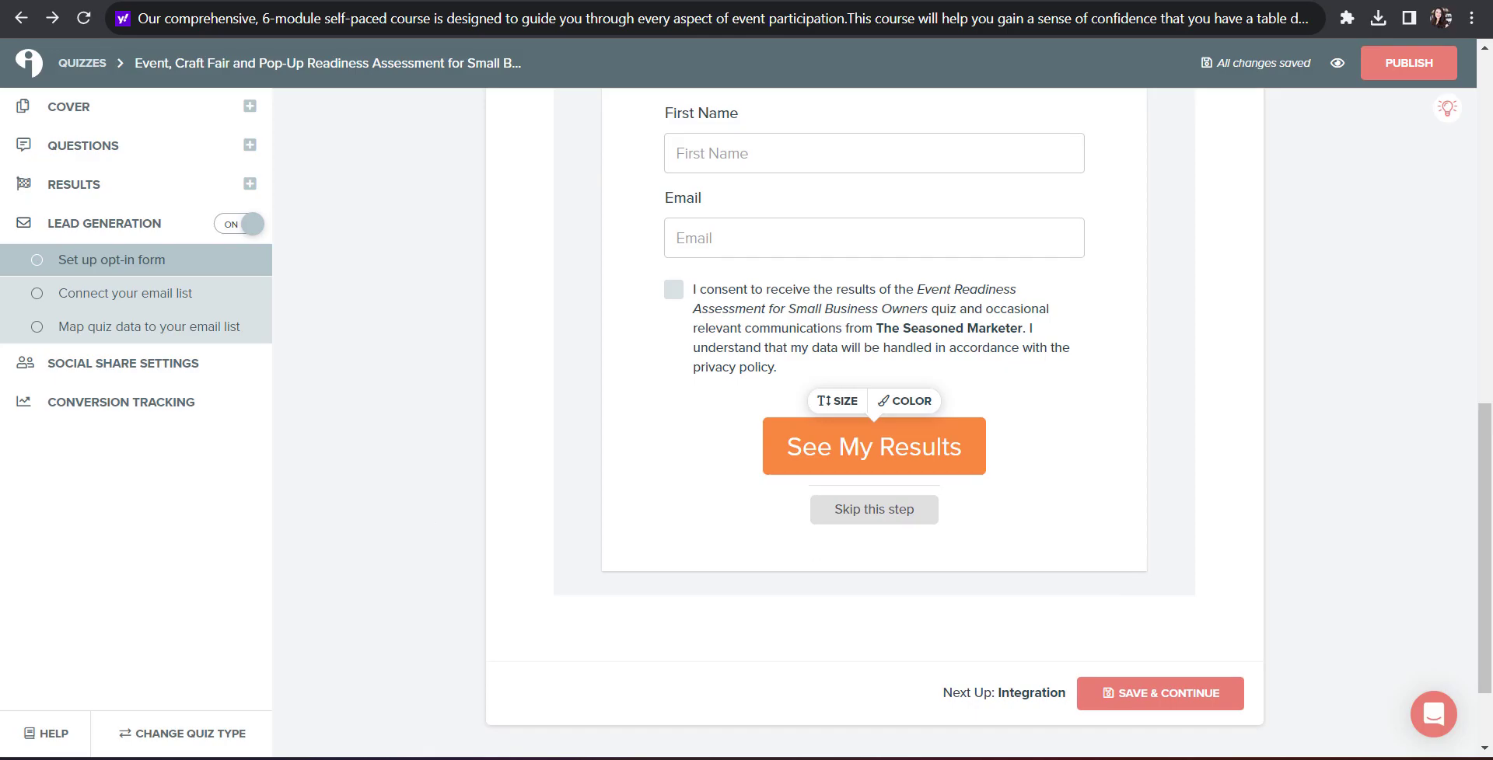
click(1132, 695)
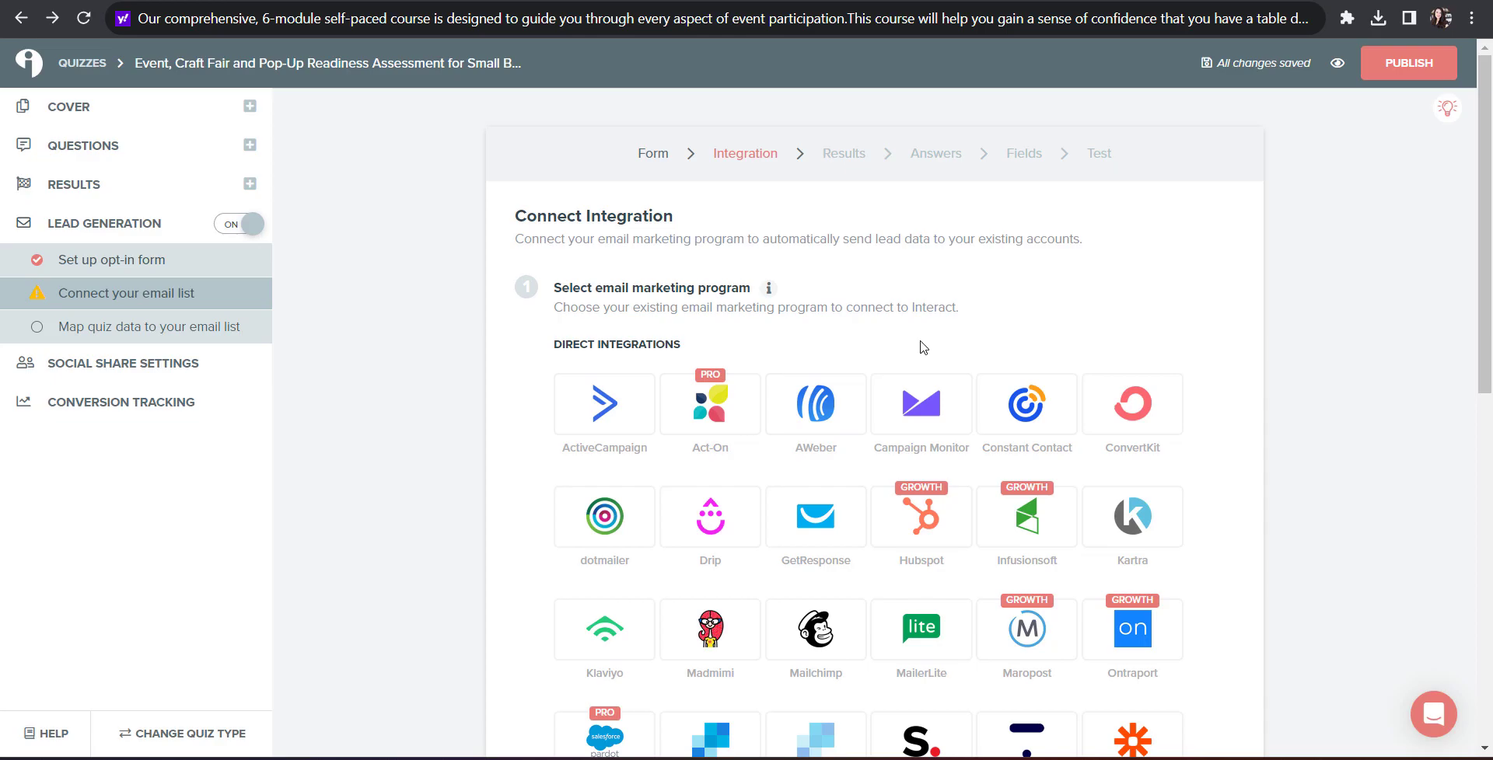
- Review the available direct email marketing integrations and connect .csv File Download as the quiz's lead integration
scroll(923, 347, down, 1)
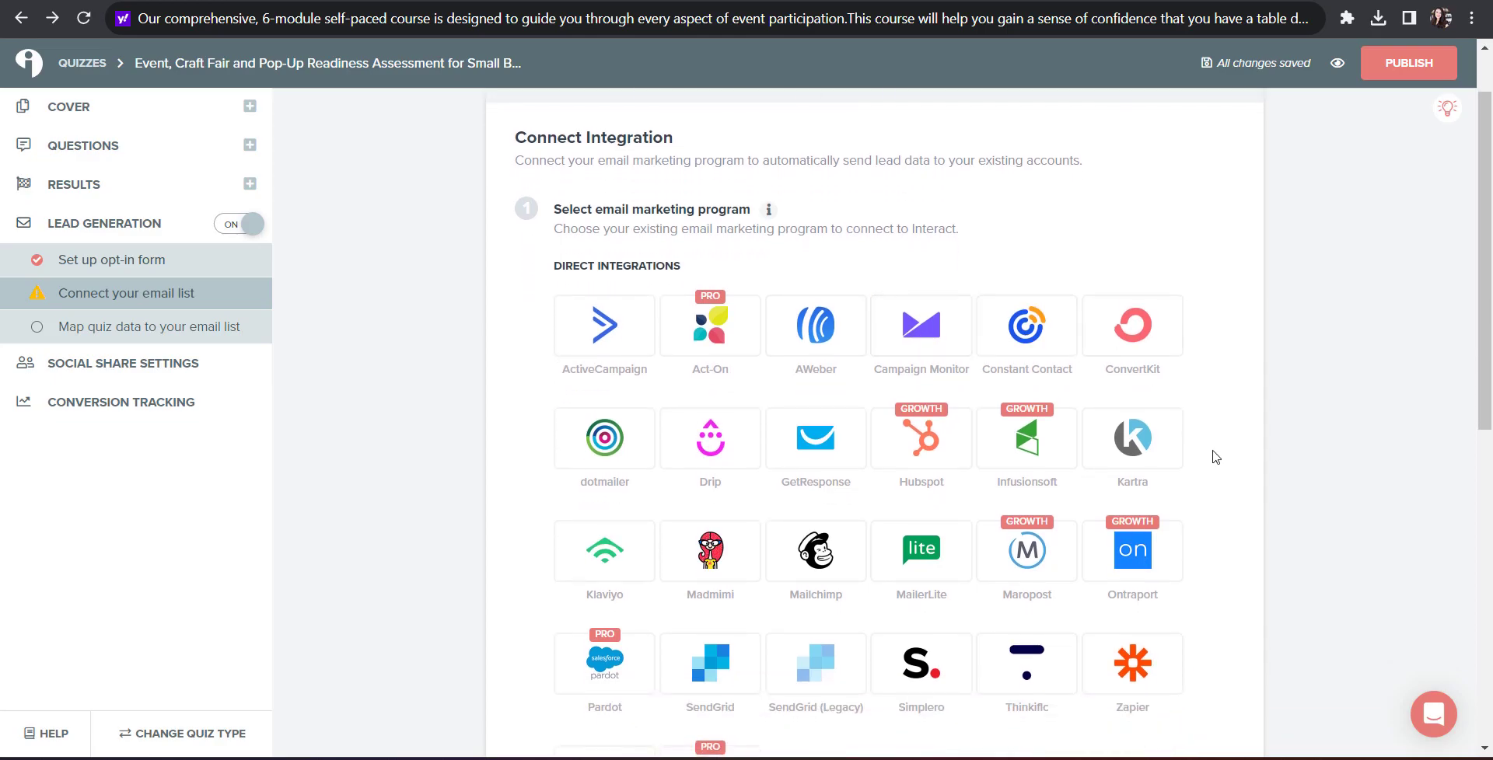
scroll(1216, 457, down, 1)
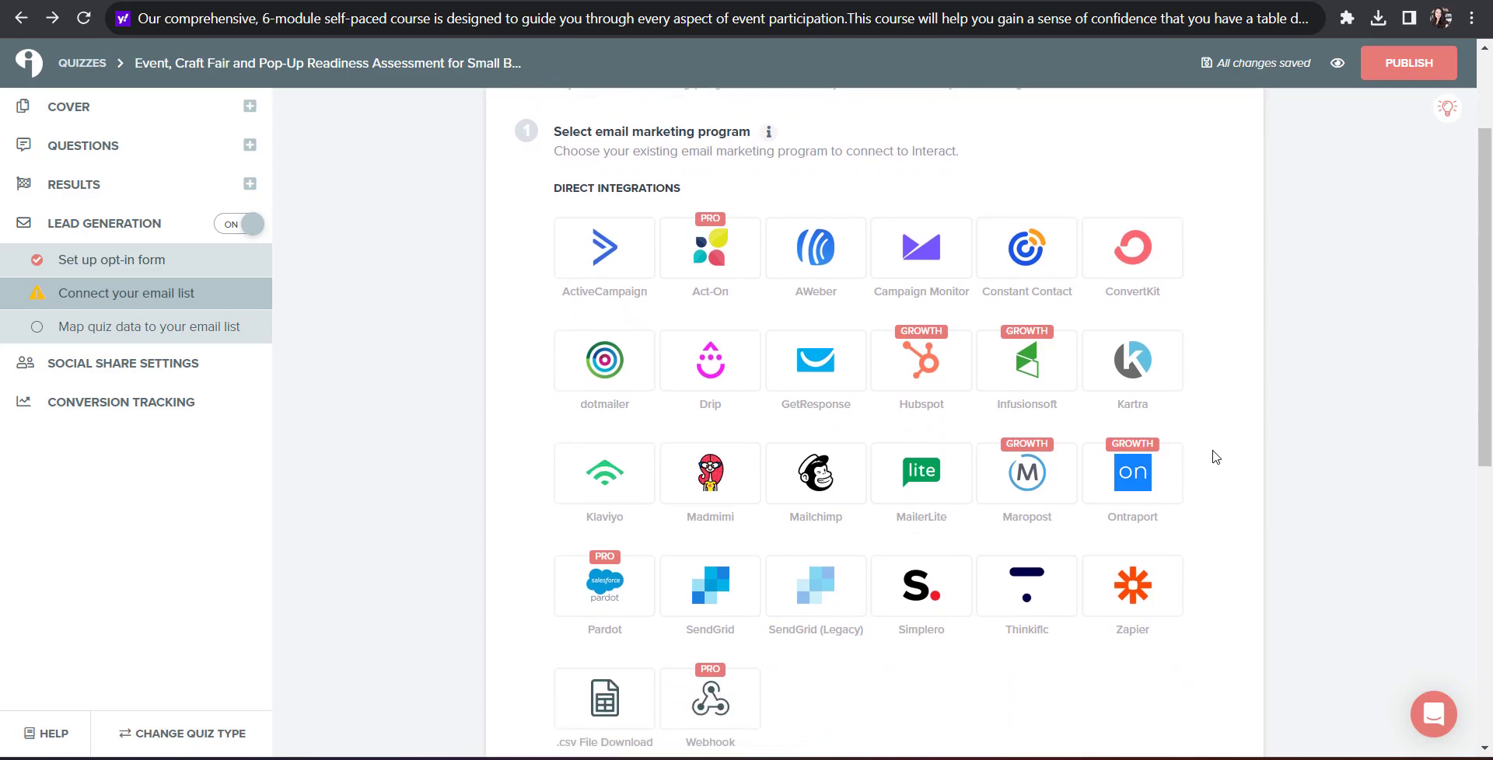
scroll(1216, 457, down, 1)
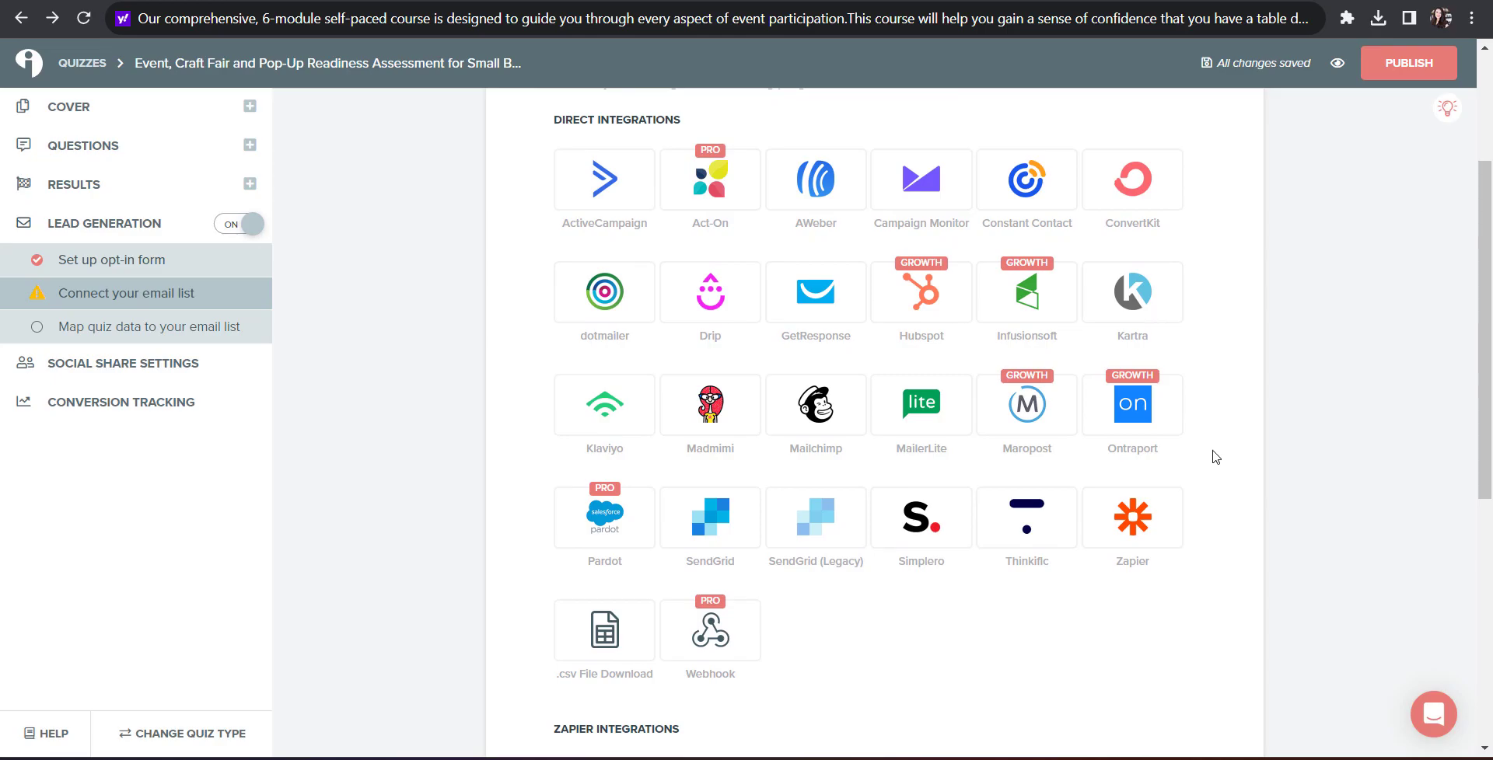
scroll(1210, 451, up, 3)
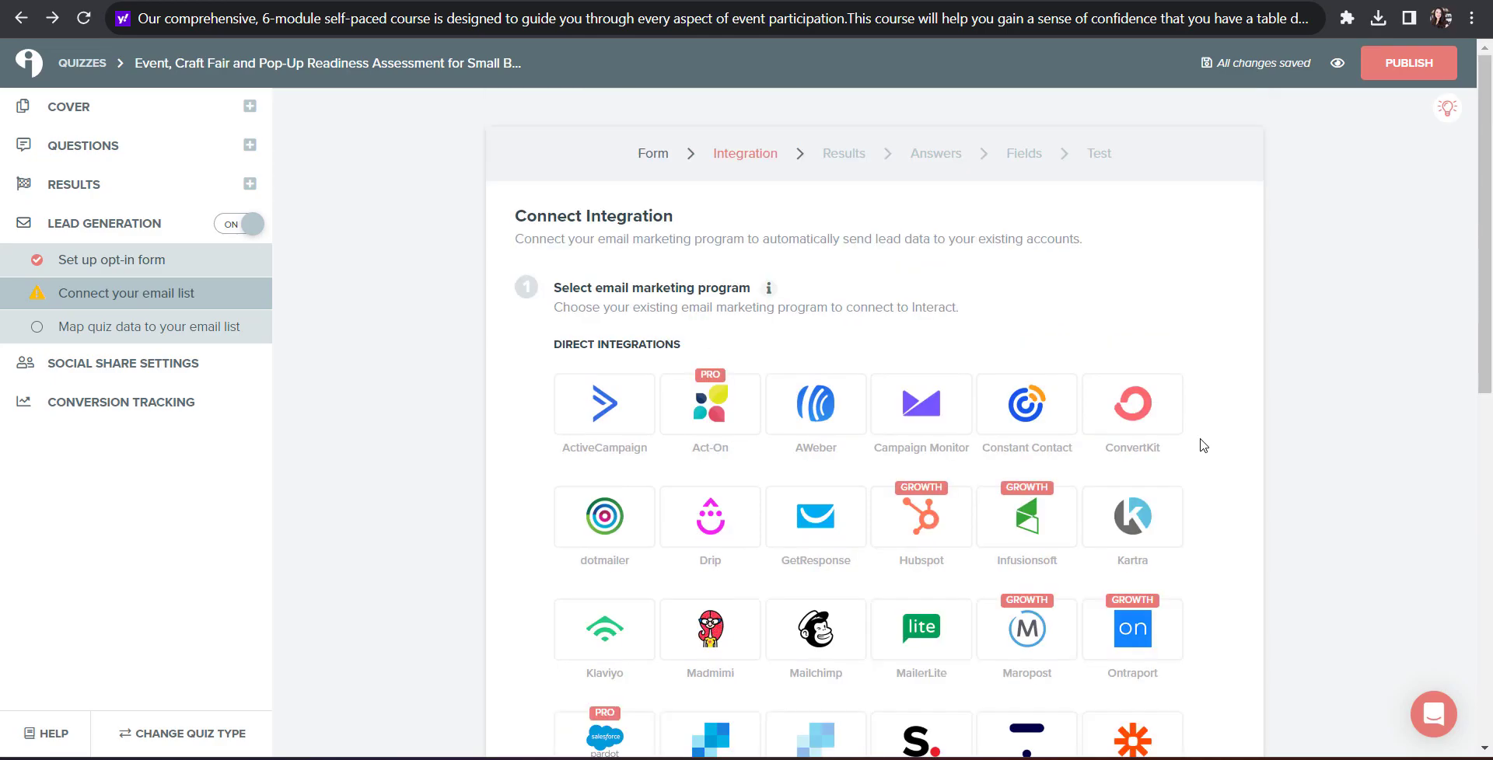
scroll(1203, 446, down, 4)
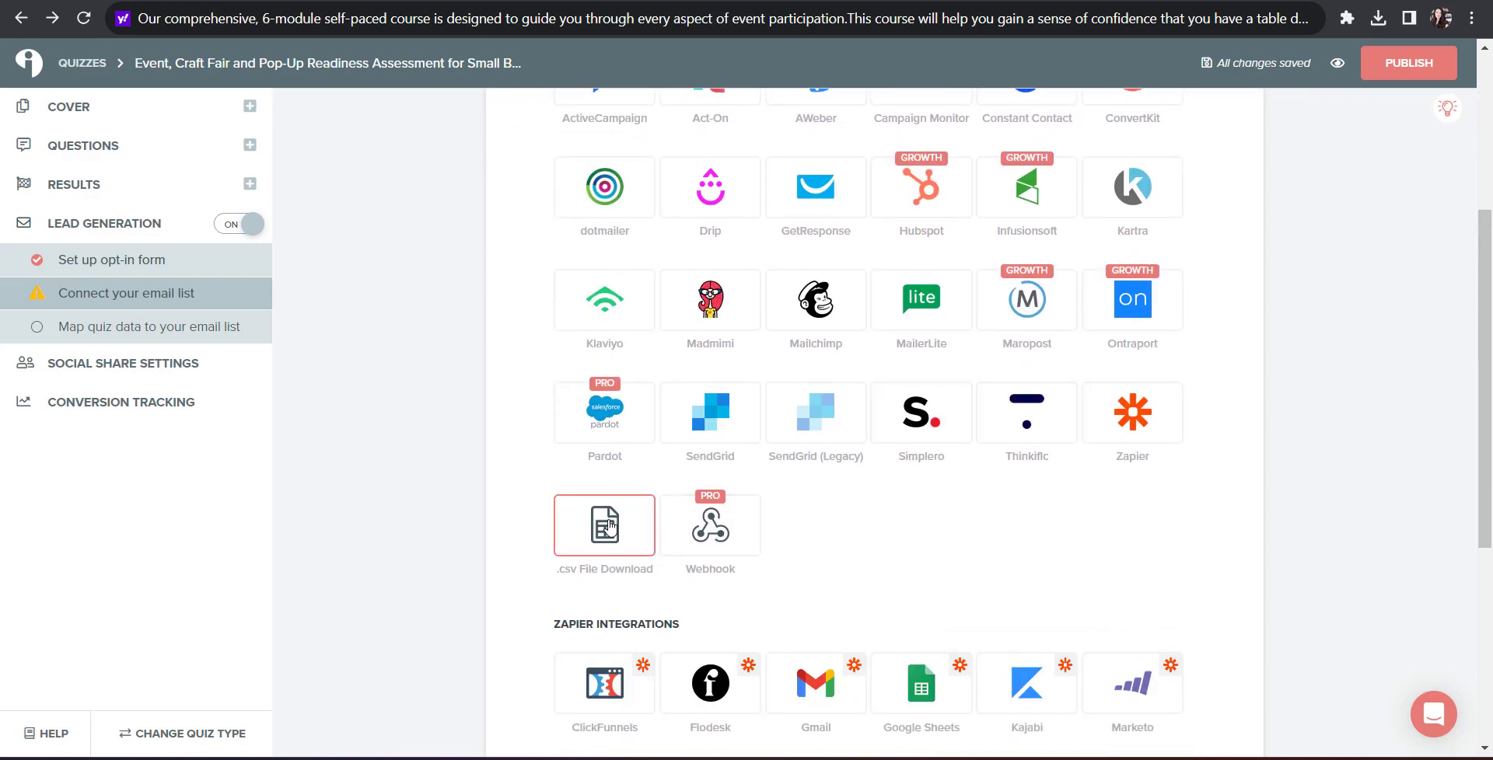
click(608, 526)
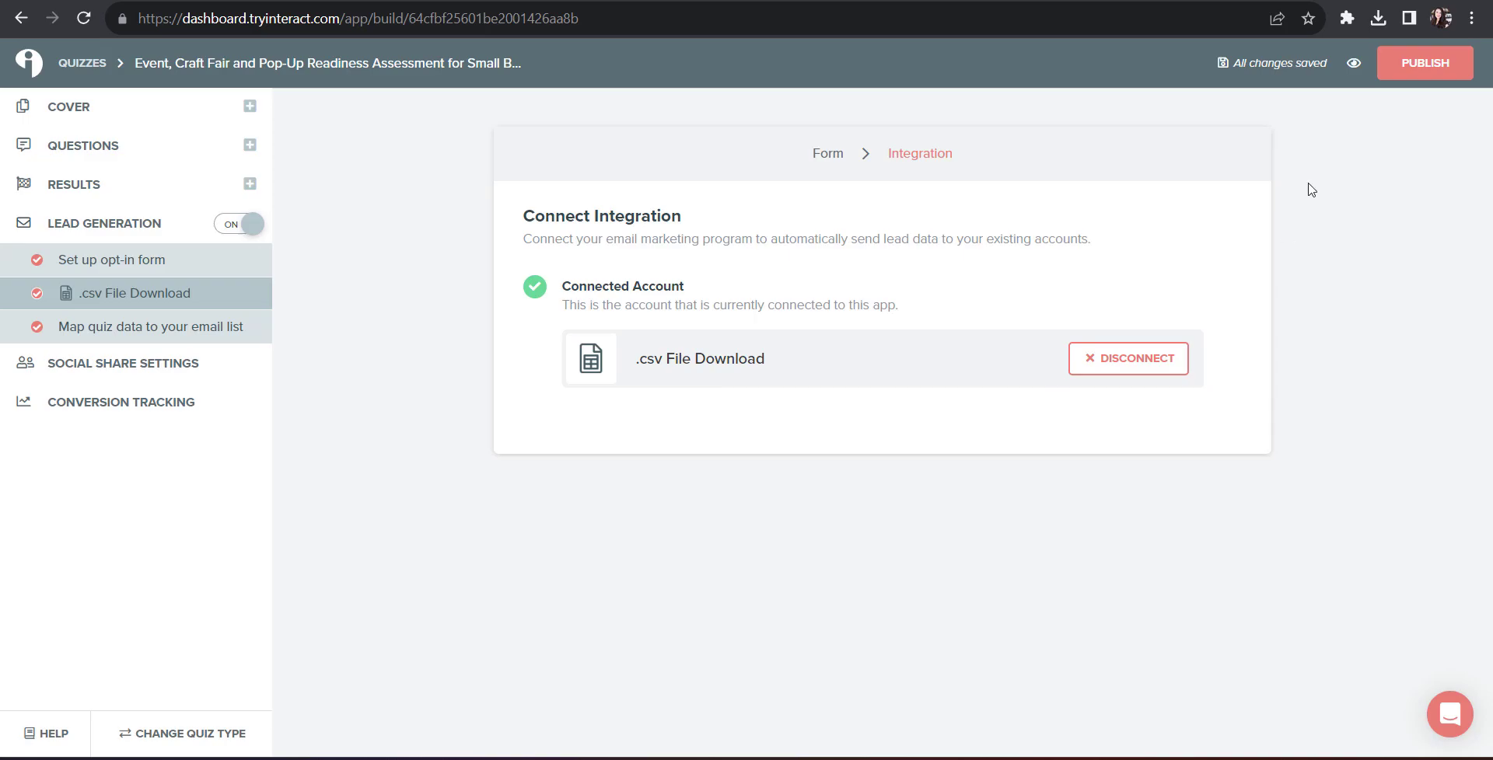
- Preview the quiz's cover page in preview mode and publish the quiz changes
click(1410, 81)
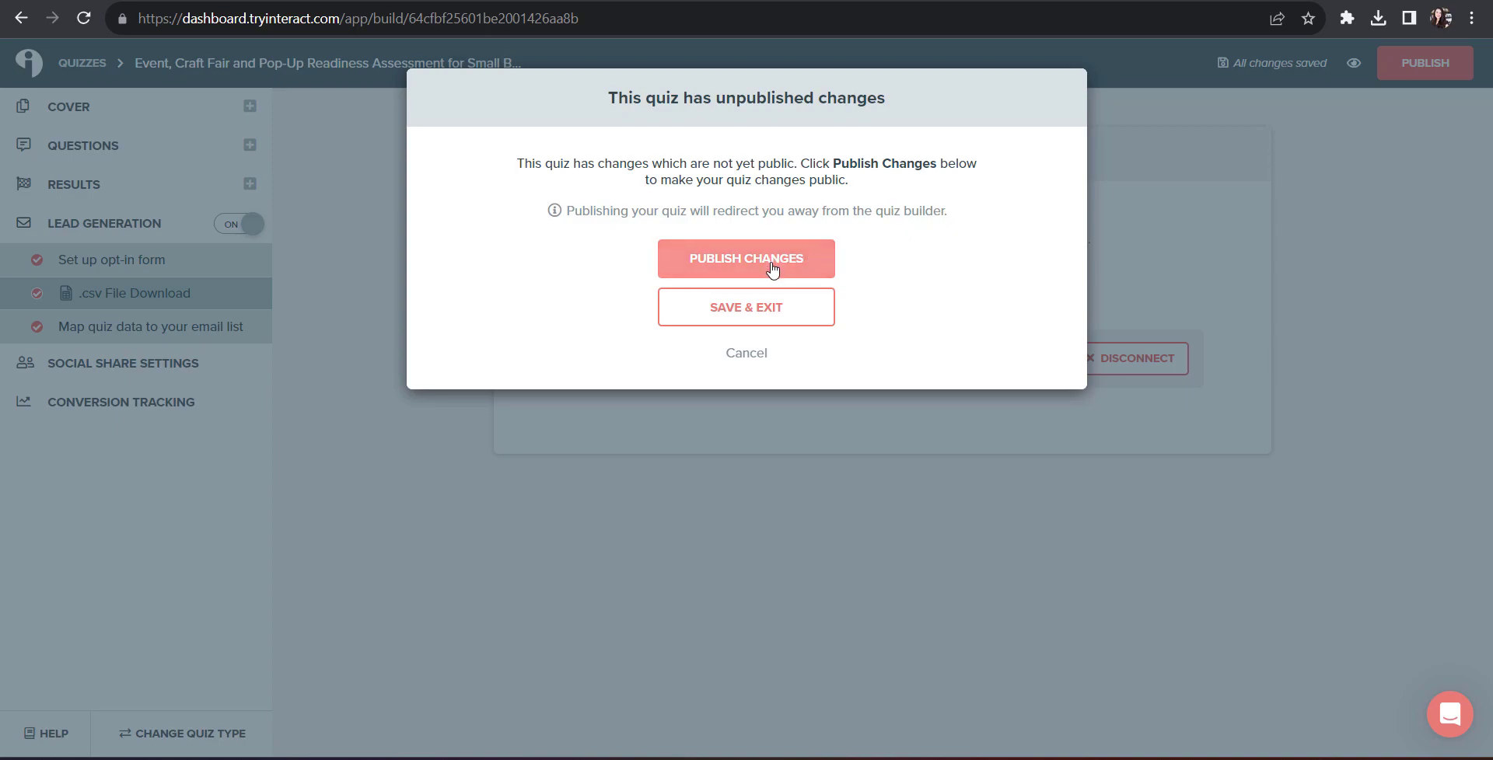
click(754, 355)
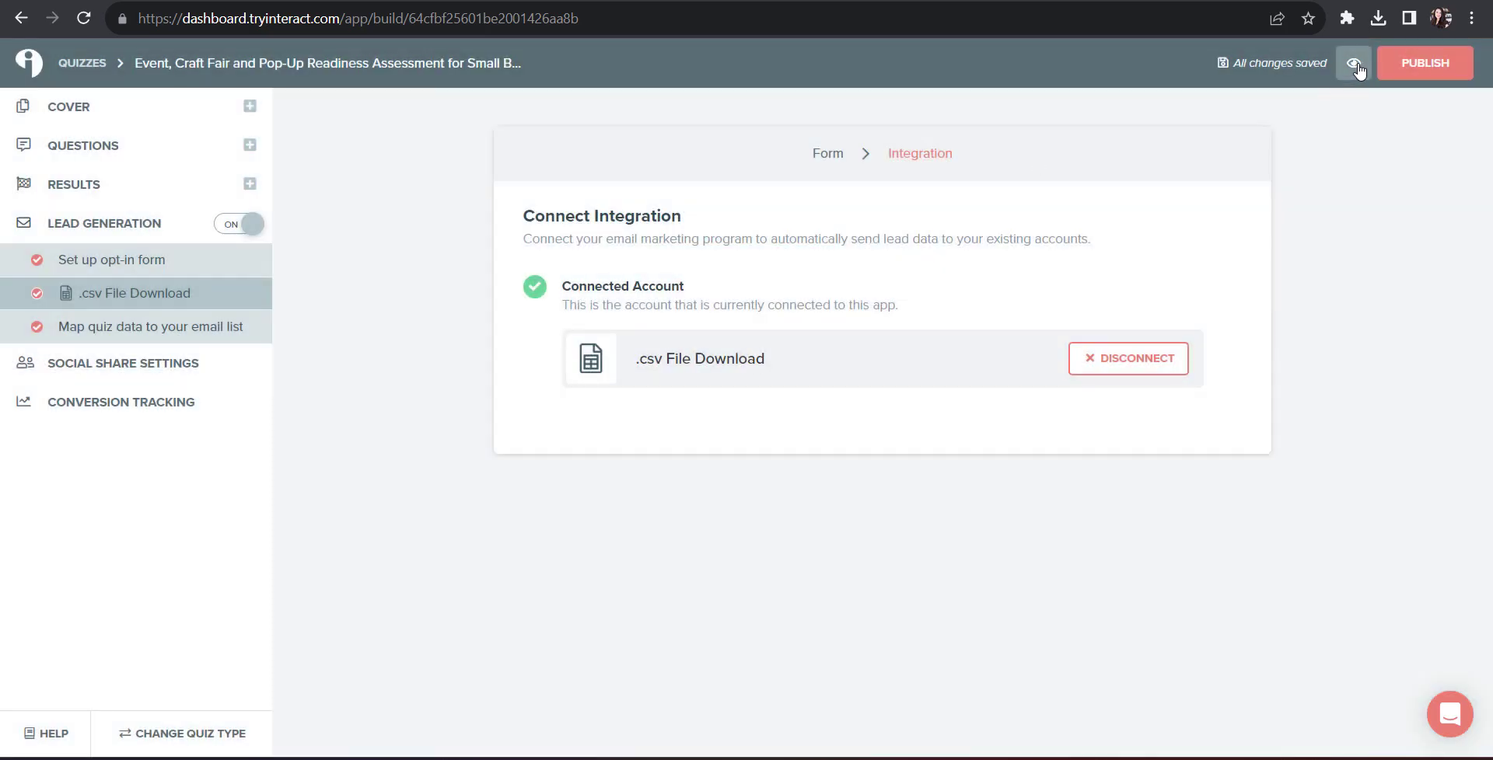
click(1354, 66)
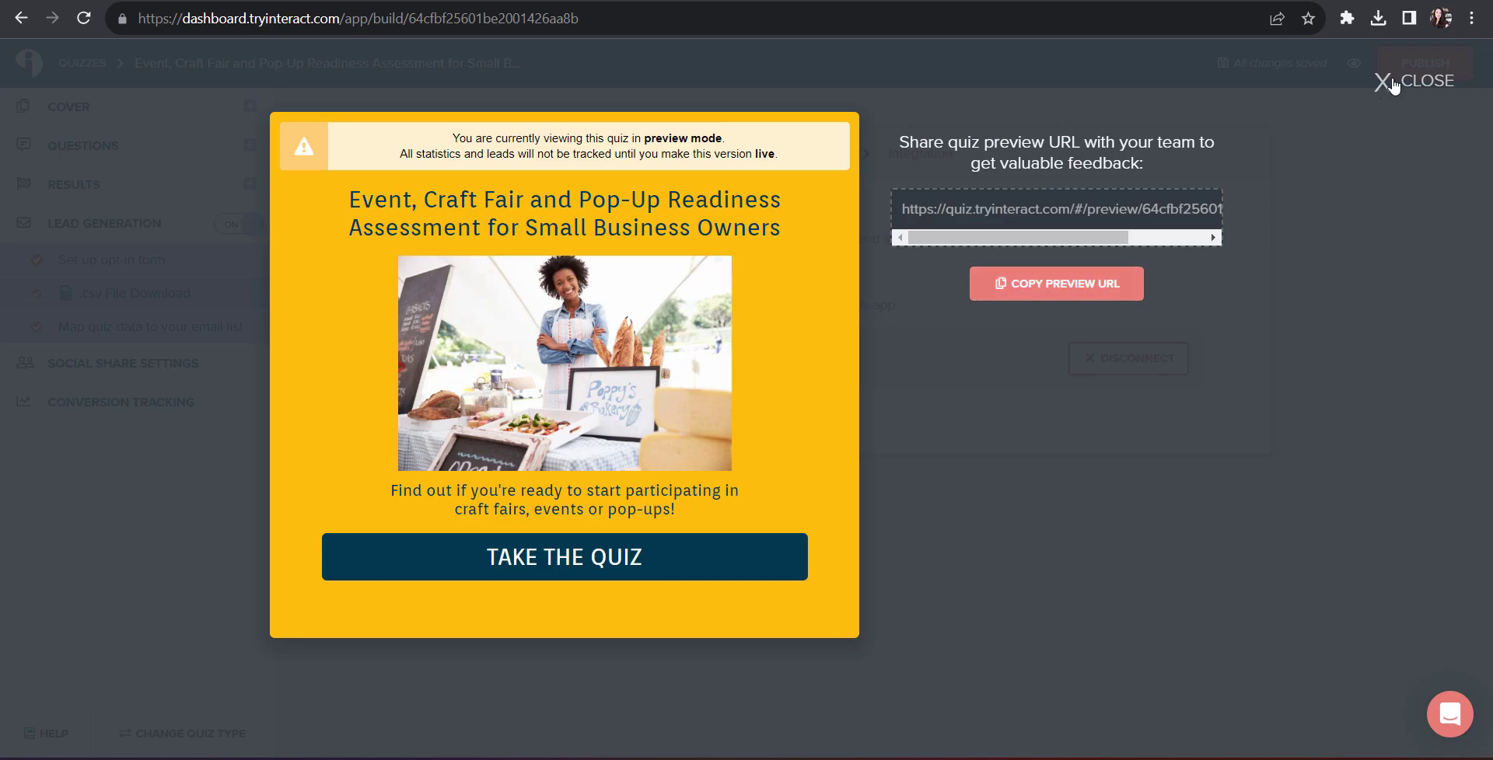
click(1390, 81)
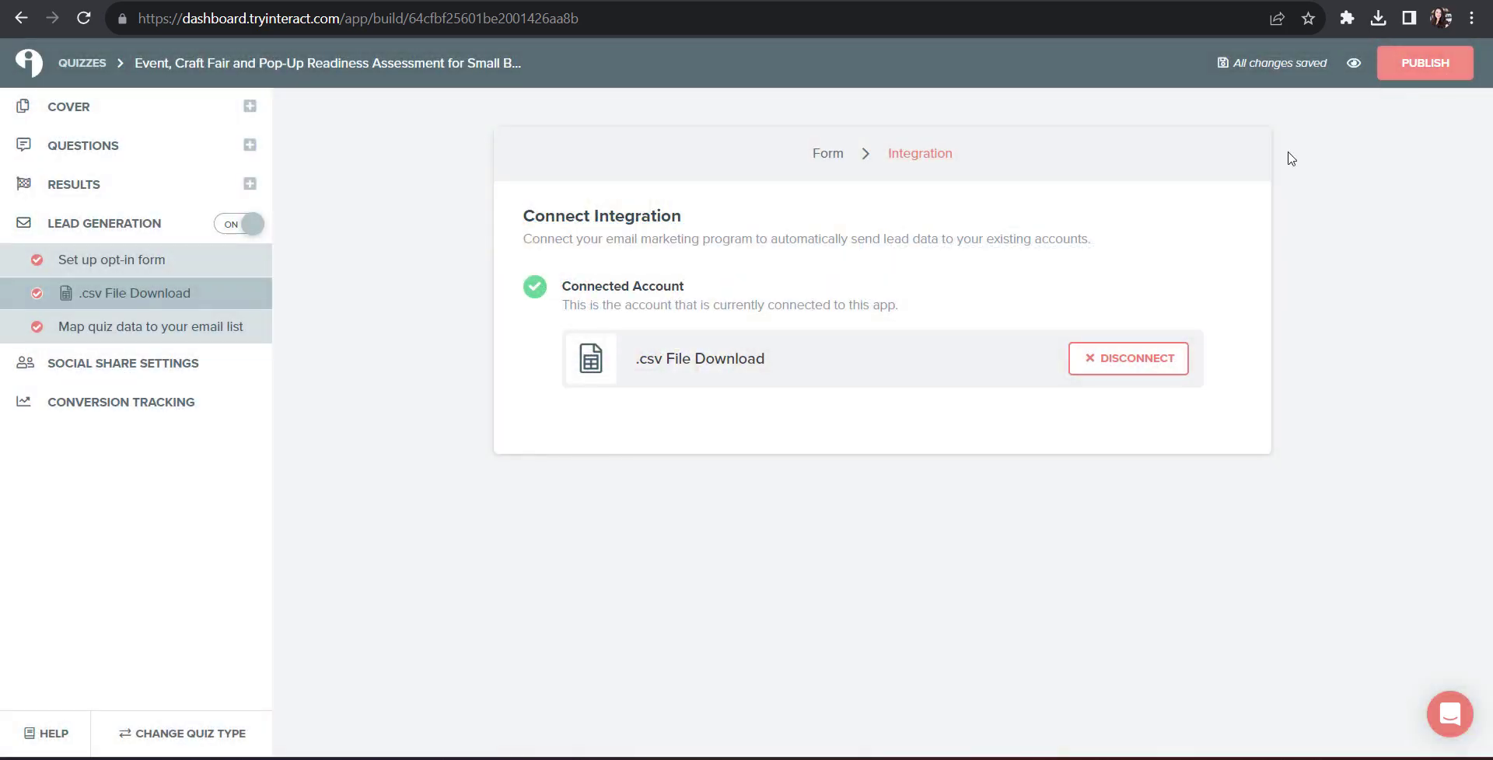
click(1404, 78)
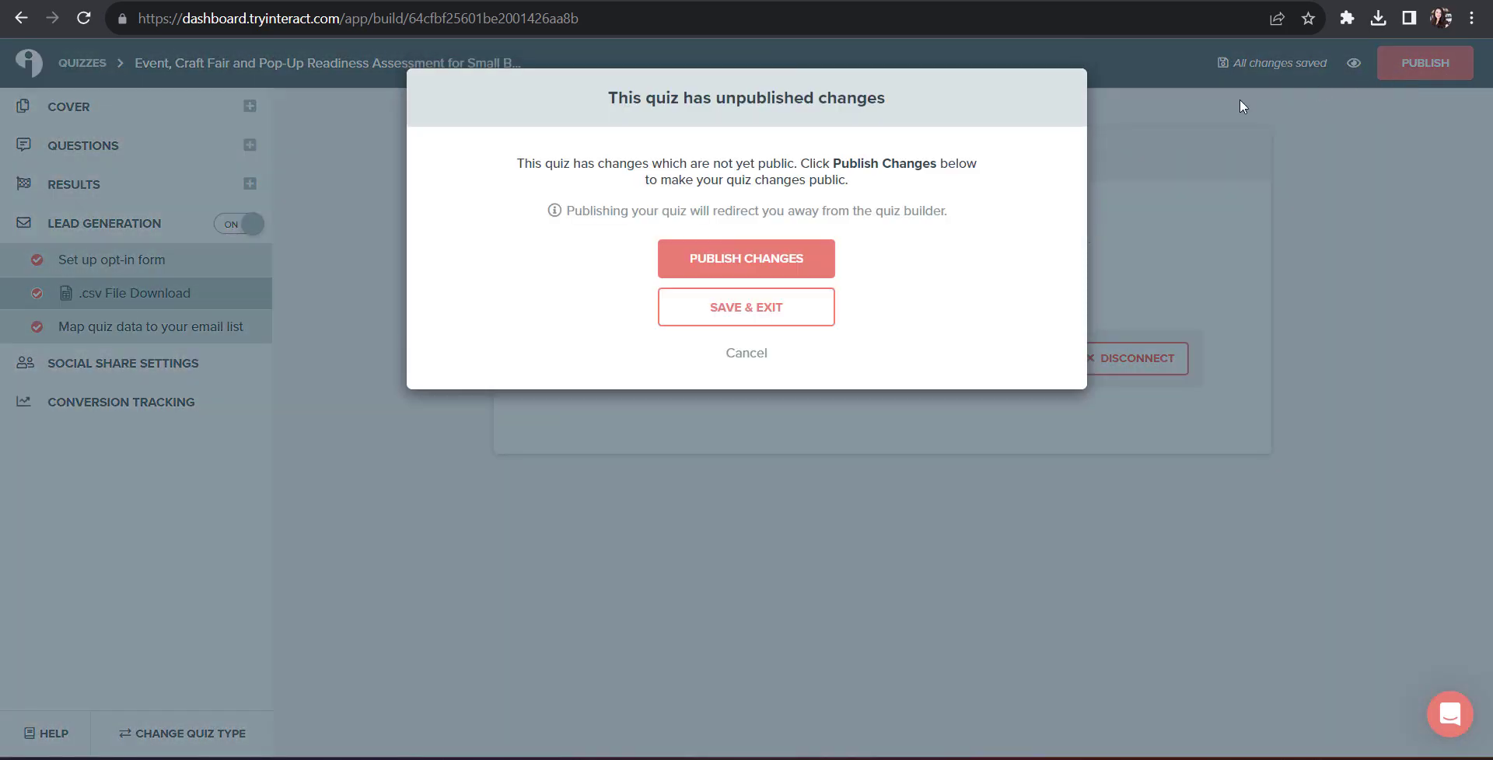
click(776, 259)
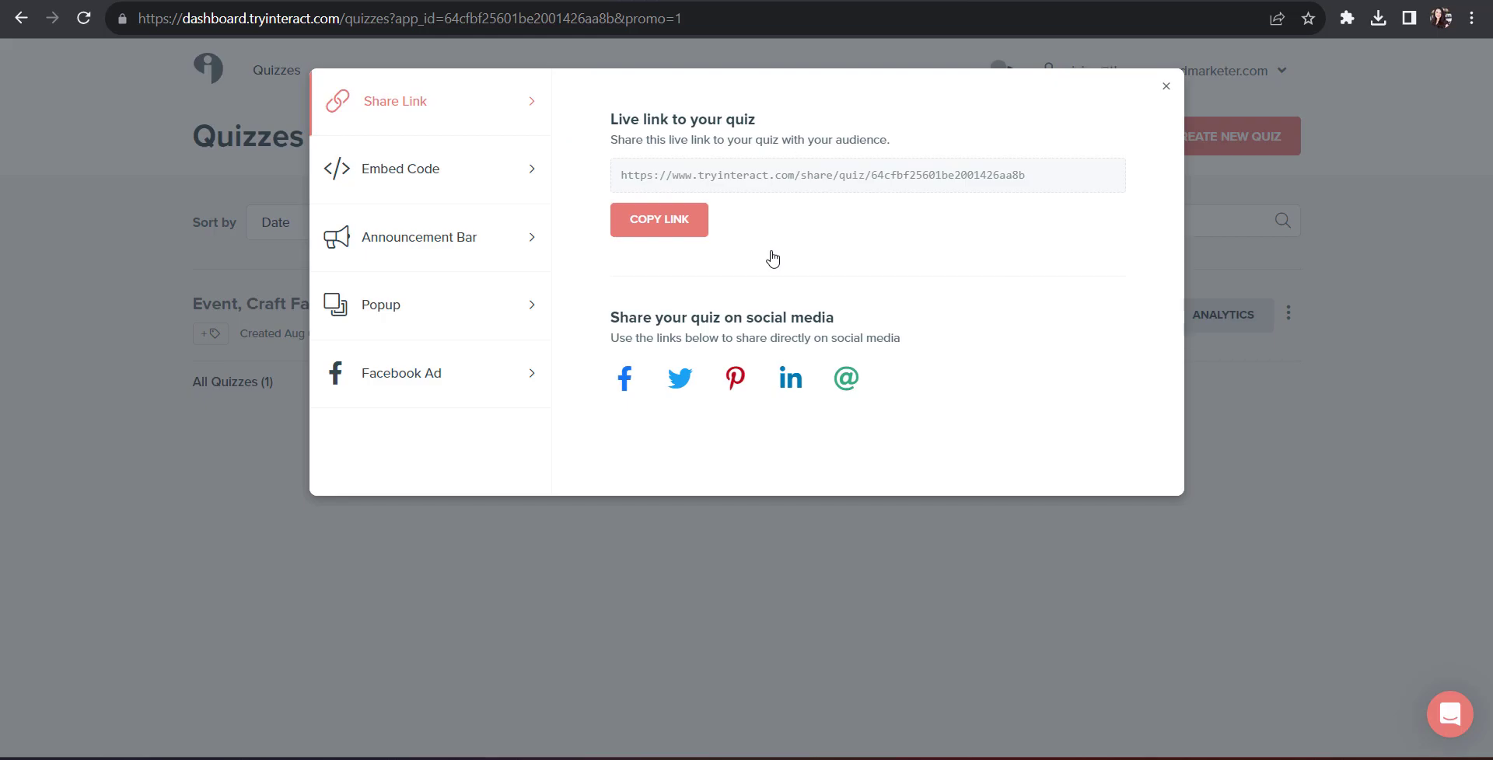
- Look through the published quiz's embed code formats and its announcement bar, popup and Facebook ad promotion options, including the ad preview
click(465, 167)
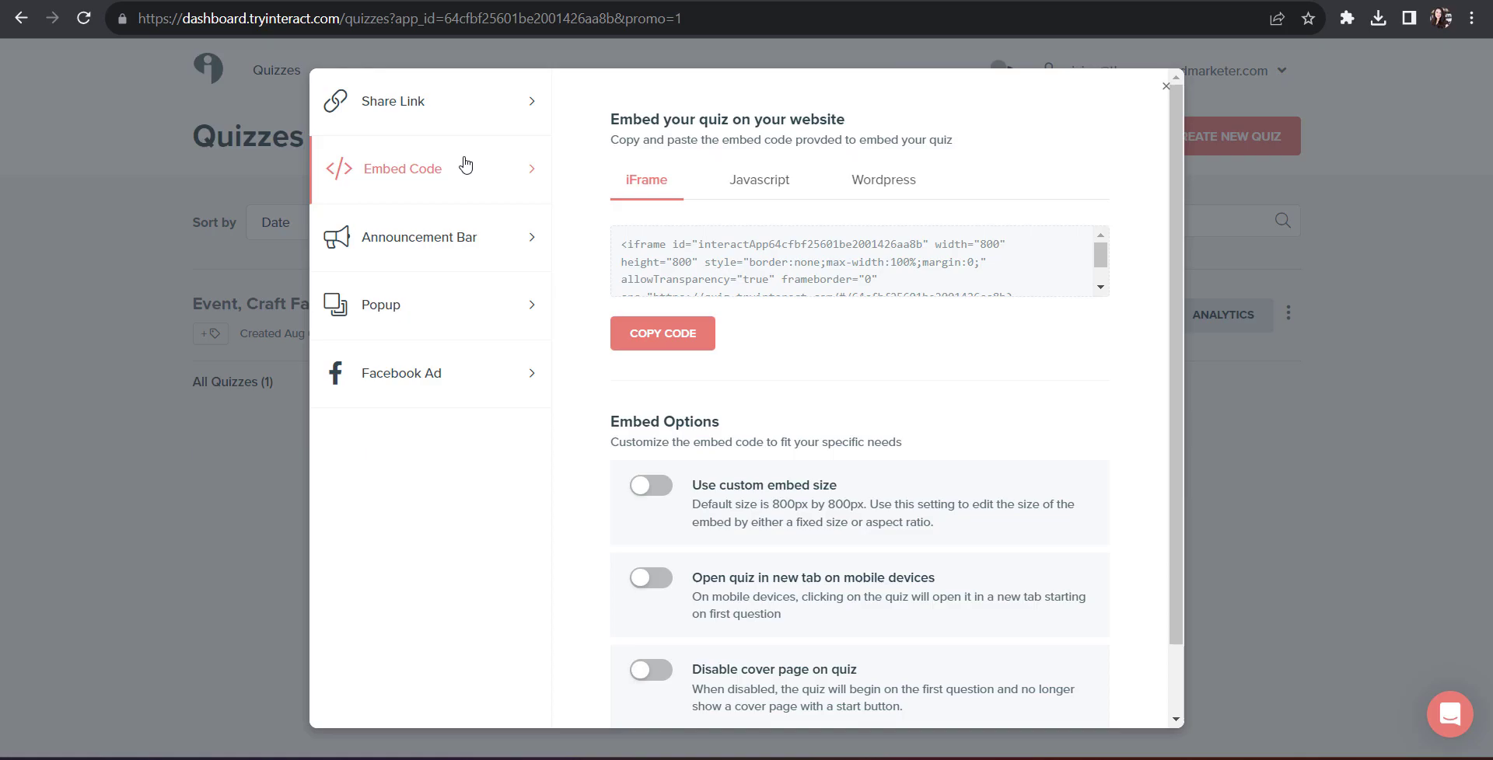
click(754, 187)
click(872, 186)
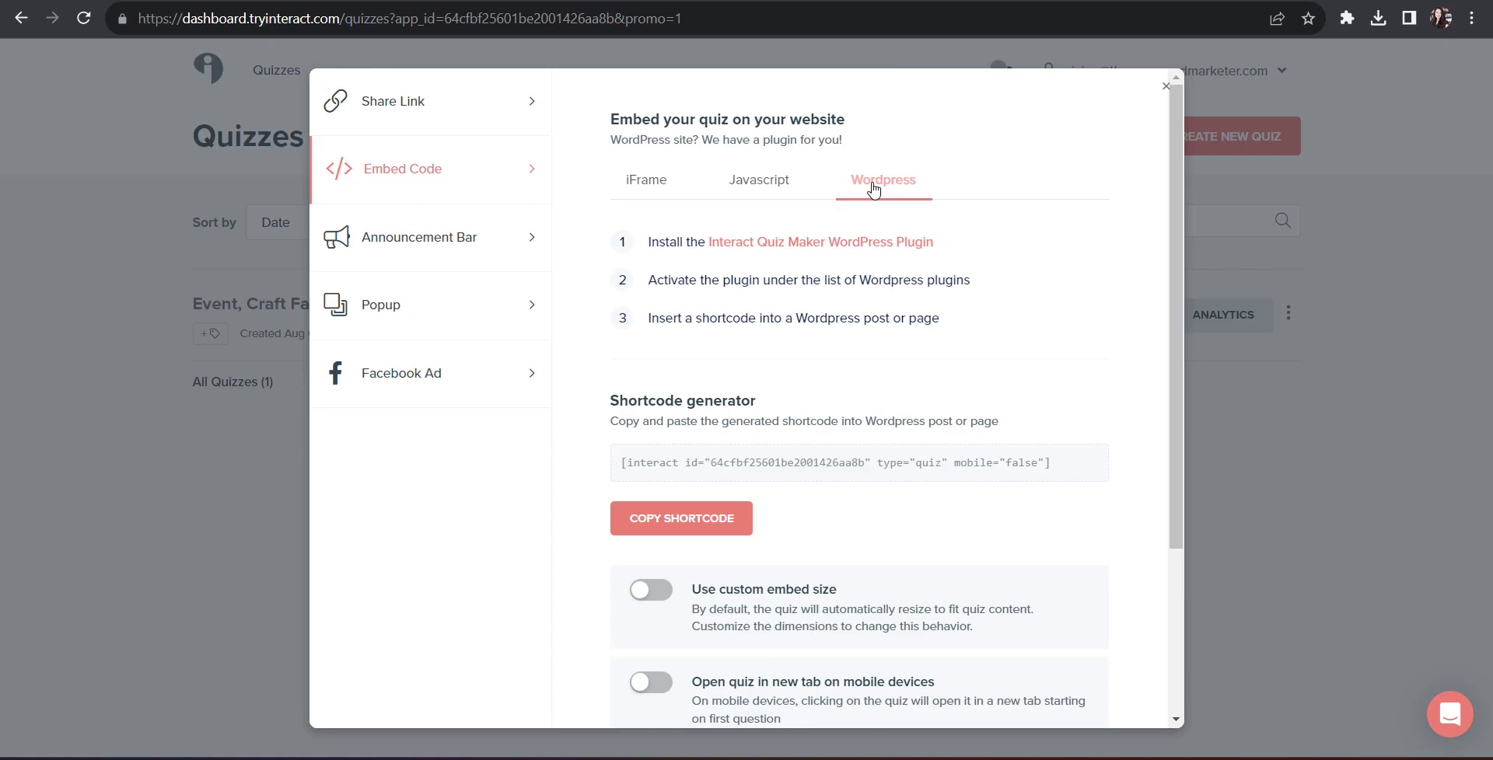
click(491, 244)
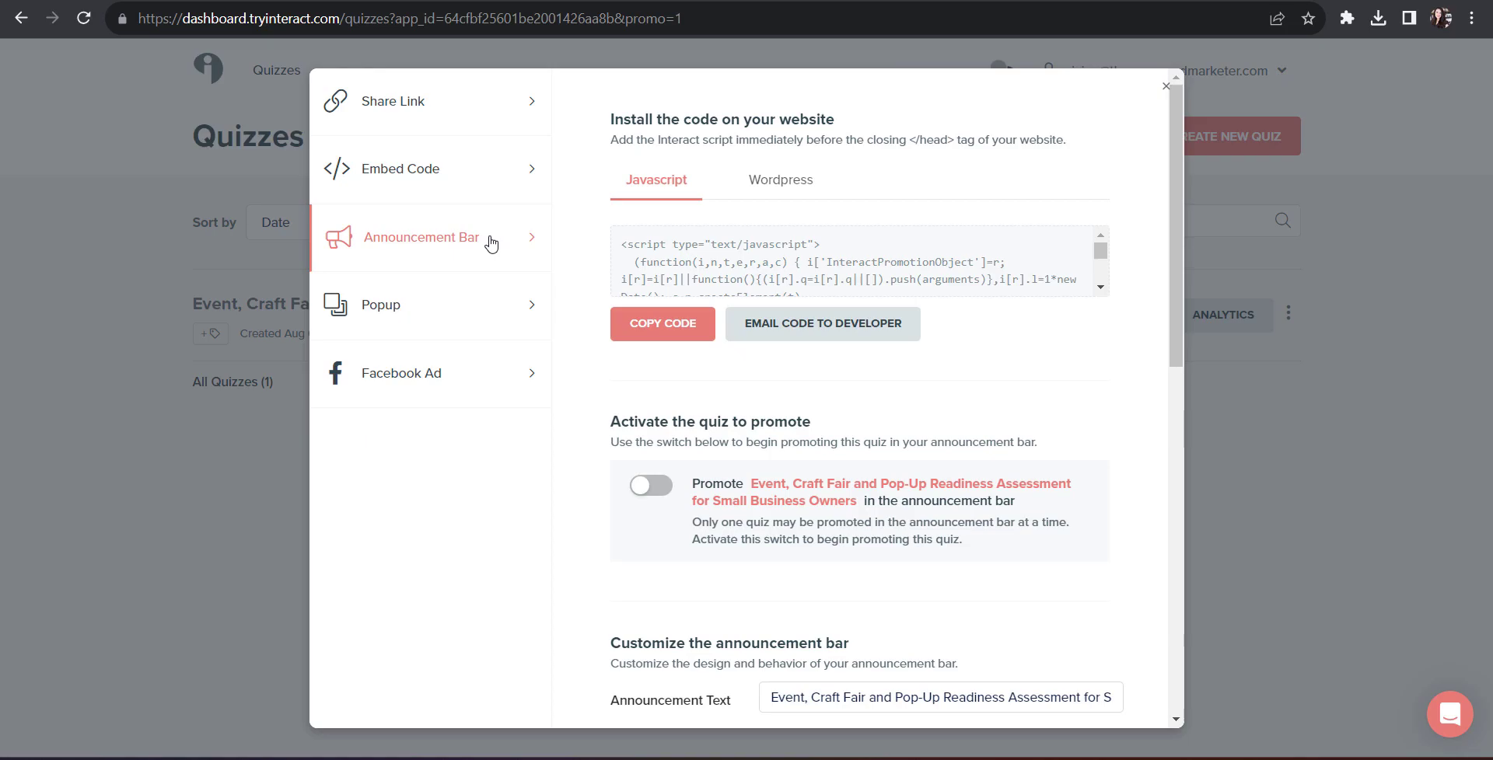
click(486, 304)
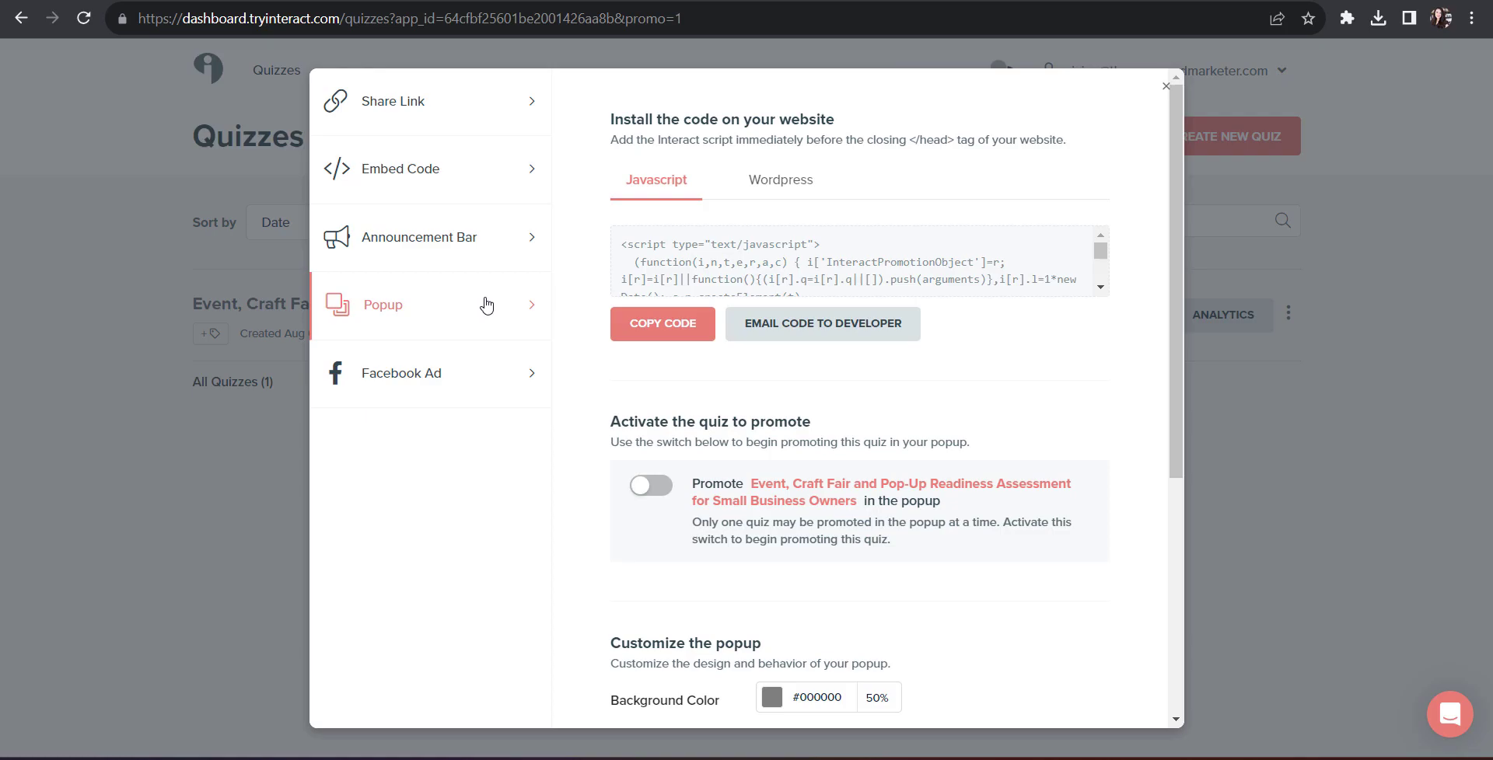
click(474, 374)
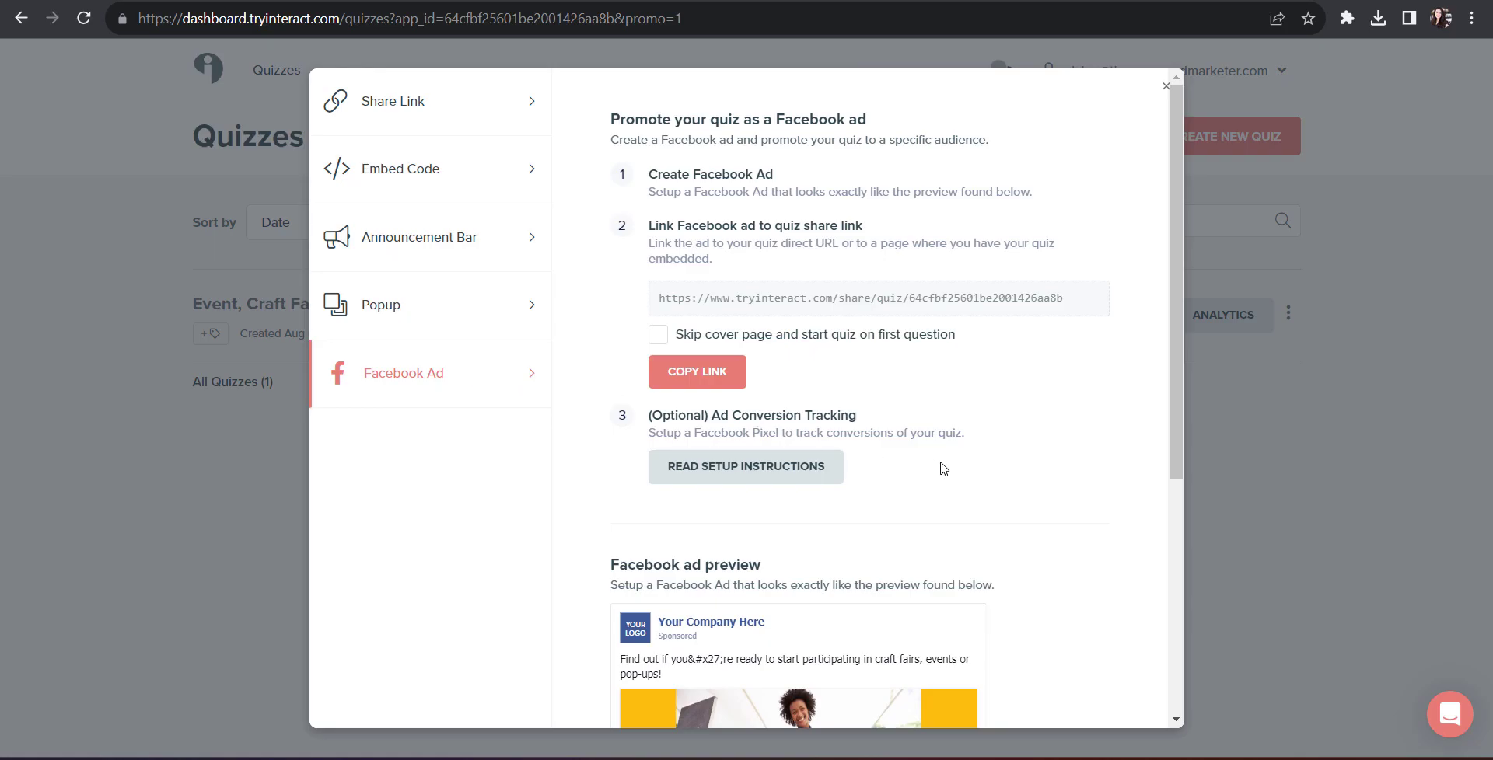
scroll(943, 468, down, 3)
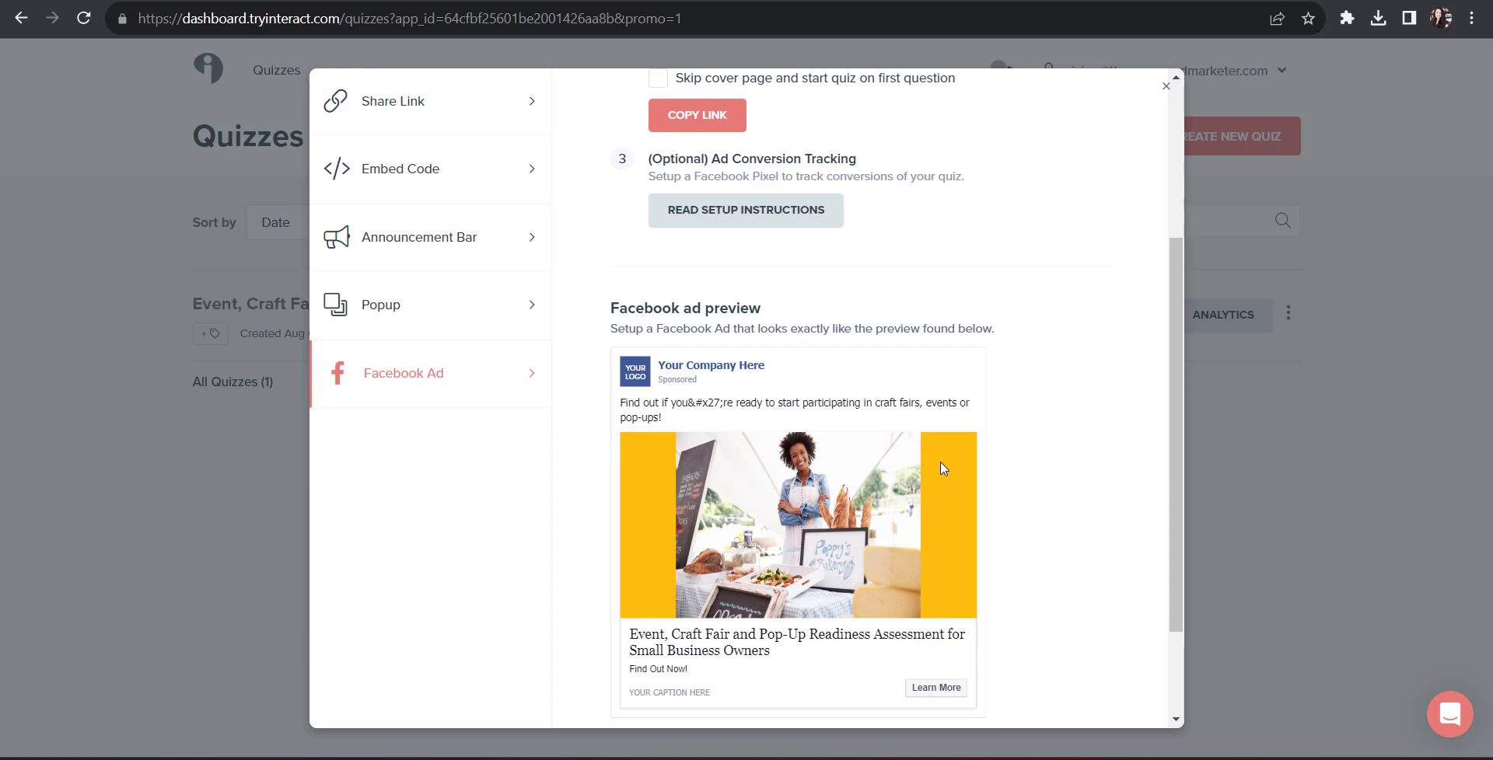
scroll(943, 469, up, 2)
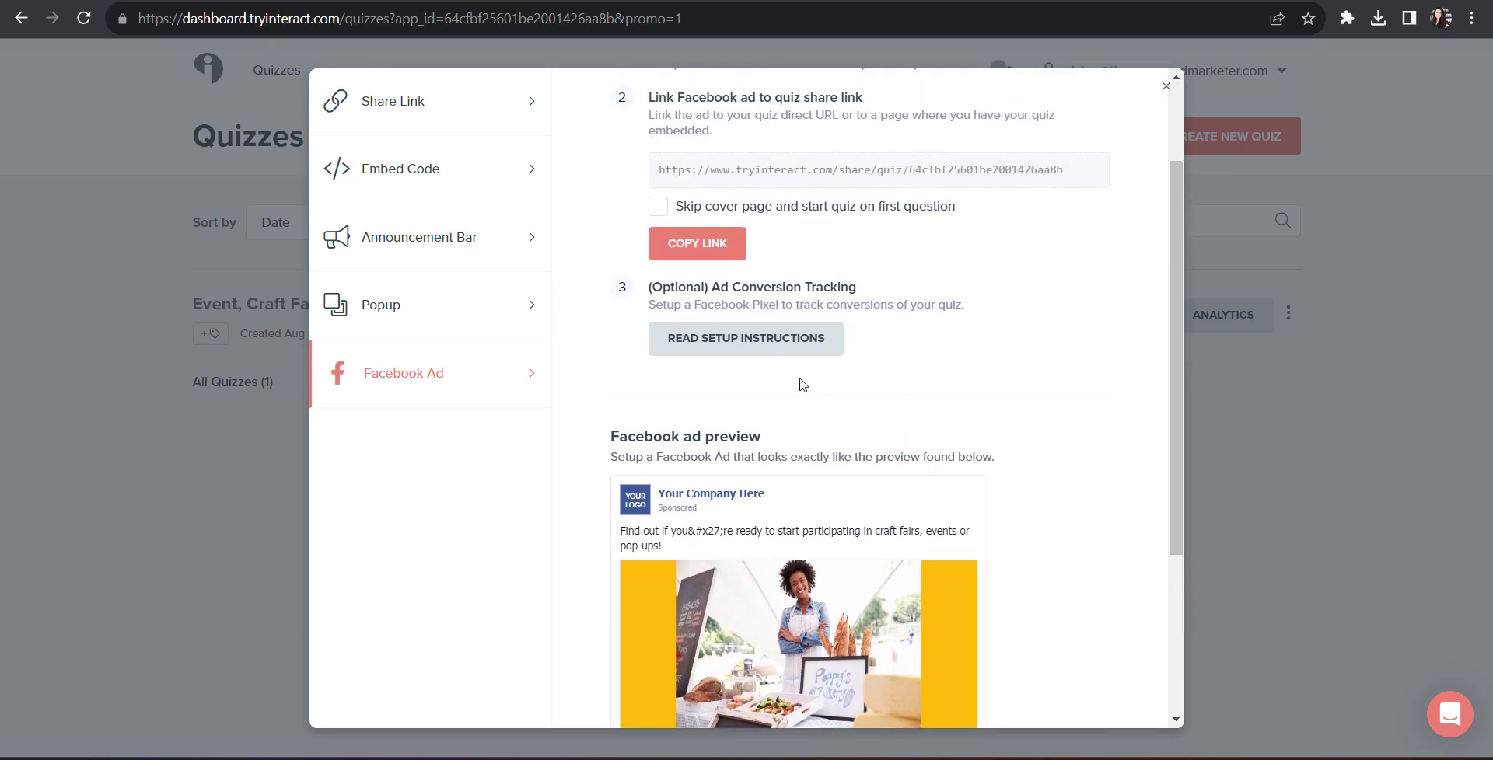